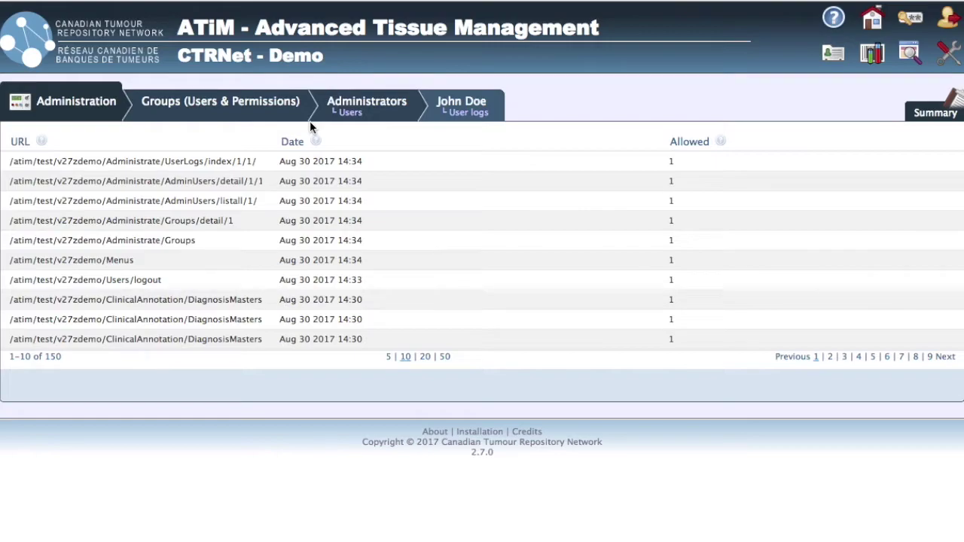
# In the Administrators group's permissions, expand the Controller node and set InventoryManagement to Deny
pyautogui.moveTo(367, 105)
pyautogui.click(391, 164)
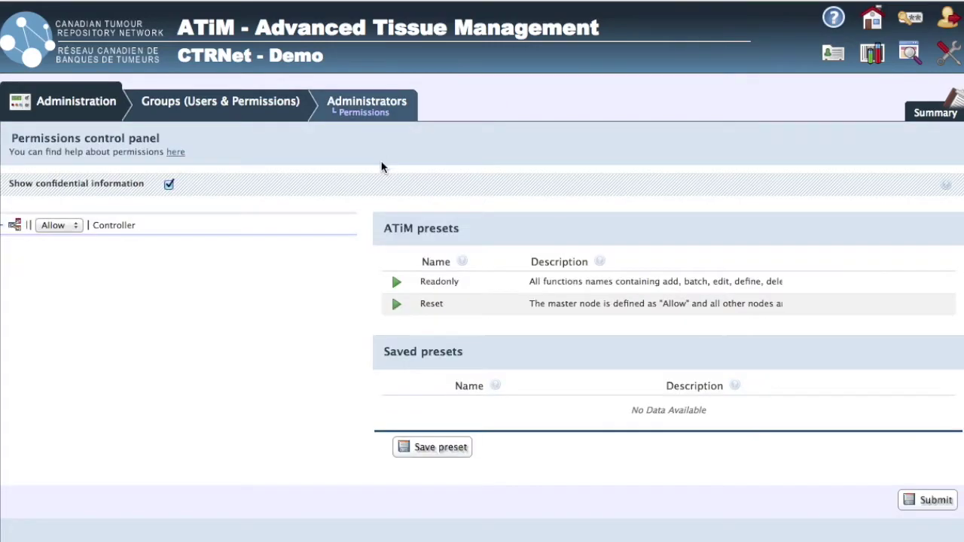
pyautogui.click(14, 228)
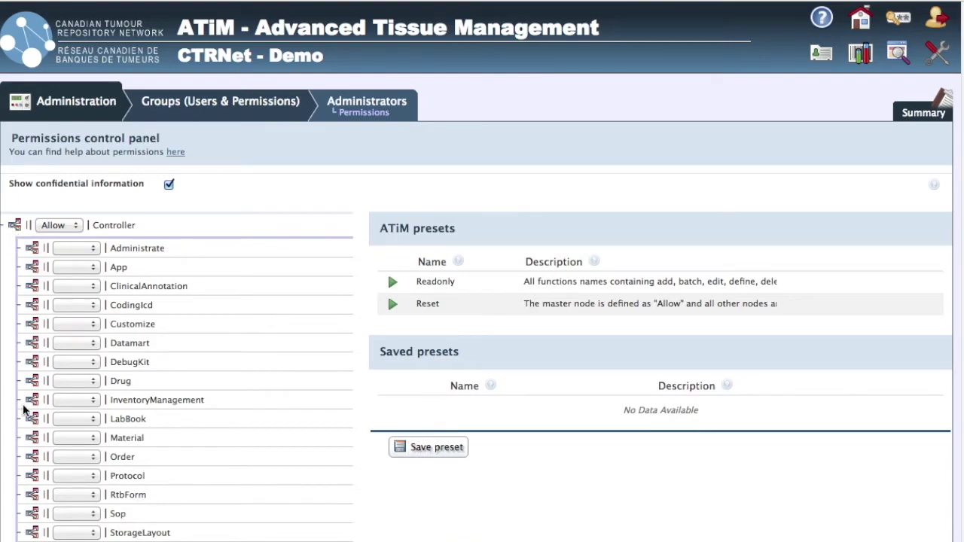
pyautogui.click(93, 400)
pyautogui.click(78, 425)
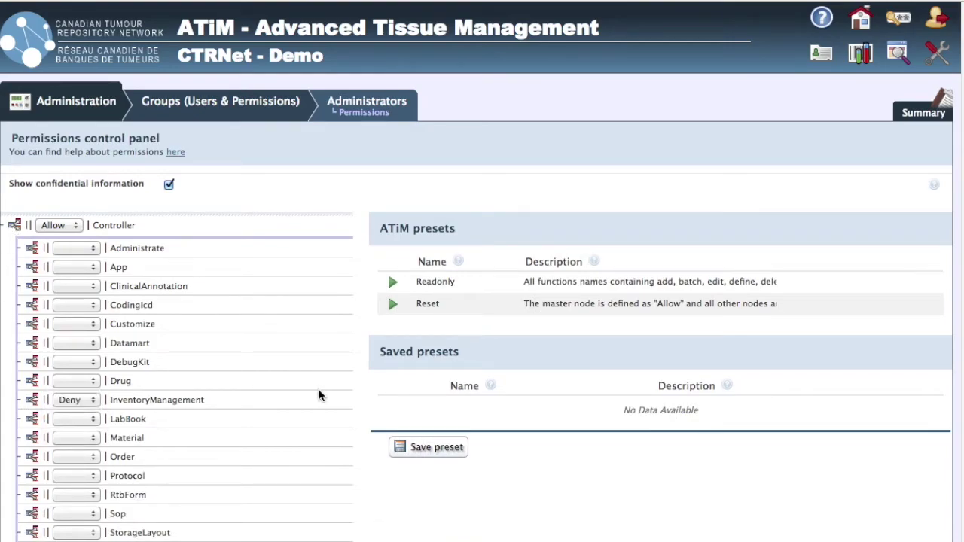
# Under ClinicalAnnotation, expand ConsentMasters and set its add, delete and edit permissions to Deny
pyautogui.click(31, 287)
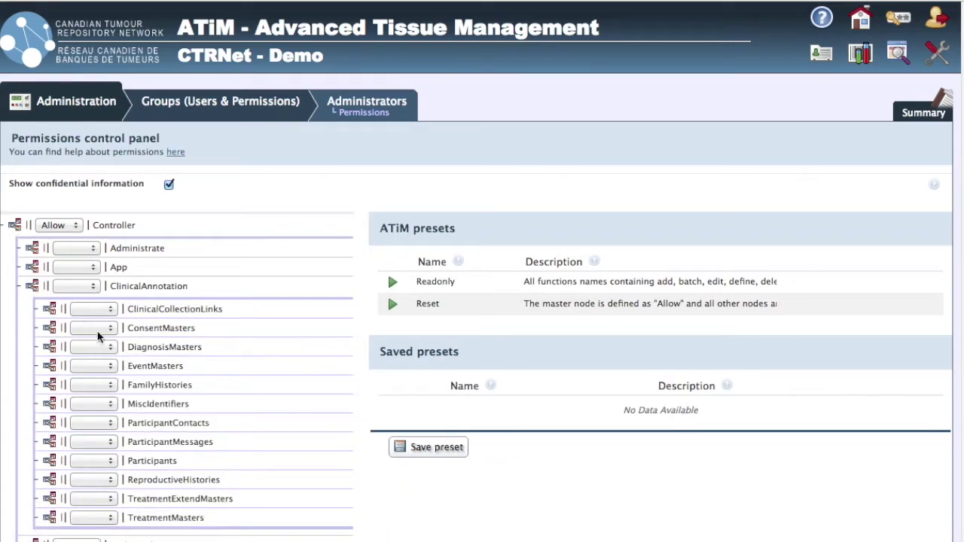
pyautogui.click(49, 327)
pyautogui.click(106, 351)
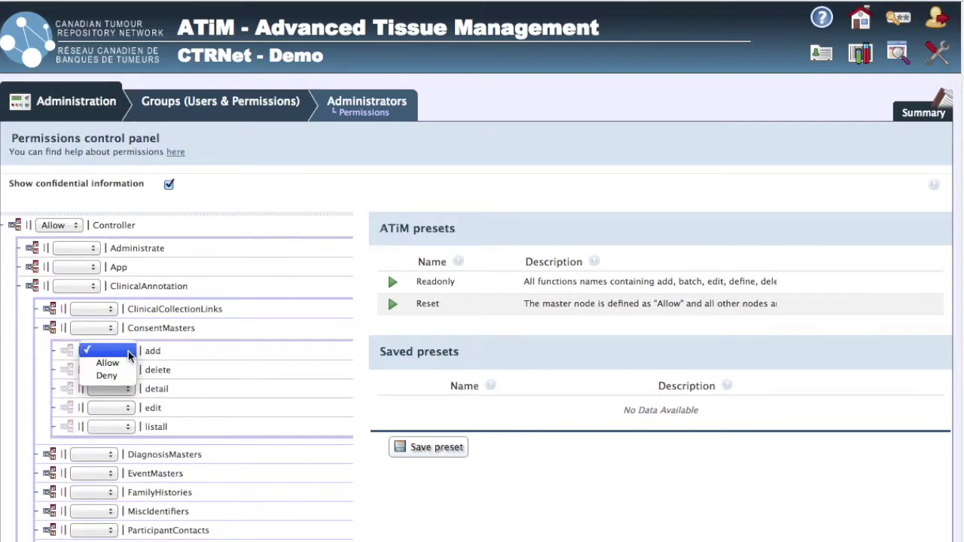
pyautogui.click(125, 376)
pyautogui.click(109, 370)
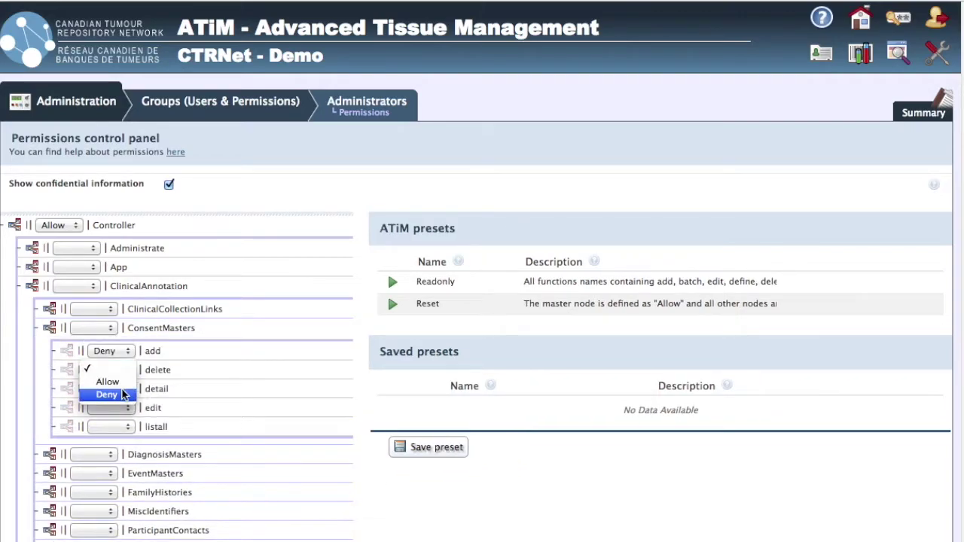
pyautogui.click(107, 392)
pyautogui.click(126, 408)
pyautogui.click(119, 432)
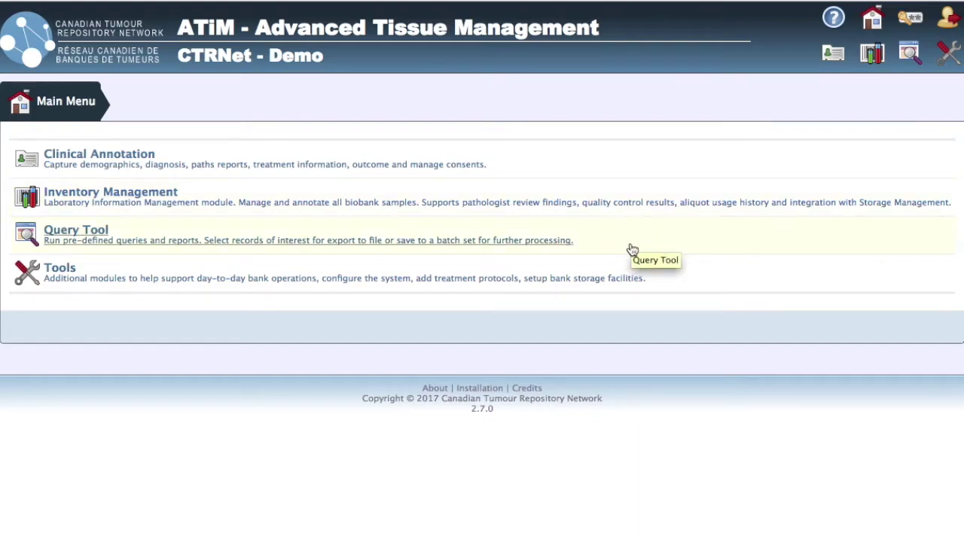
# Look through the modules offered under Query Tool and Tools, returning to the main menu after each
pyautogui.click(480, 242)
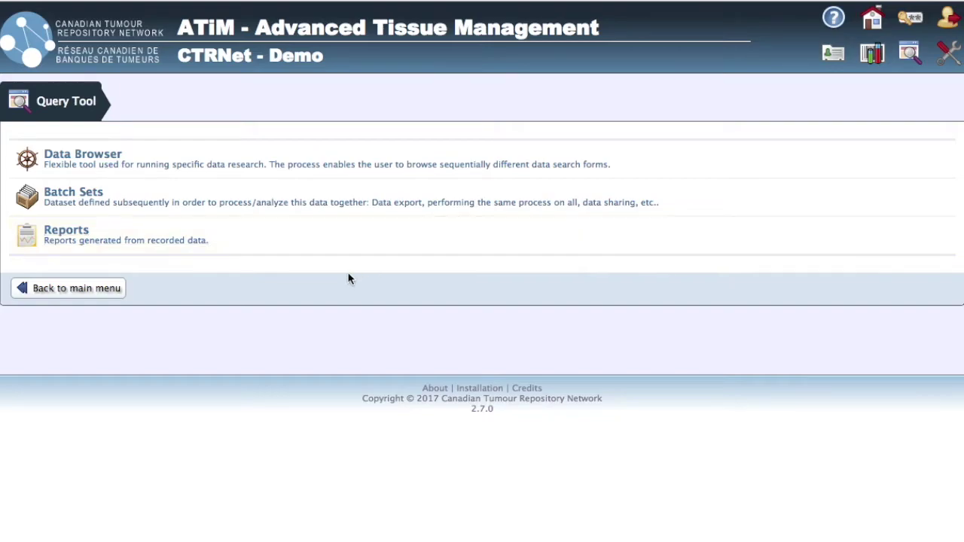
pyautogui.click(97, 296)
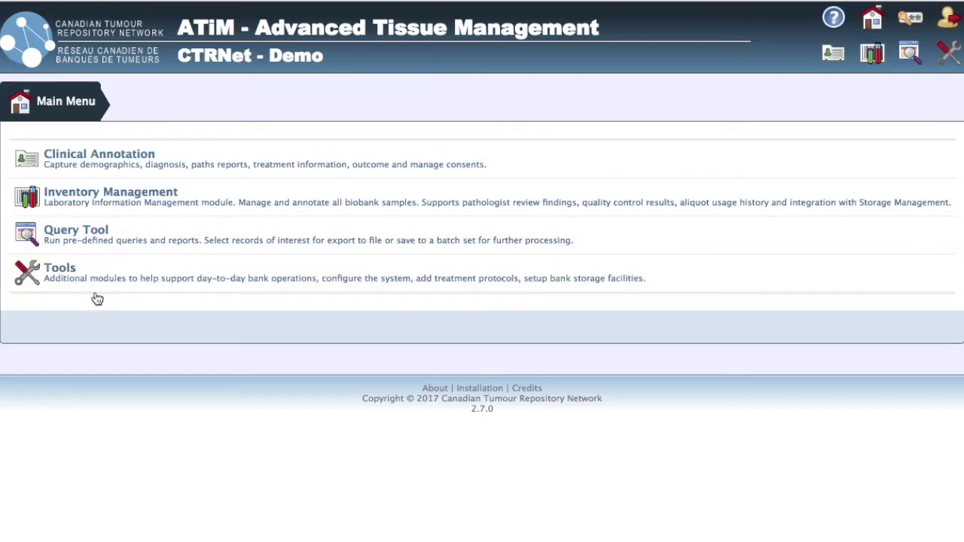
pyautogui.click(296, 285)
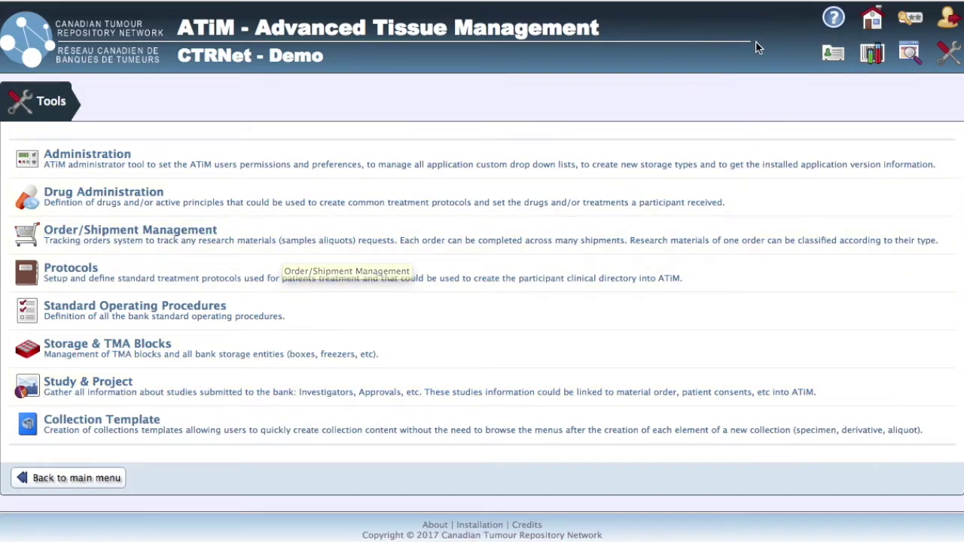
pyautogui.click(870, 25)
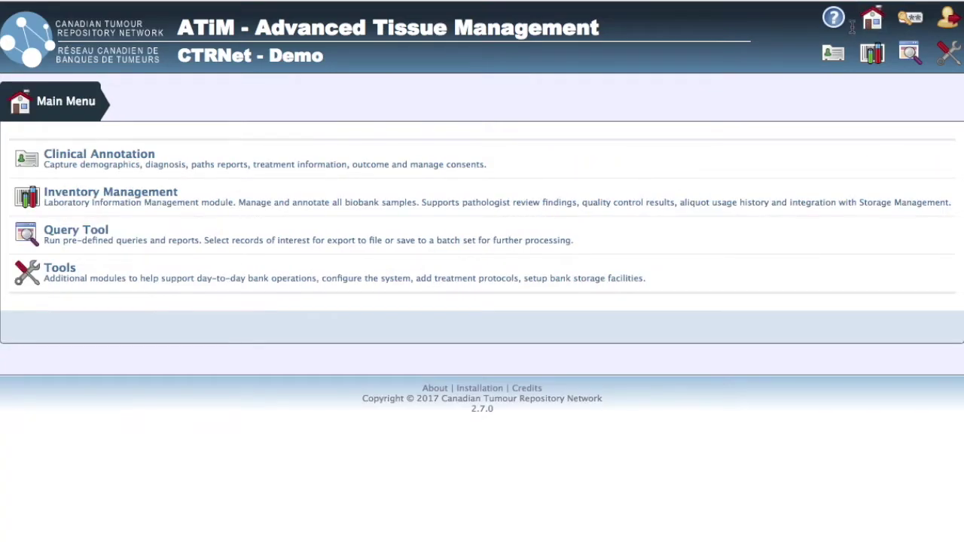
pyautogui.moveTo(947, 53)
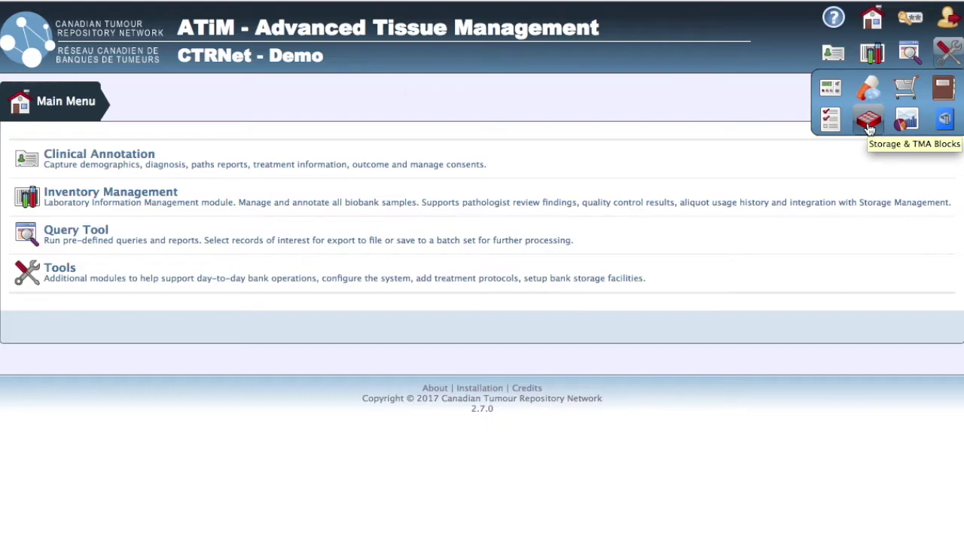
# Edit the personal preferences, setting the language to French and the time format to 12
pyautogui.click(911, 21)
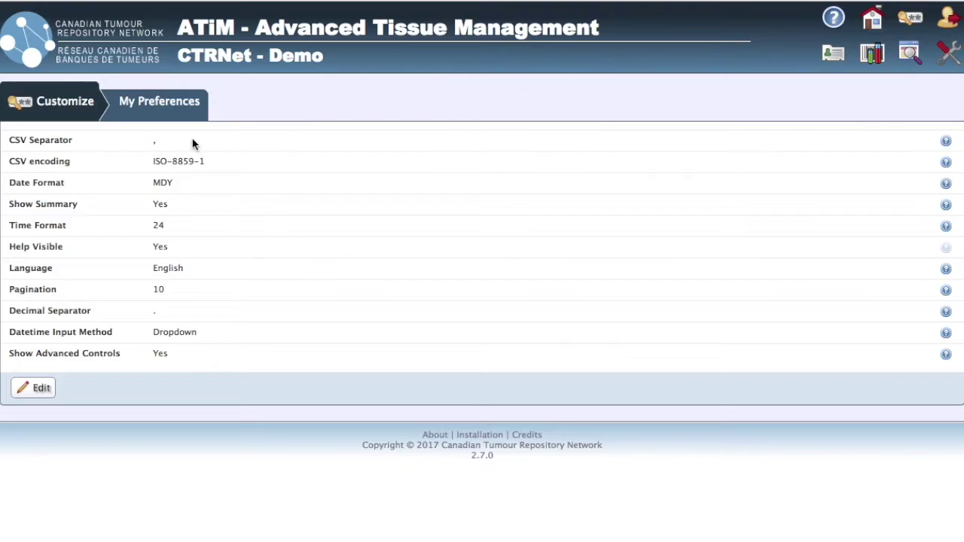
pyautogui.moveTo(158, 121)
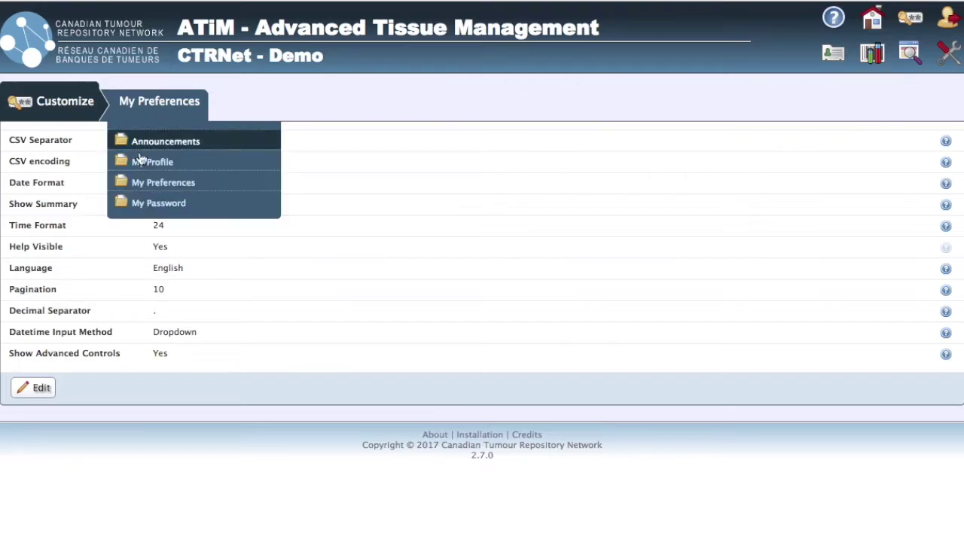
pyautogui.click(39, 390)
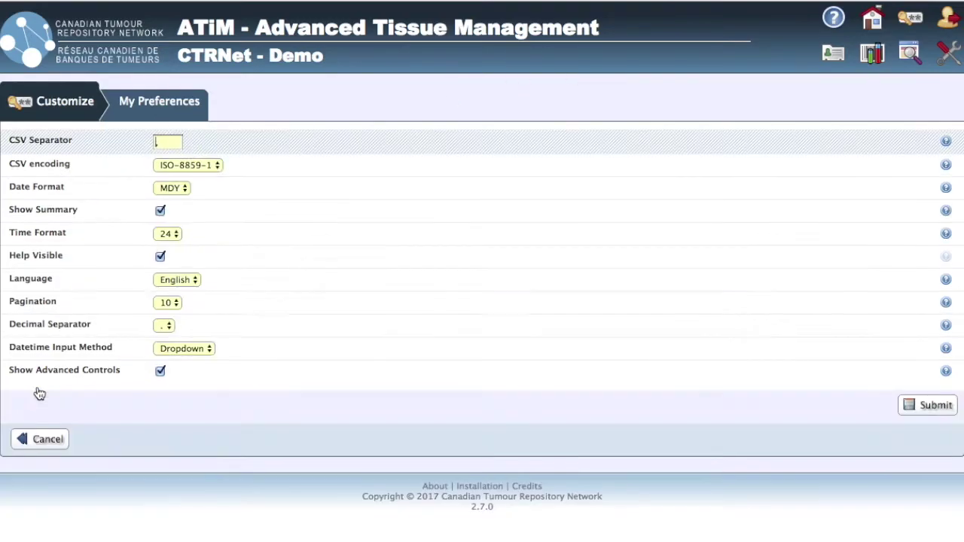
pyautogui.click(187, 280)
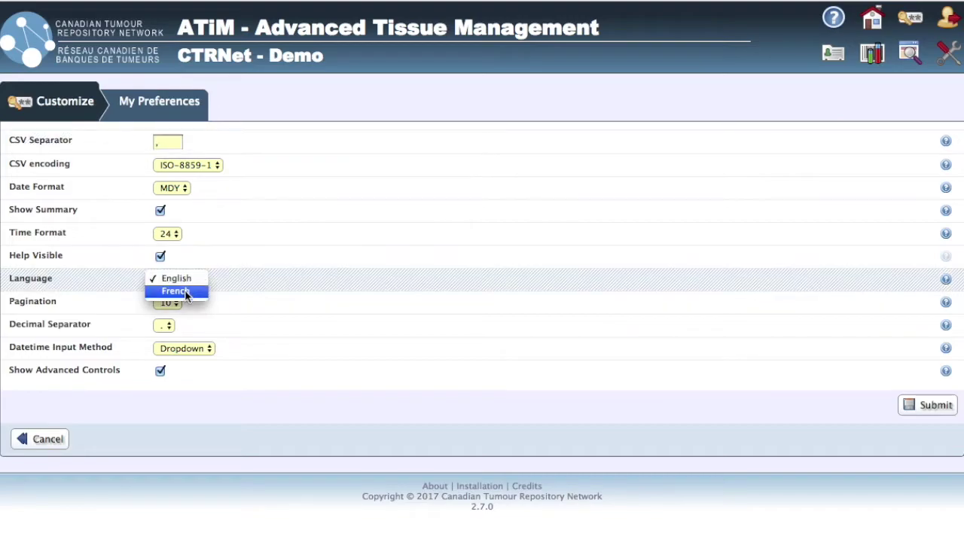
pyautogui.click(184, 290)
pyautogui.click(179, 234)
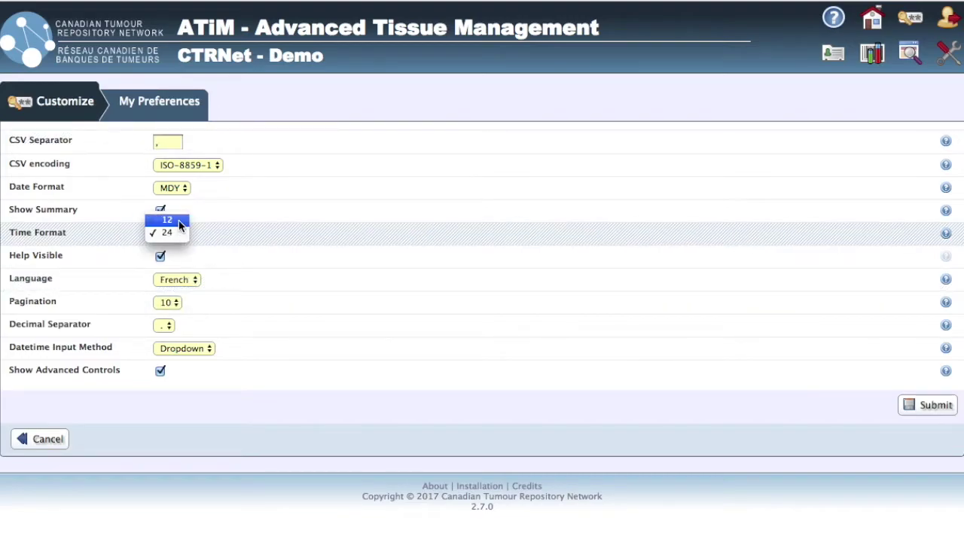
pyautogui.click(167, 220)
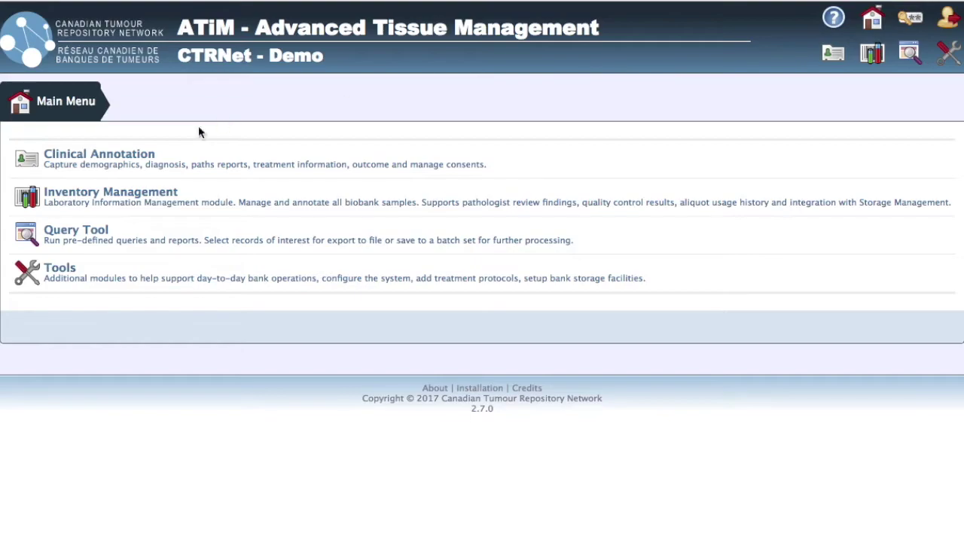
# Search the Clinical Annotation participants by participant identifier
pyautogui.click(187, 164)
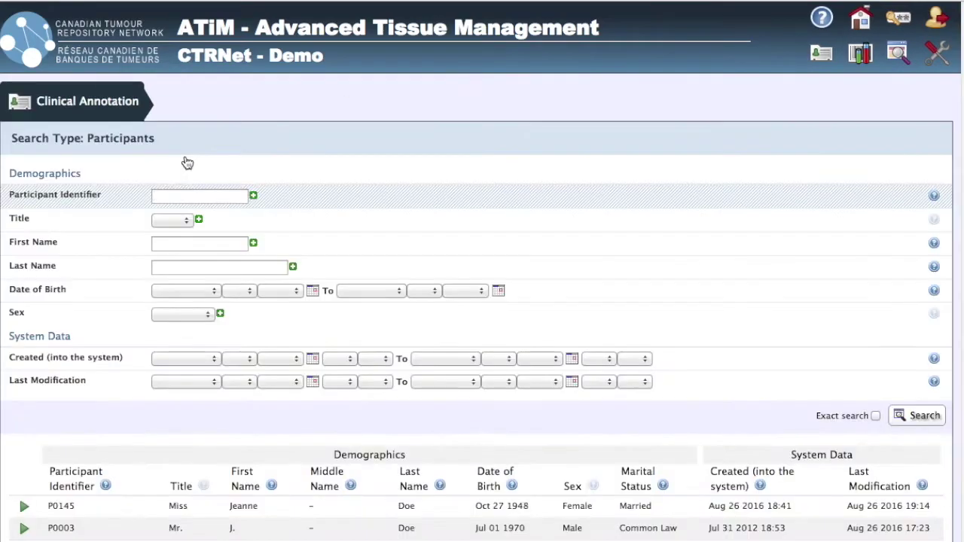
pyautogui.write('p0001')
pyautogui.press('Return')
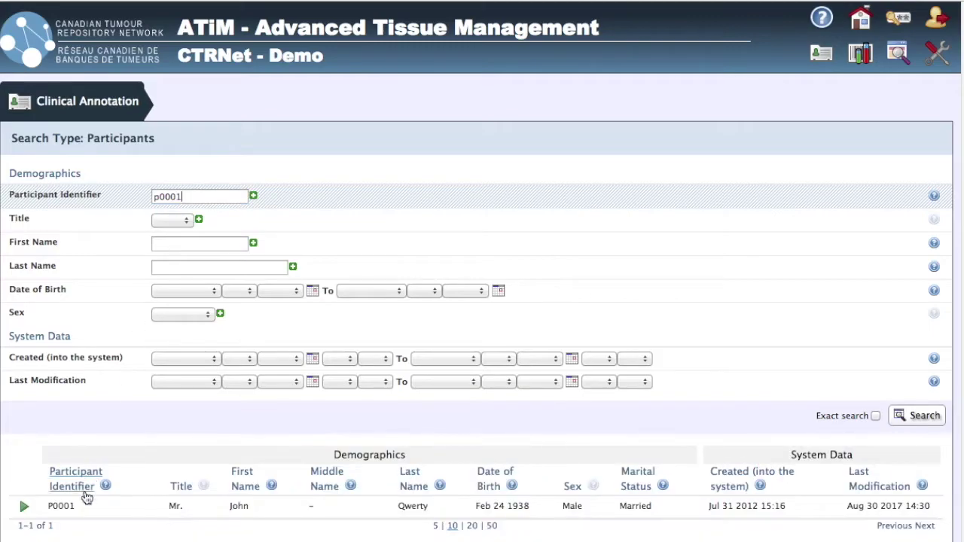
# Start a new participant record, enter its participant identifier, and view the Title and Vital Status options without choosing any
pyautogui.scroll(-2, 53, 494)
pyautogui.click(67, 505)
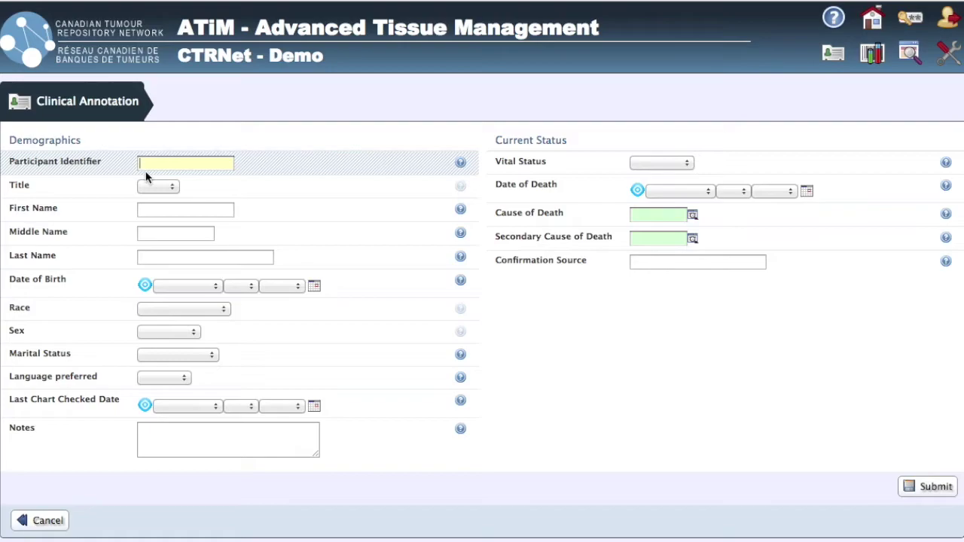
pyautogui.write('p0009')
pyautogui.click(158, 186)
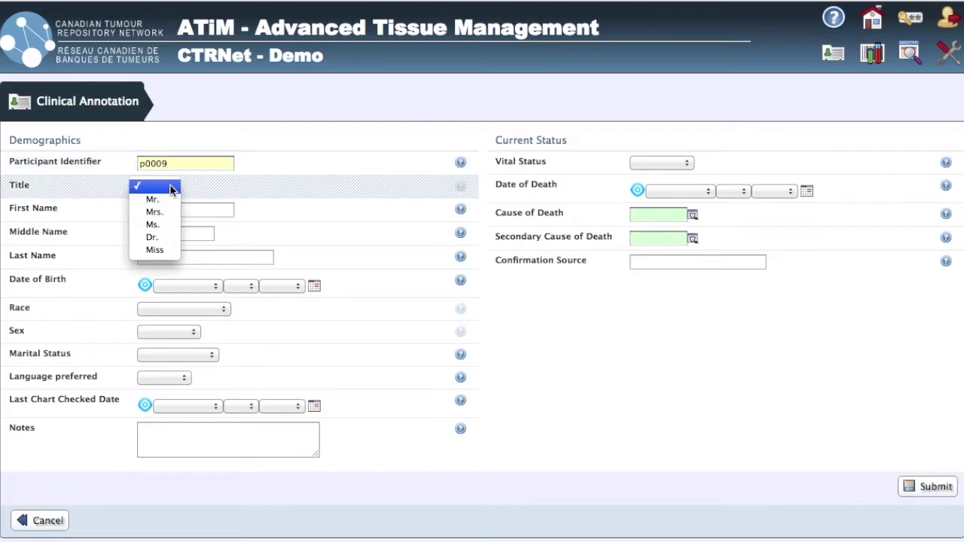
pyautogui.click(170, 186)
pyautogui.click(670, 166)
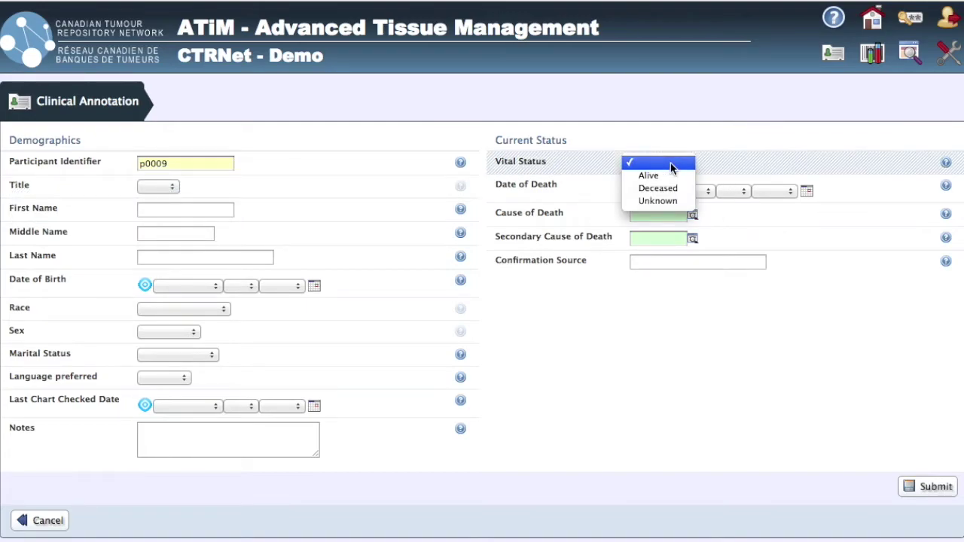
pyautogui.click(672, 164)
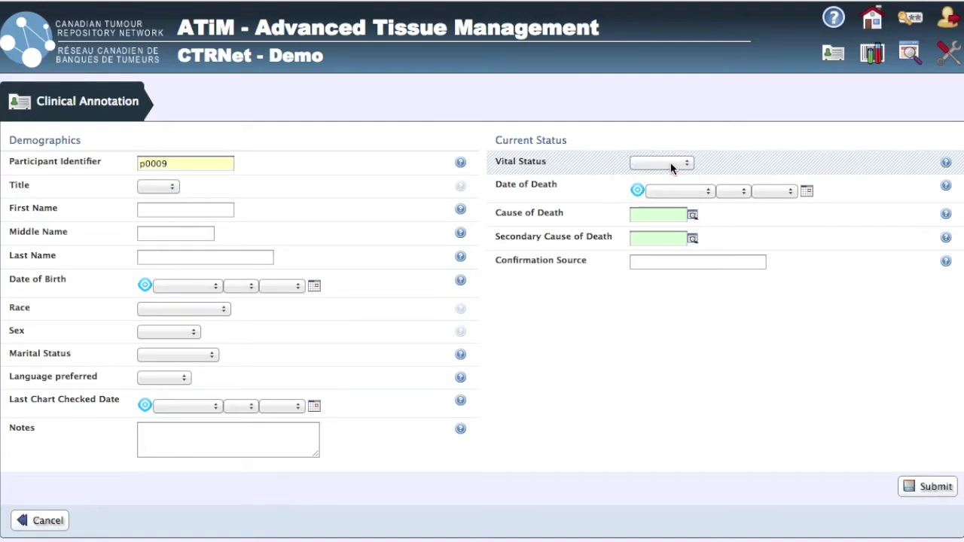
# Search the ICD-10 codes for "accident" and assign V029 as the participant's cause of death
pyautogui.click(692, 216)
pyautogui.write('accident')
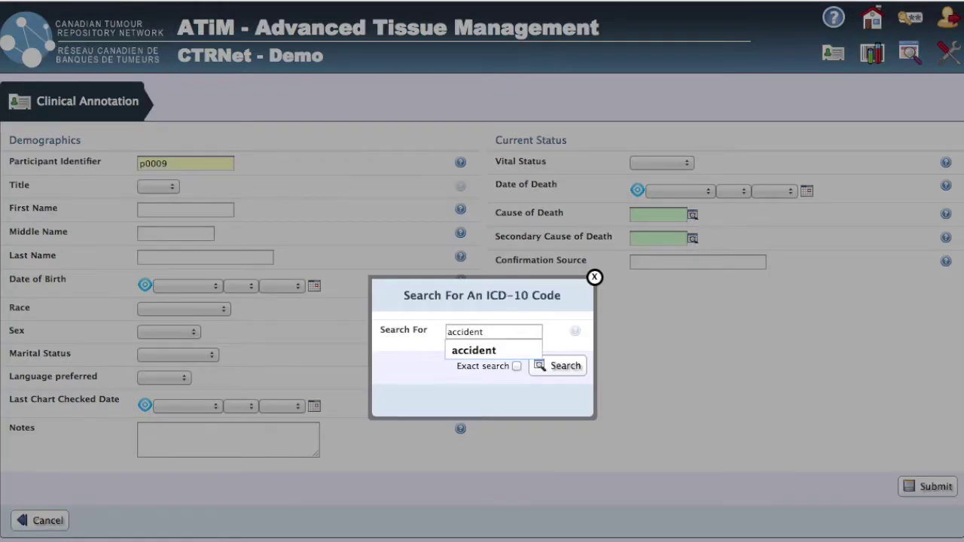
pyautogui.press('Return')
pyautogui.click(310, 521)
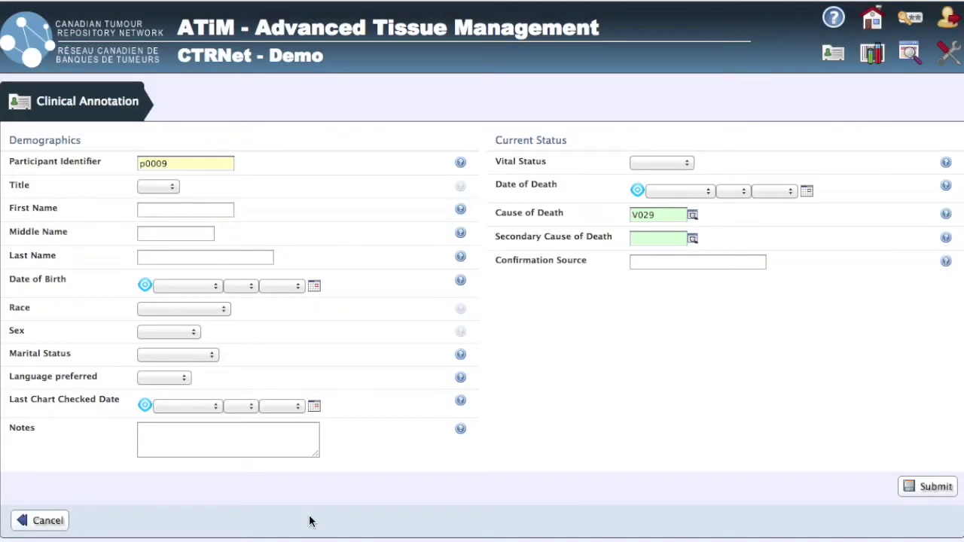
# Enter the month and year of the participant's date of birth, leaving the day blank
pyautogui.click(243, 256)
pyautogui.press('Tab')
pyautogui.press('Down')
pyautogui.press('Tab')
pyautogui.write('1977')
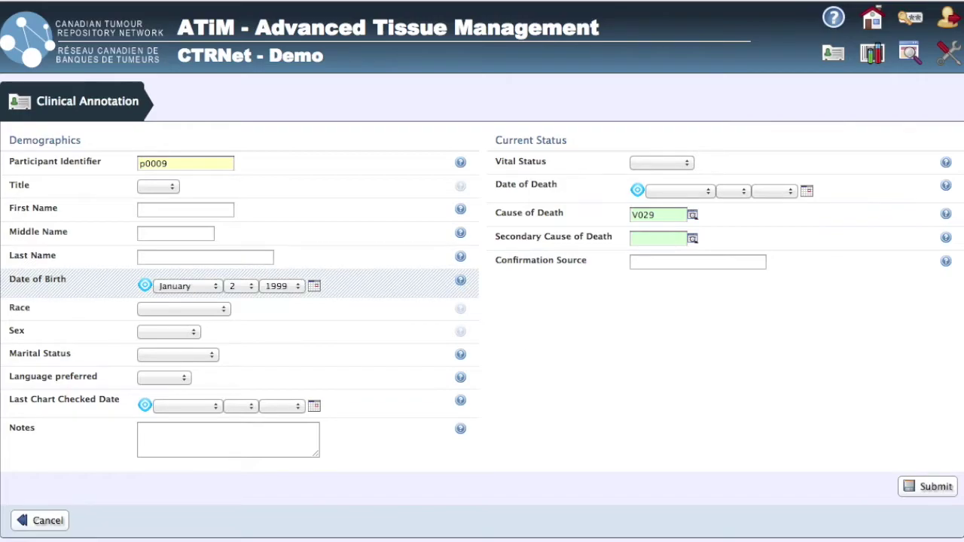
pyautogui.click(245, 286)
pyautogui.click(237, 259)
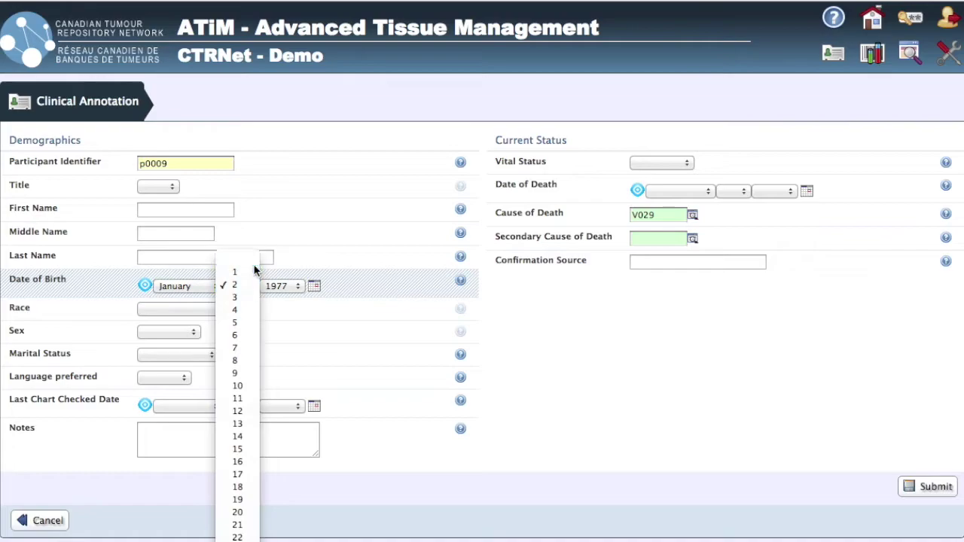
# Try the calendar picker for the date of birth, and switch the date to year-only precision and back
pyautogui.click(314, 287)
pyautogui.click(364, 305)
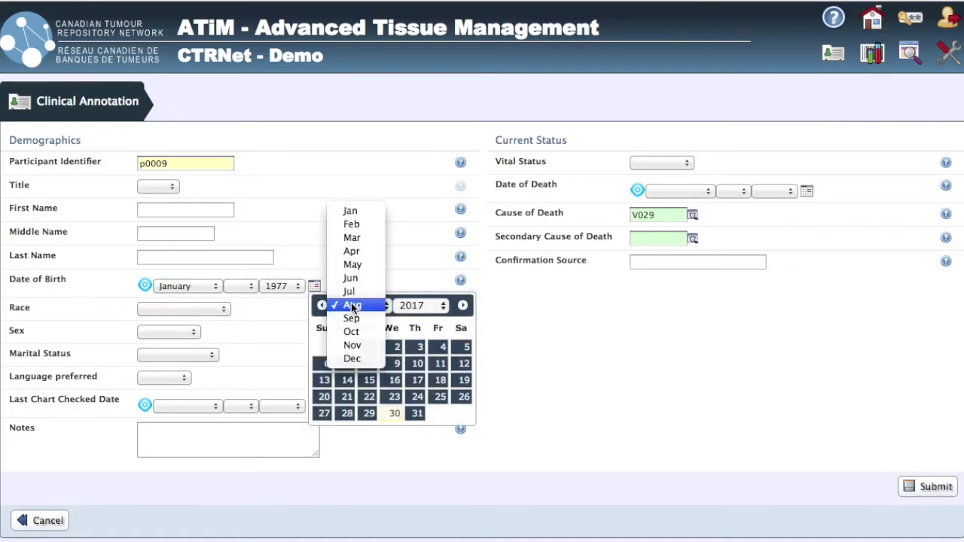
pyautogui.click(351, 250)
pyautogui.click(143, 290)
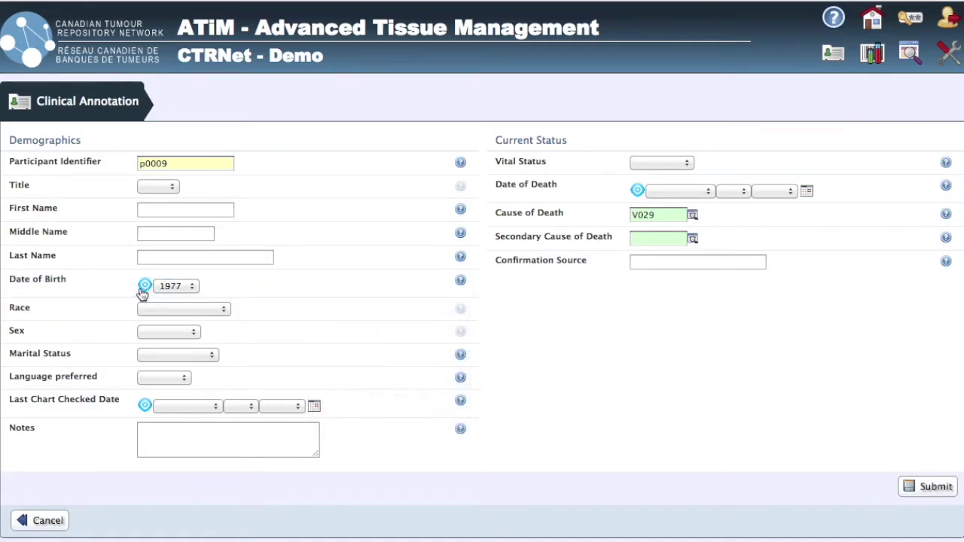
pyautogui.click(143, 291)
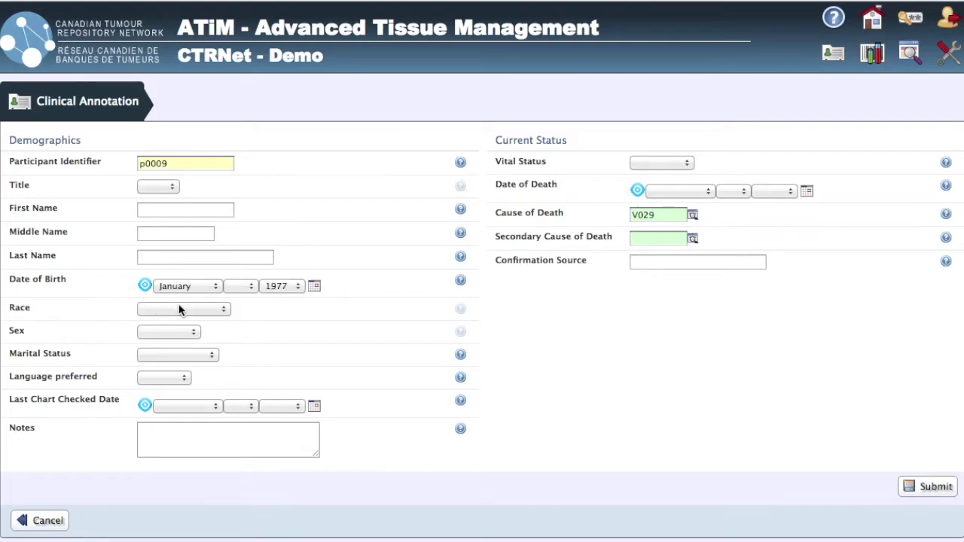
pyautogui.moveTo(462, 163)
pyautogui.moveTo(947, 164)
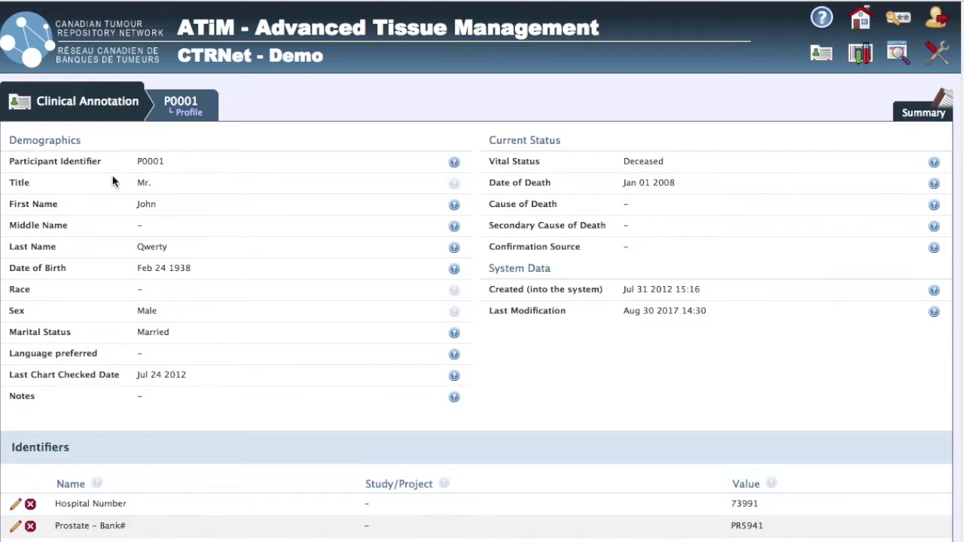
# Examine the participant's Identifiers section and the identifier types available to add, without adding one
pyautogui.moveTo(6, 166); pyautogui.dragTo(133, 164)
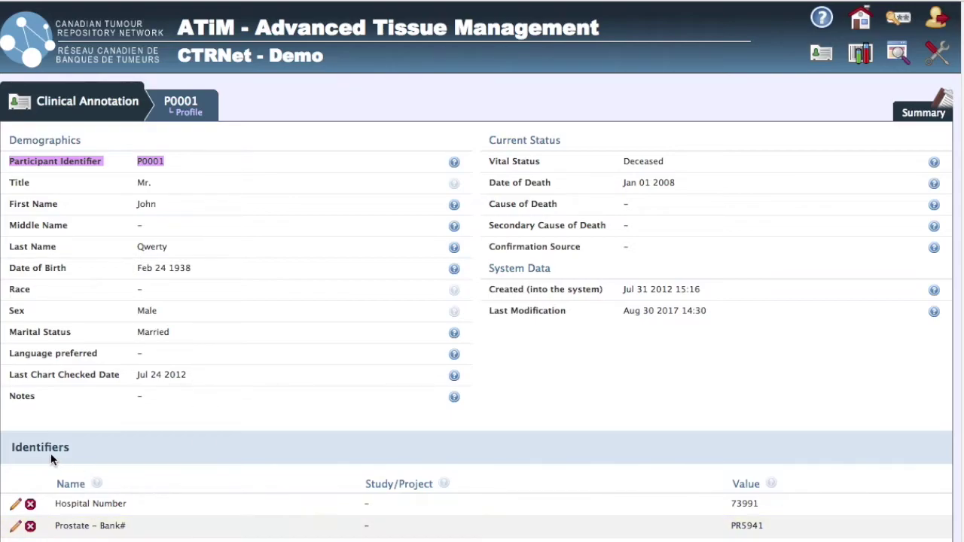
pyautogui.moveTo(23, 447); pyautogui.dragTo(78, 451)
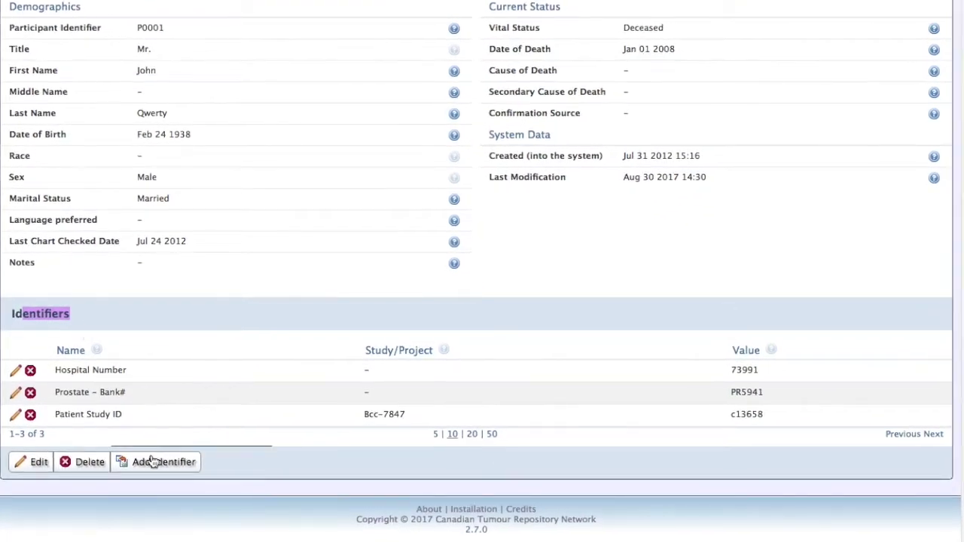
pyautogui.click(153, 461)
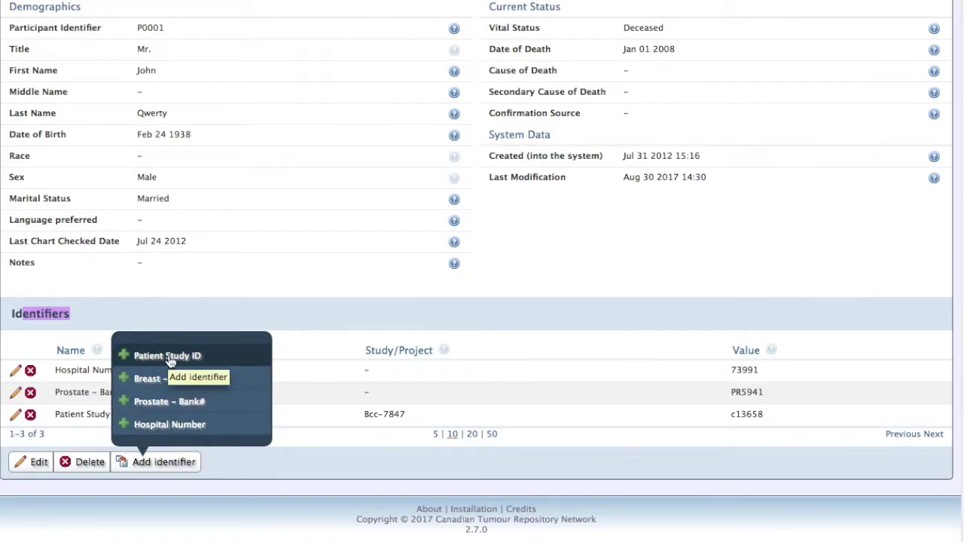
pyautogui.scroll(4, 95, 151)
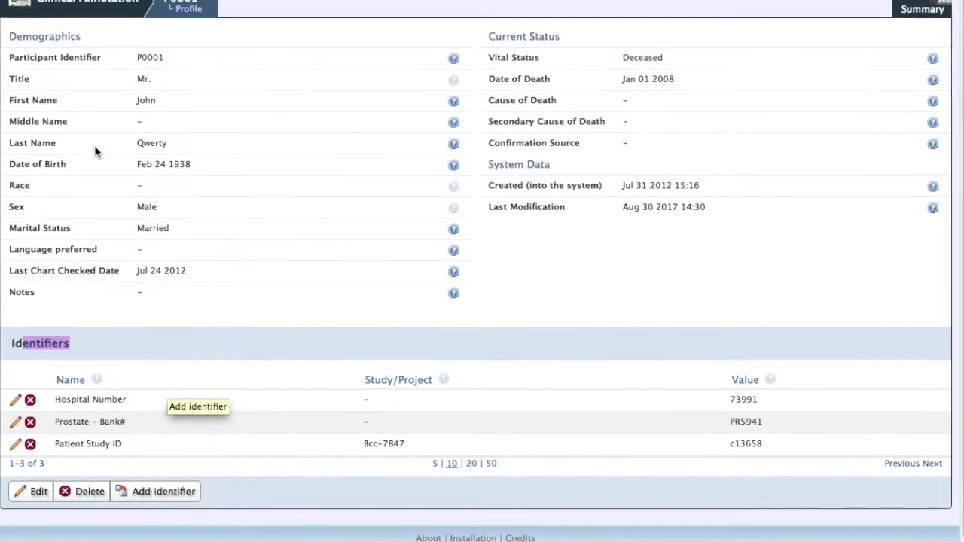
# Start a Prostate Bank consent for the participant with consent status Obtained, and leave the form without saving
pyautogui.moveTo(194, 101)
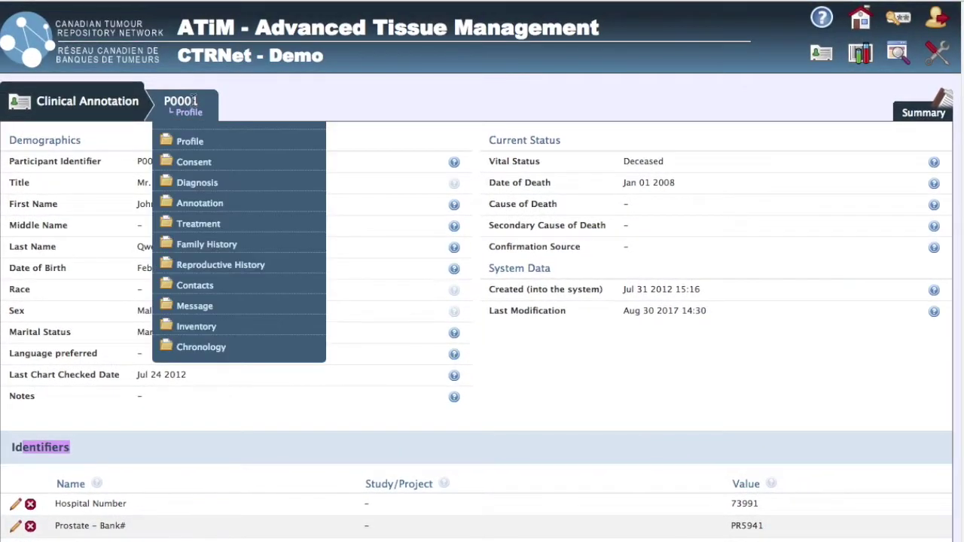
pyautogui.click(233, 165)
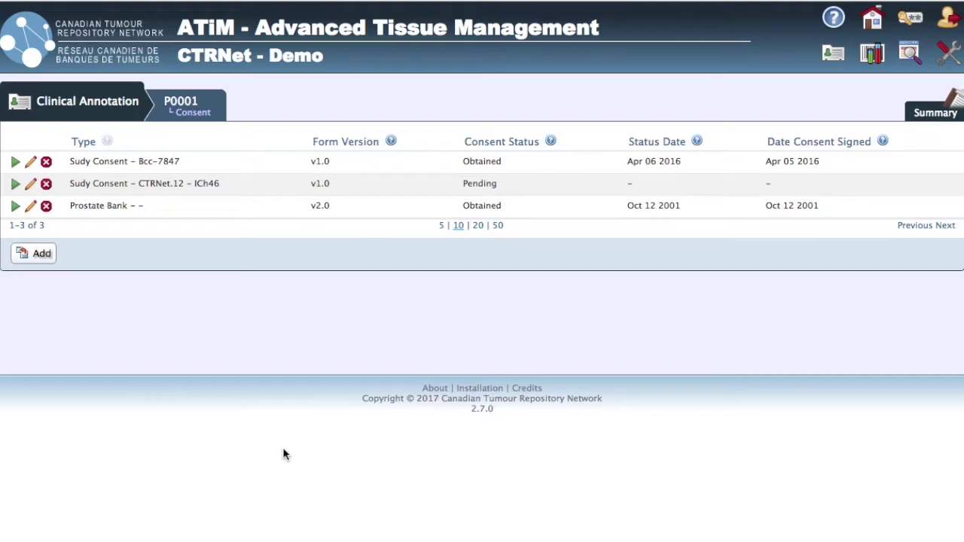
pyautogui.click(41, 255)
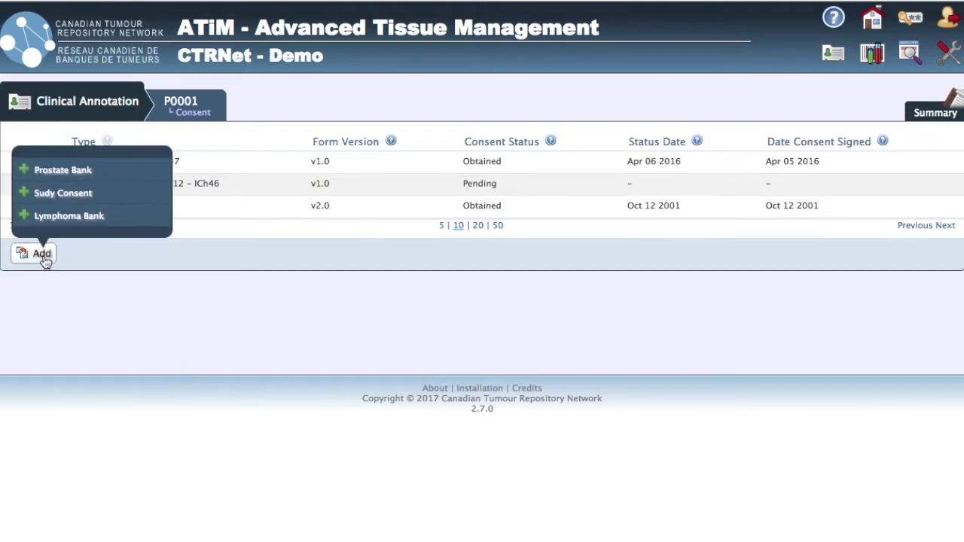
pyautogui.click(54, 178)
pyautogui.click(151, 198)
pyautogui.click(157, 224)
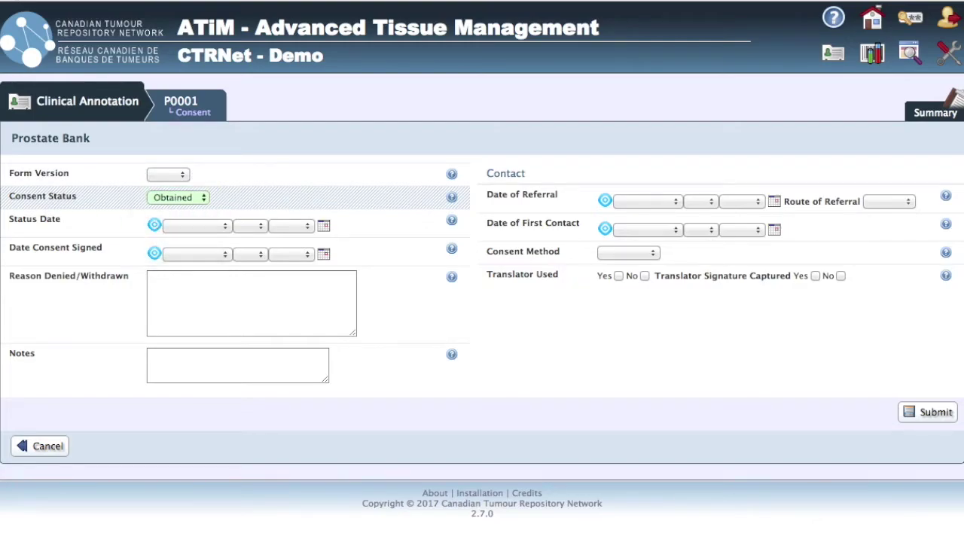
pyautogui.hotkey('alt', 'Left')
# Start a Chemotherapy – General treatment for the participant with intent Curative and start date June 1, 2004
pyautogui.moveTo(176, 102)
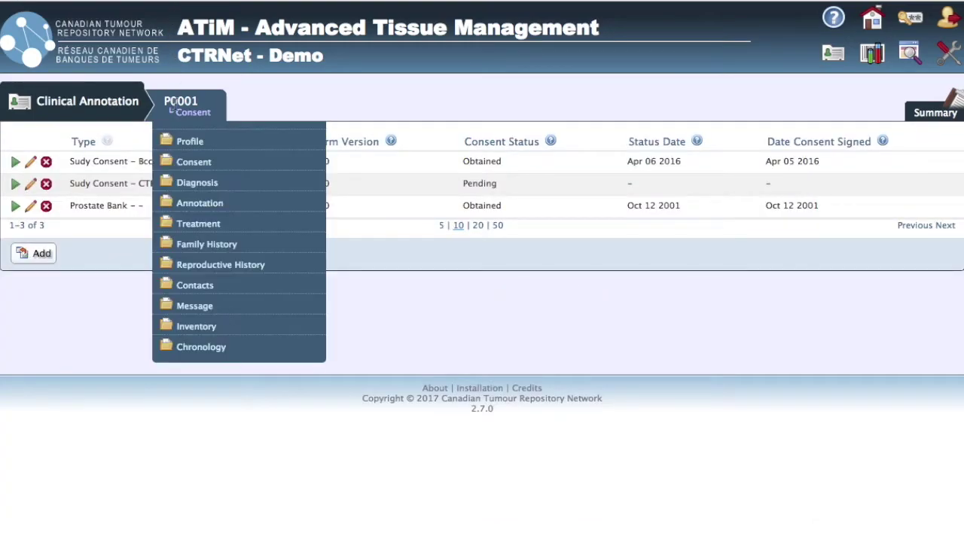
pyautogui.click(183, 225)
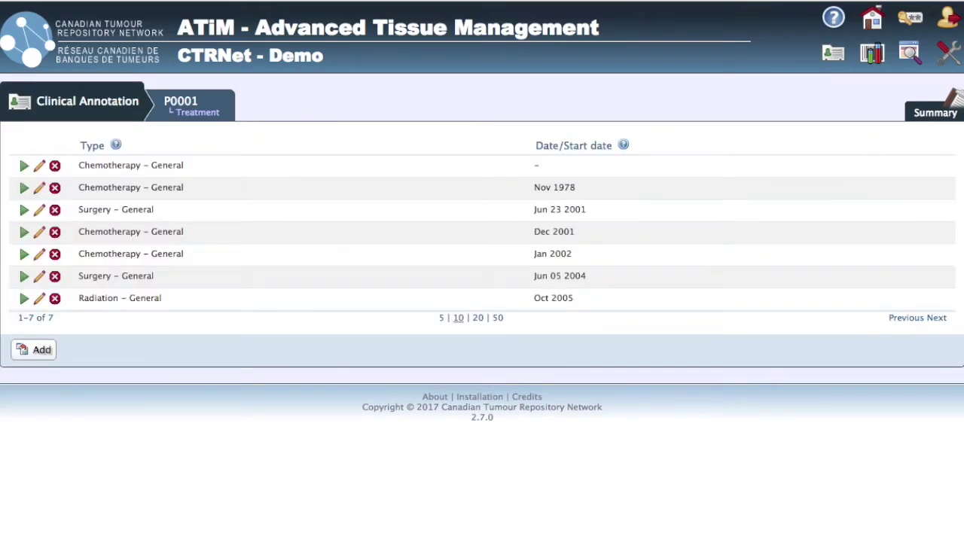
pyautogui.click(47, 351)
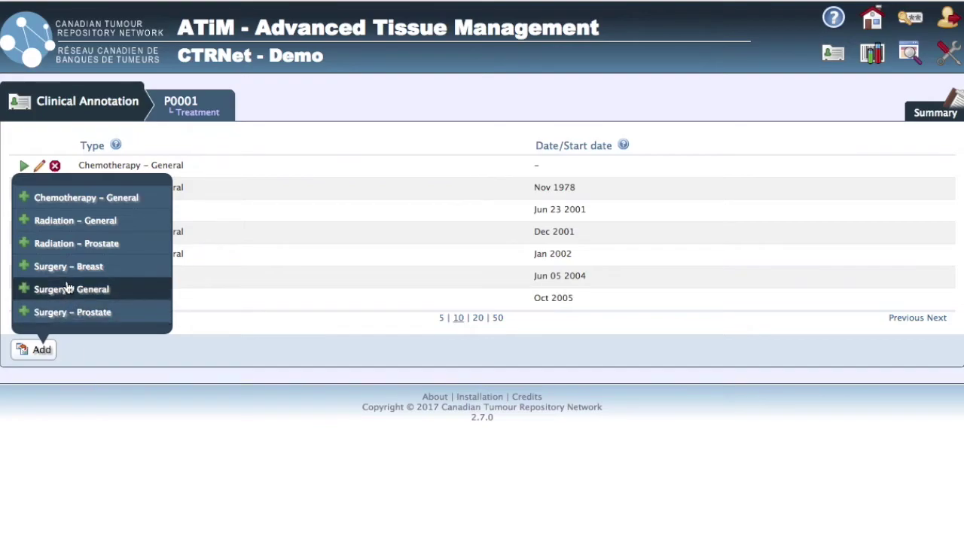
pyautogui.click(75, 205)
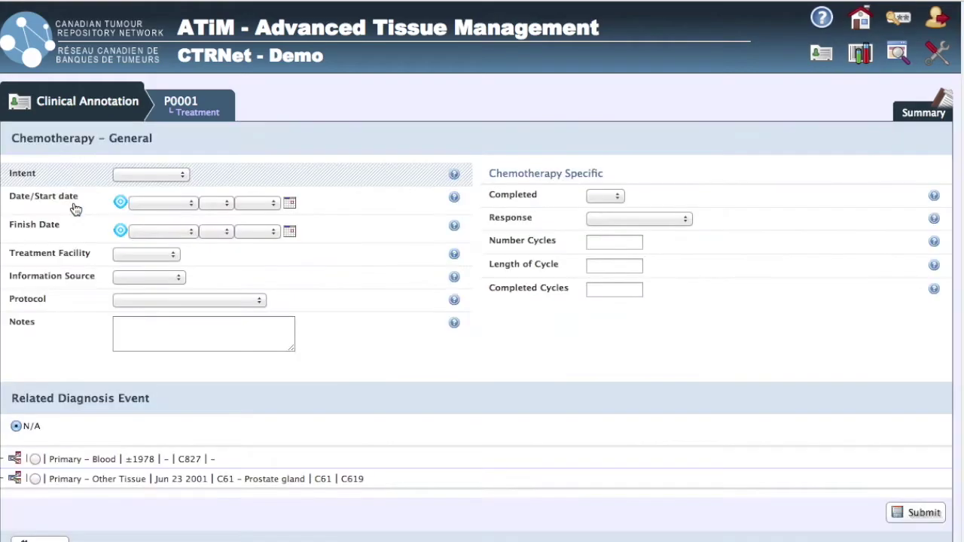
pyautogui.click(129, 177)
pyautogui.click(134, 199)
pyautogui.click(130, 206)
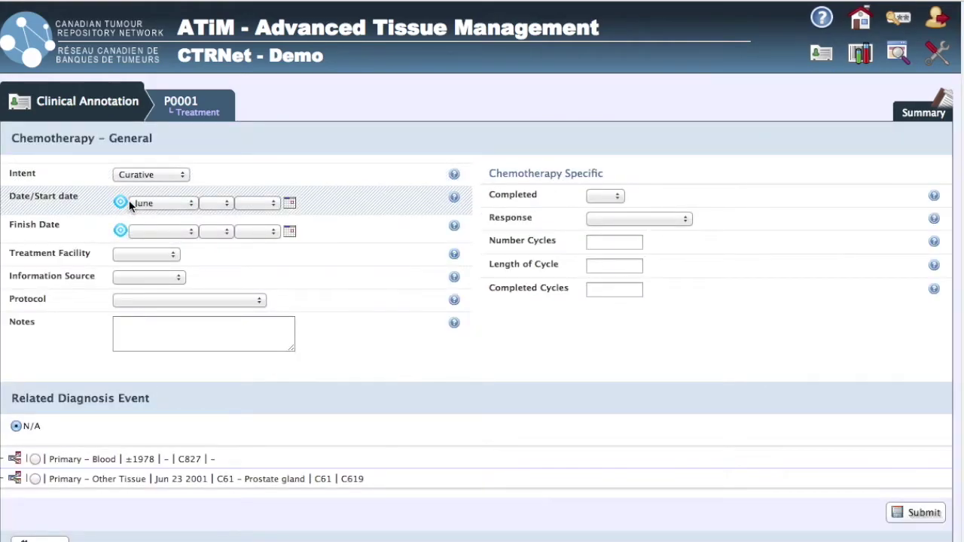
pyautogui.write('2004')
# Assign protocol Chemotherapy : Chbc20-2016, relate the treatment to the Secondary (Distant) – Undetailed diagnosis, and submit it
pyautogui.click(158, 302)
pyautogui.click(181, 312)
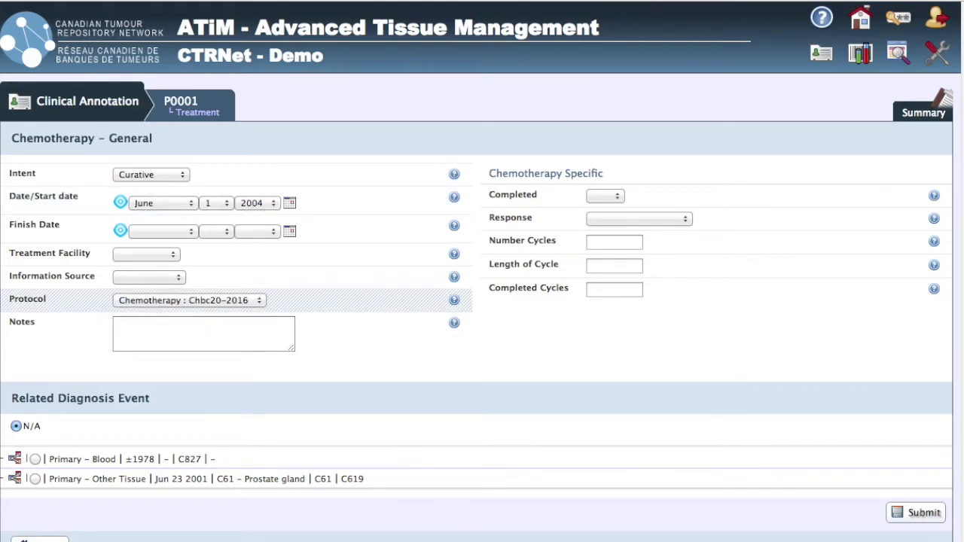
pyautogui.click(13, 479)
pyautogui.click(52, 522)
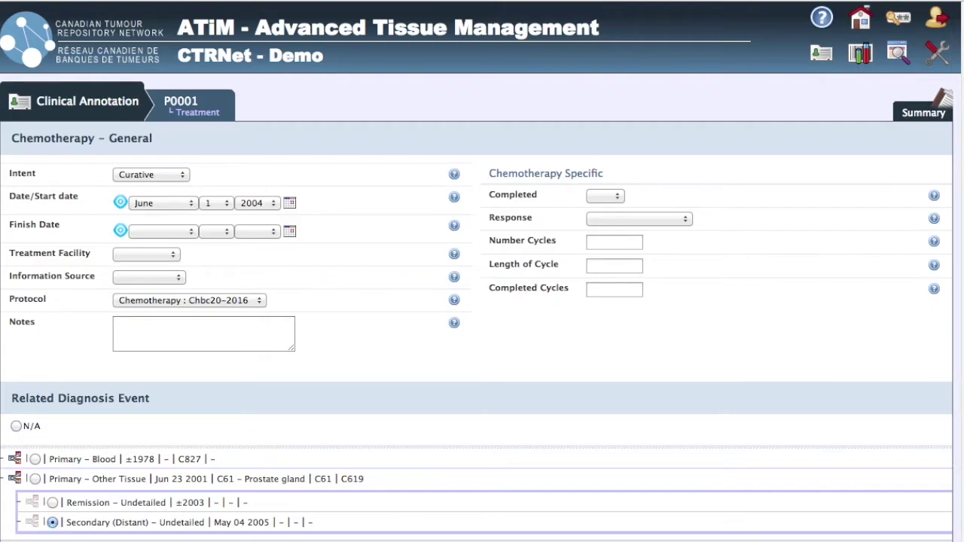
pyautogui.click(922, 538)
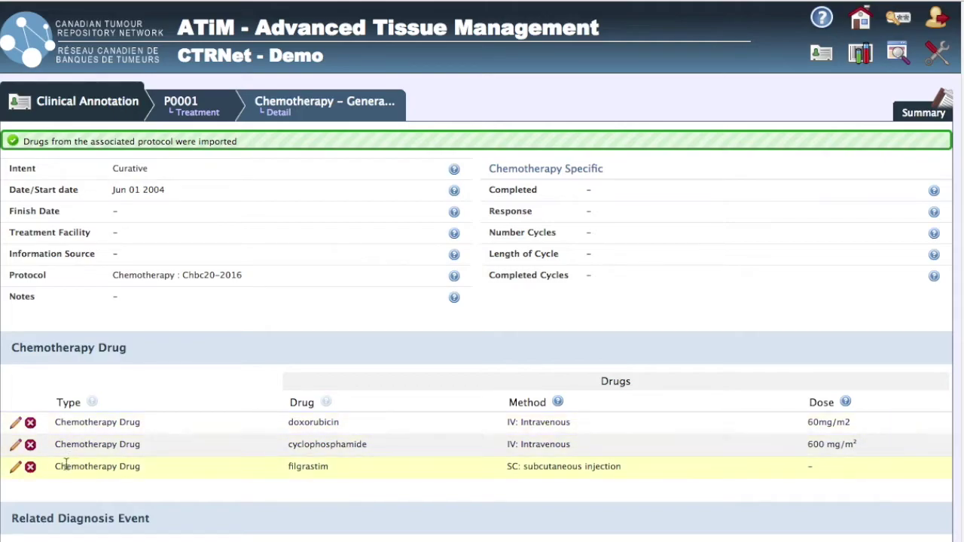
# Review the participant's clinical annotations and the clinical form types that can be added
pyautogui.moveTo(196, 111)
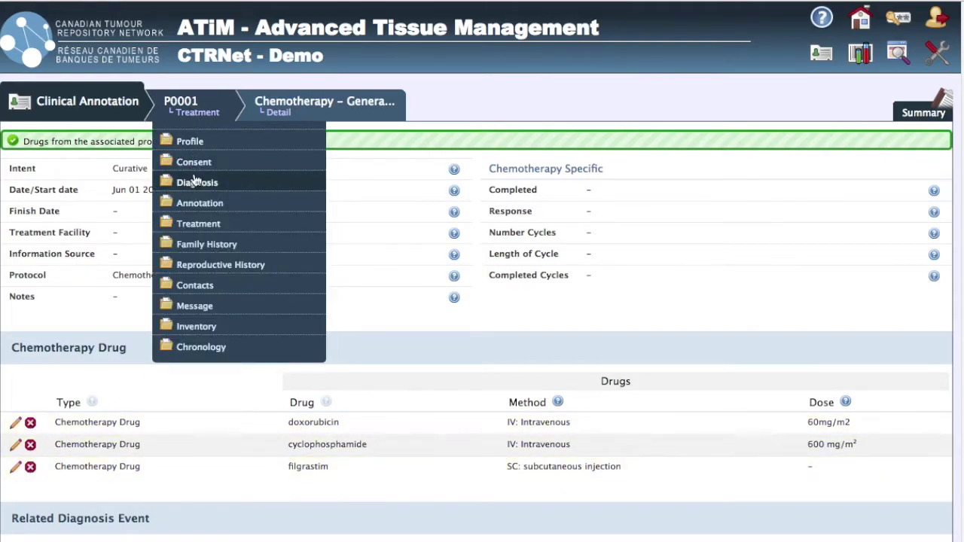
pyautogui.click(196, 211)
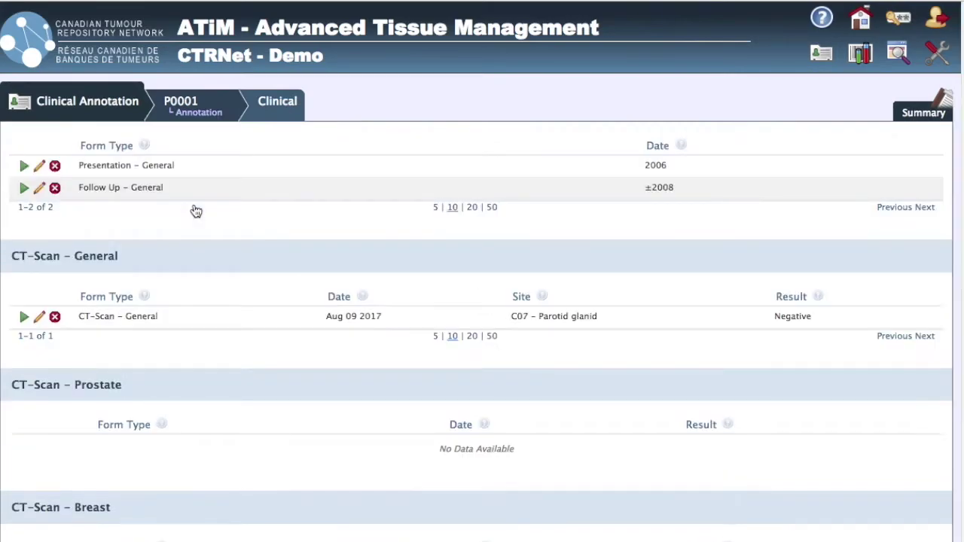
pyautogui.scroll(-2, 359, 140)
pyautogui.scroll(-2, 65, 97)
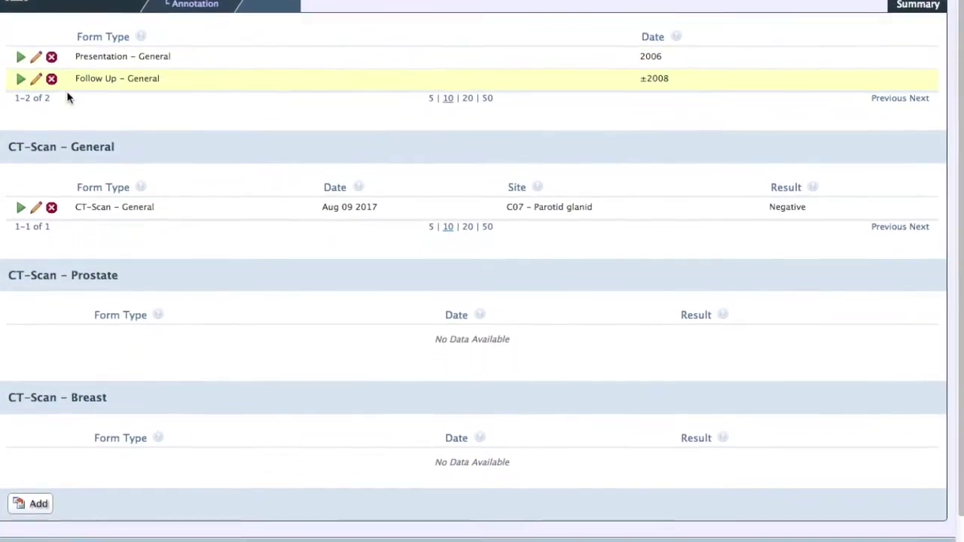
pyautogui.click(43, 511)
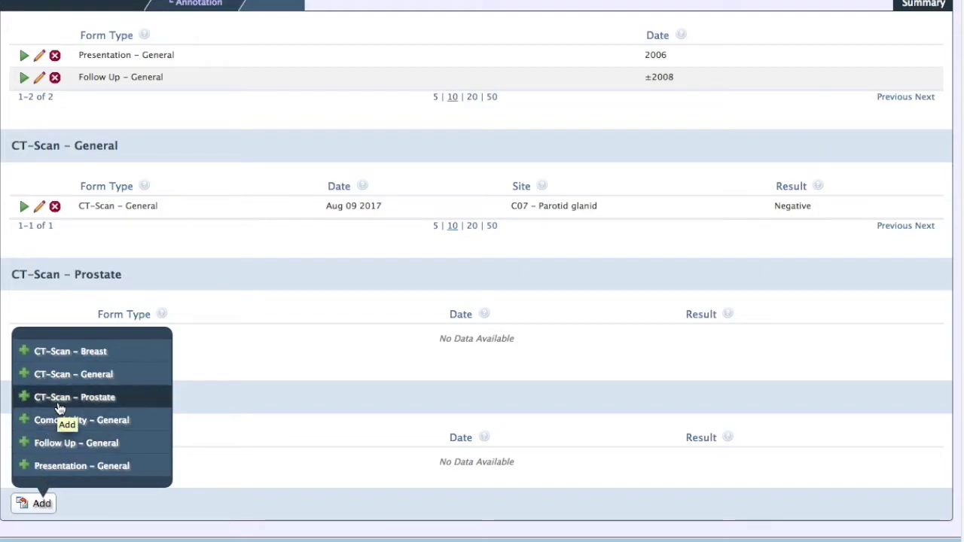
pyautogui.click(70, 354)
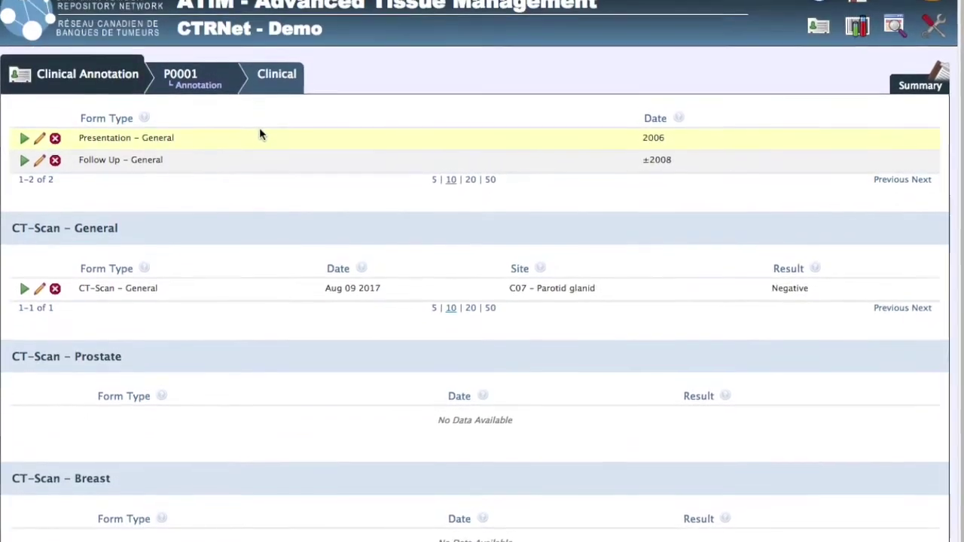
# Open the participant's lab annotations and browse the CAP report types that can be added
pyautogui.click(280, 132)
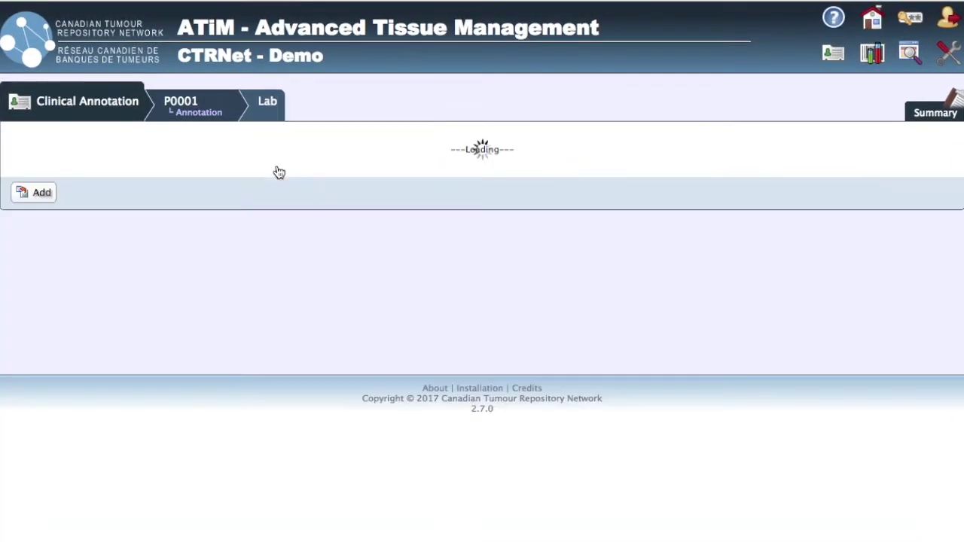
pyautogui.click(25, 214)
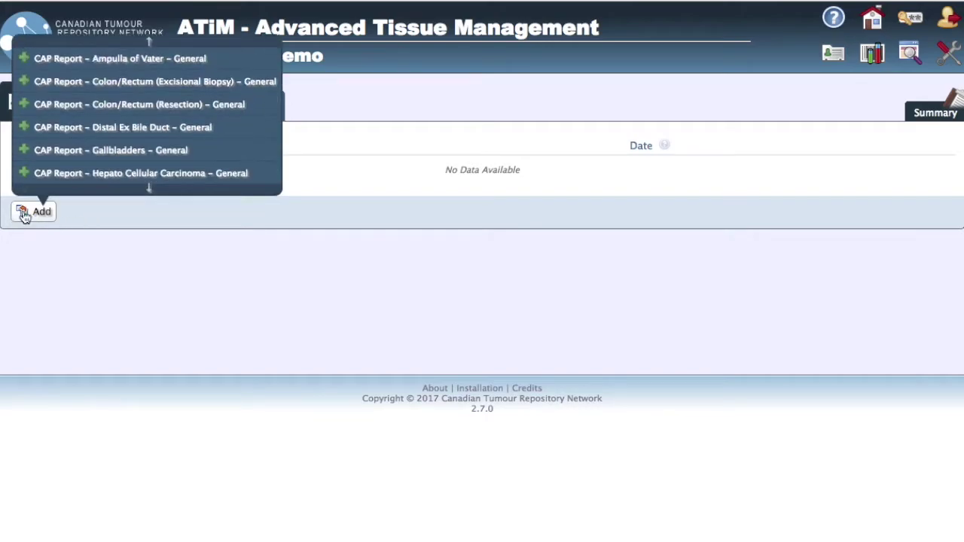
pyautogui.scroll(-3, 77, 198)
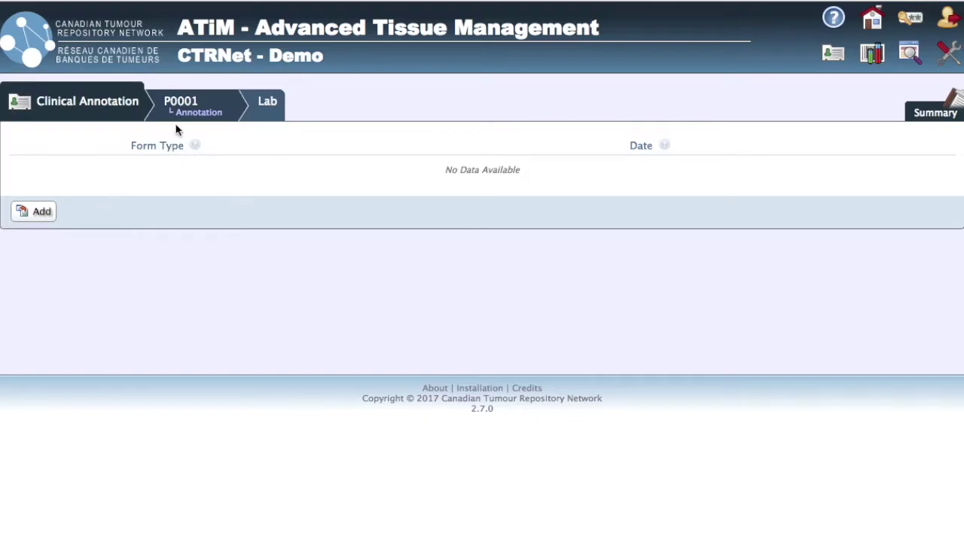
# Open a new primary diagnosis form of type Unknown for the participant, and cancel it
pyautogui.moveTo(181, 111)
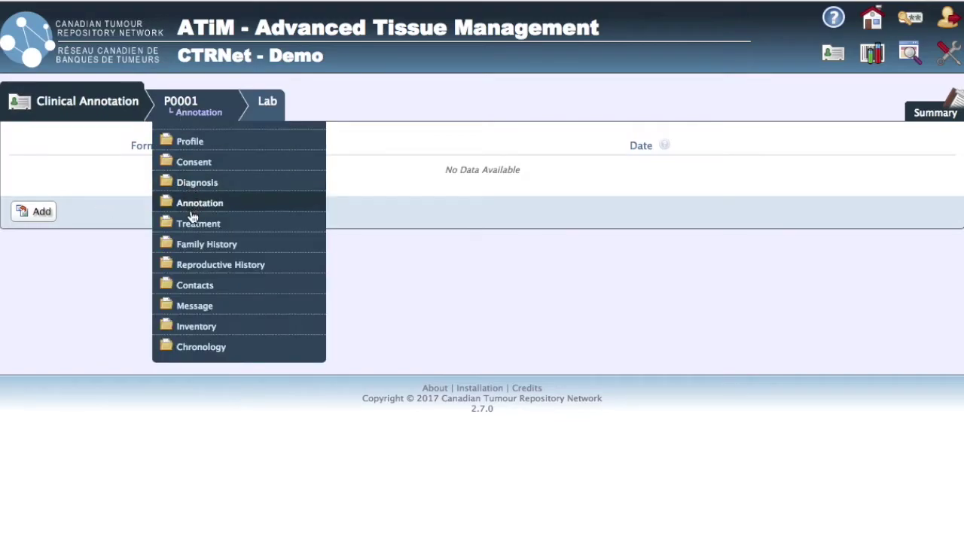
pyautogui.click(195, 184)
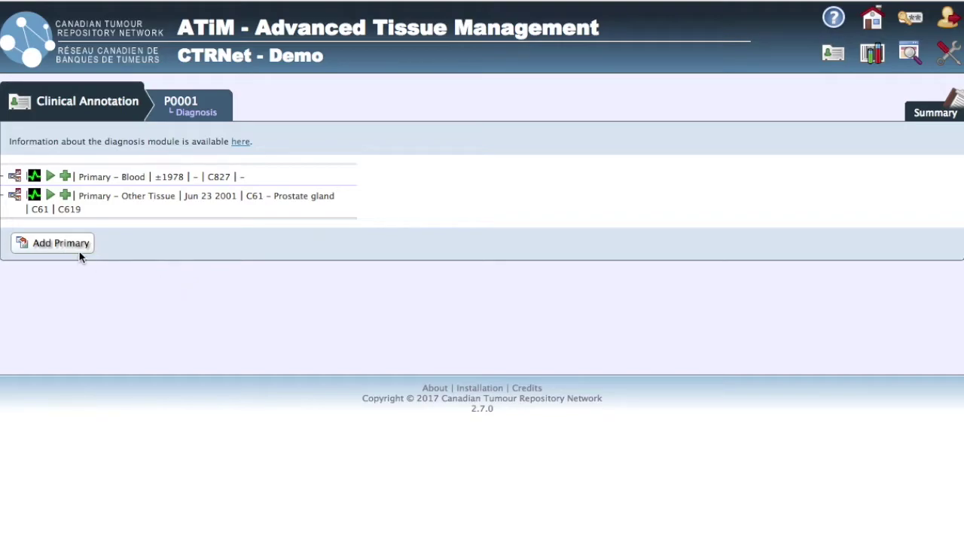
pyautogui.moveTo(78, 252)
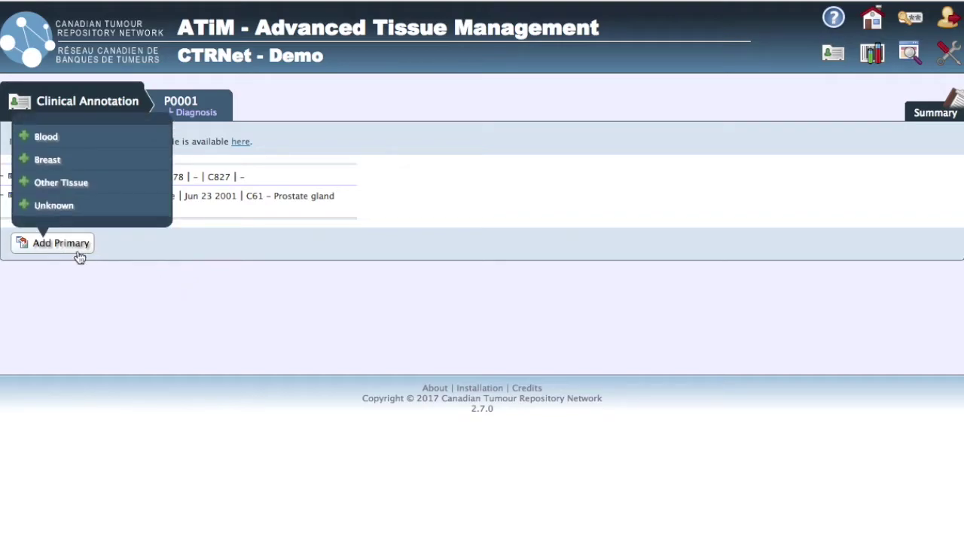
pyautogui.click(47, 160)
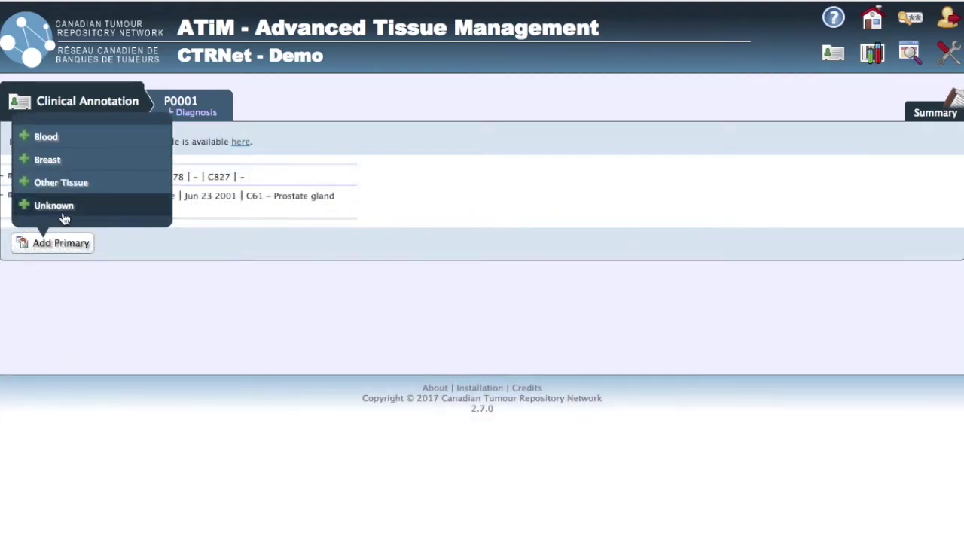
pyautogui.click(64, 214)
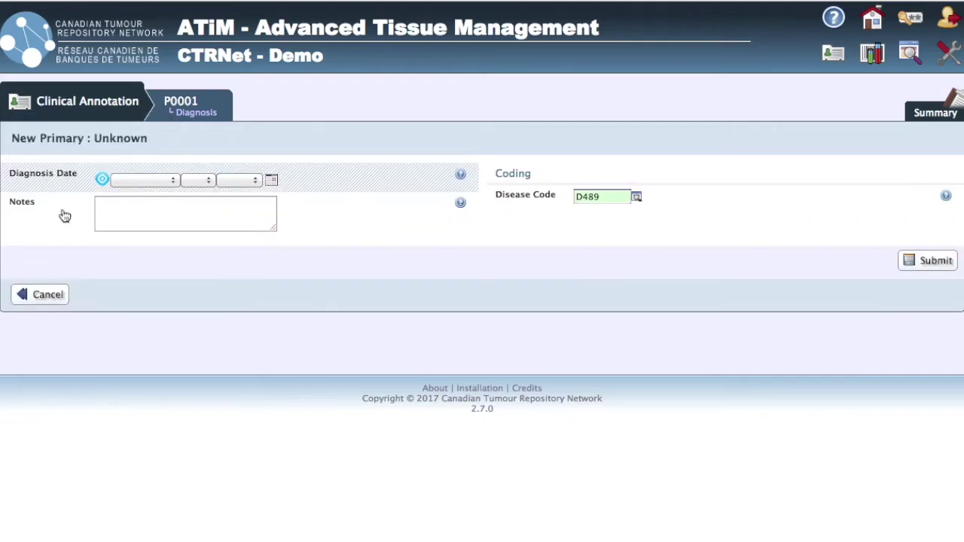
pyautogui.click(35, 300)
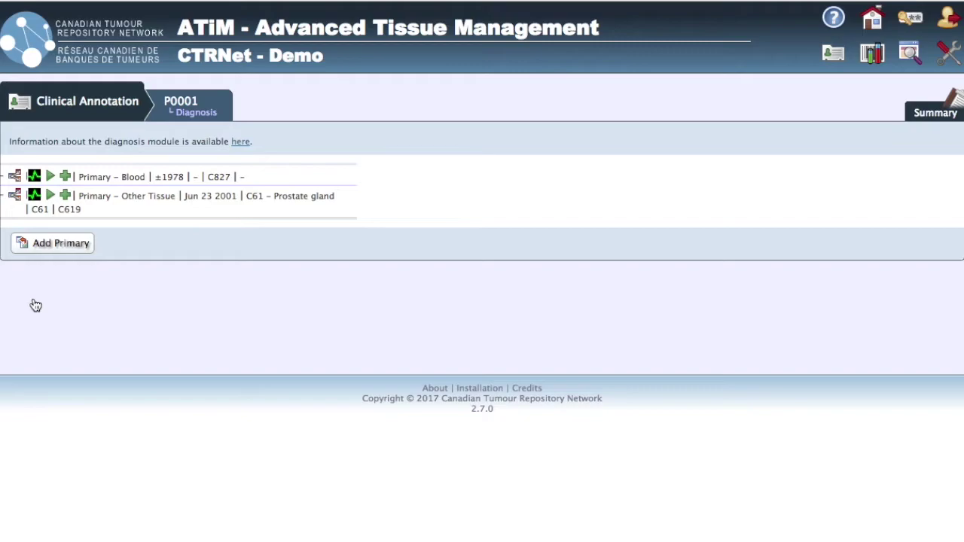
# Expand the Primary – Other Tissue and Secondary (Distant) diagnoses, and view the details of both and of the Remission entry
pyautogui.click(53, 243)
pyautogui.click(34, 195)
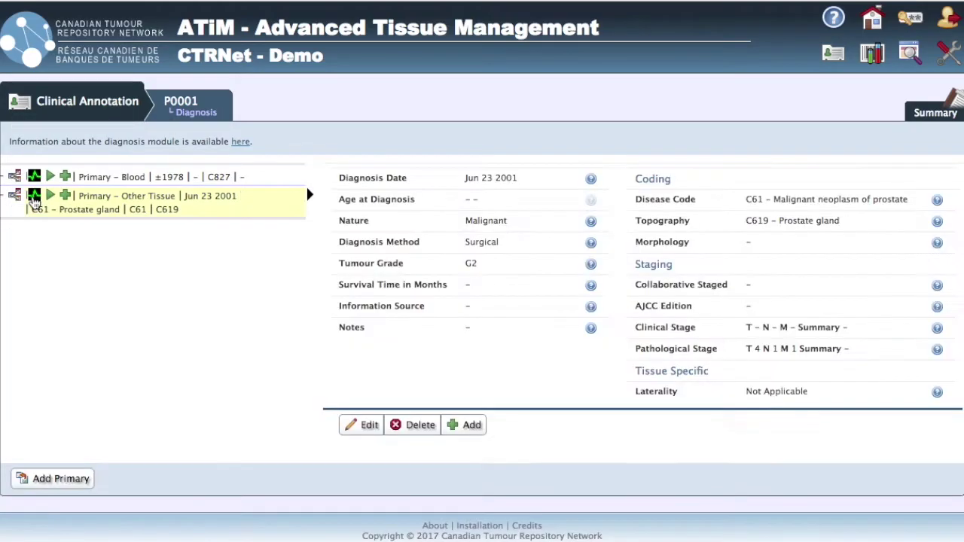
pyautogui.click(16, 196)
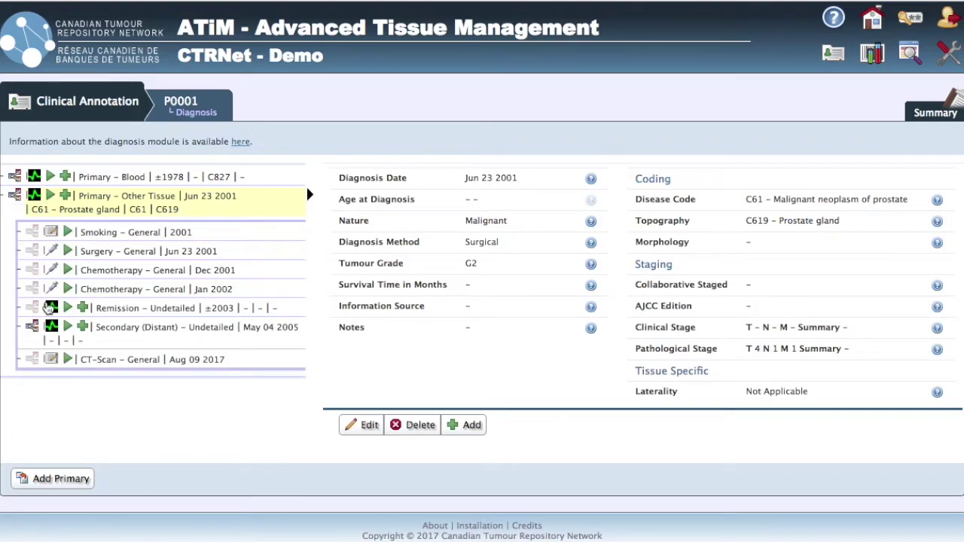
pyautogui.click(51, 327)
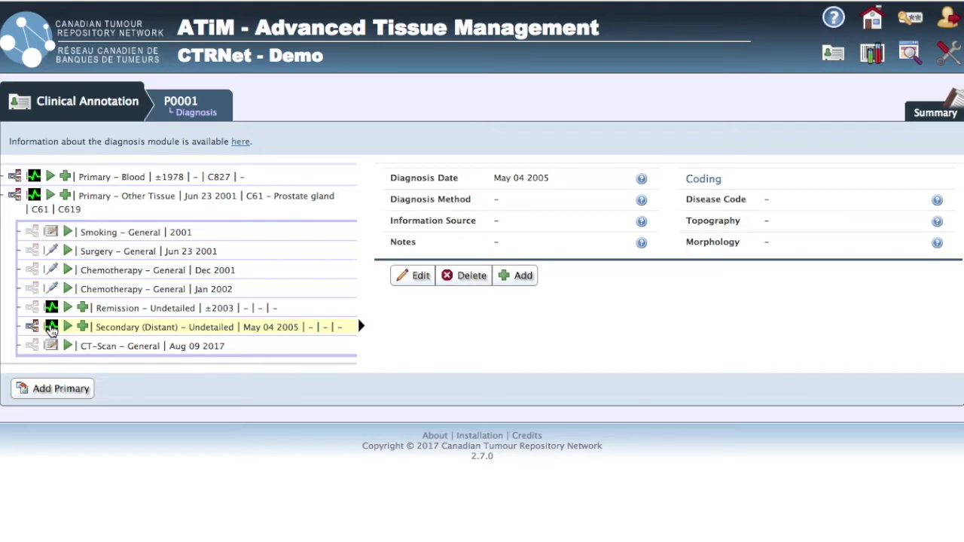
pyautogui.click(31, 326)
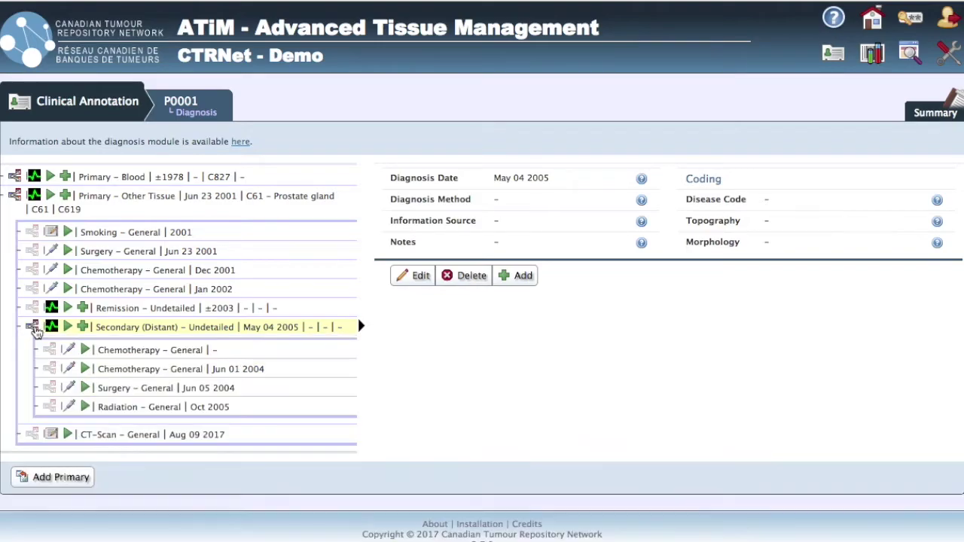
pyautogui.click(50, 310)
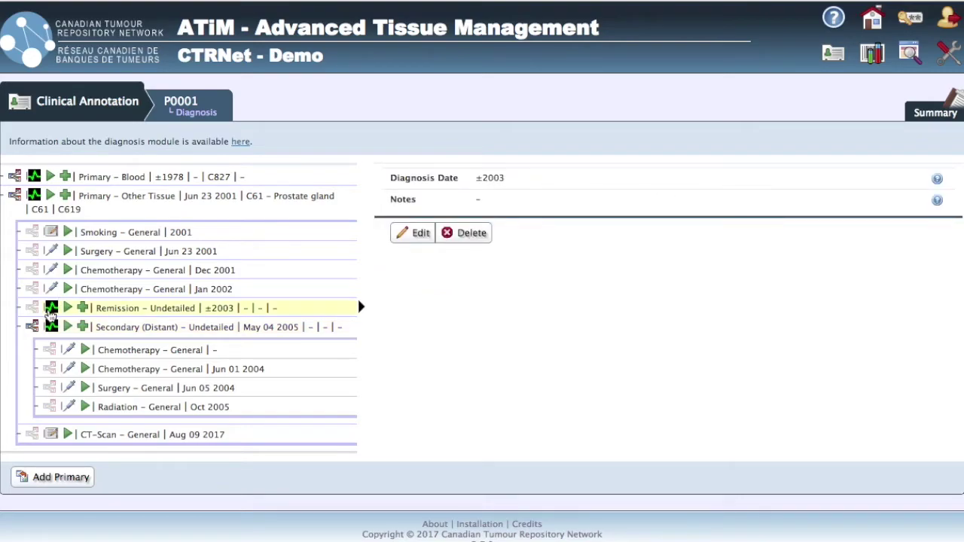
# View the details of the two chemotherapy entries under the Secondary (Distant) diagnosis and of the CT-Scan entry
pyautogui.click(69, 352)
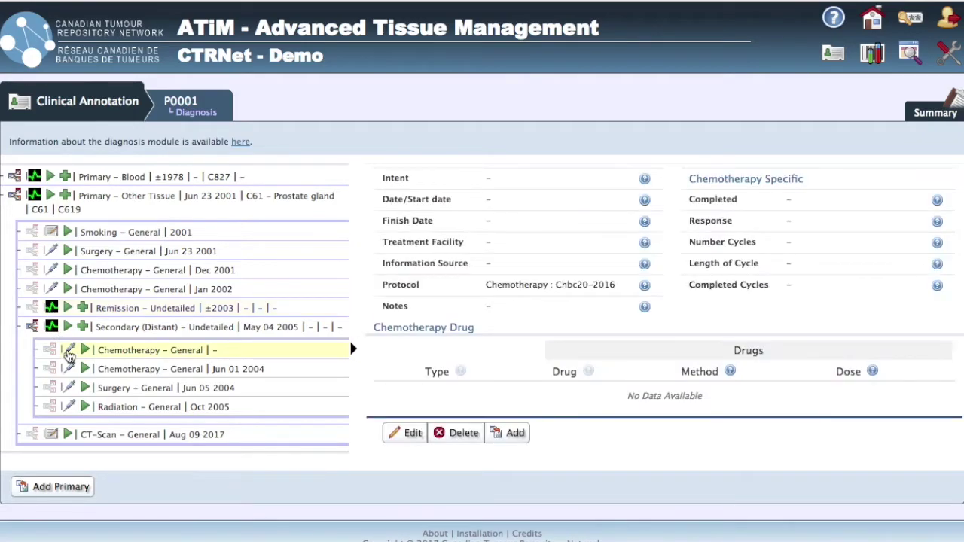
pyautogui.click(73, 369)
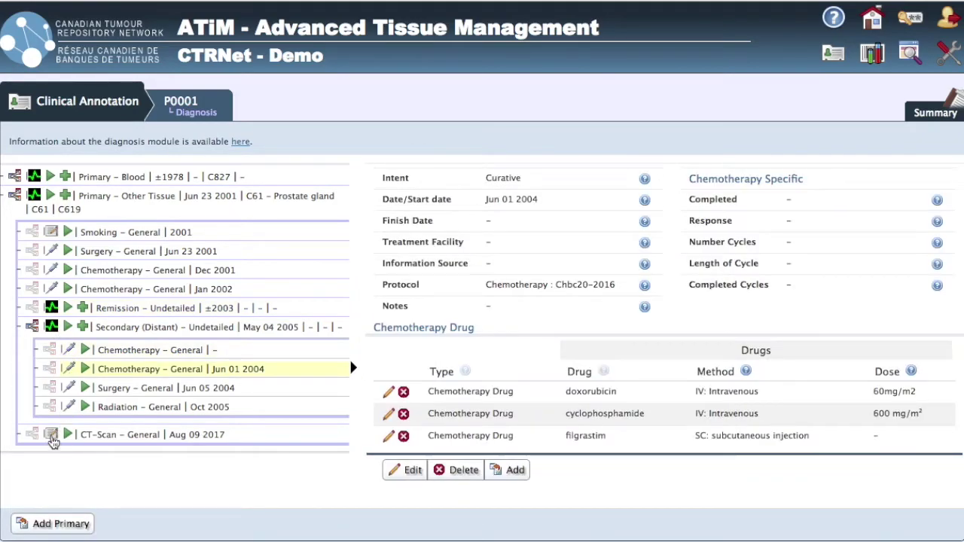
pyautogui.click(51, 438)
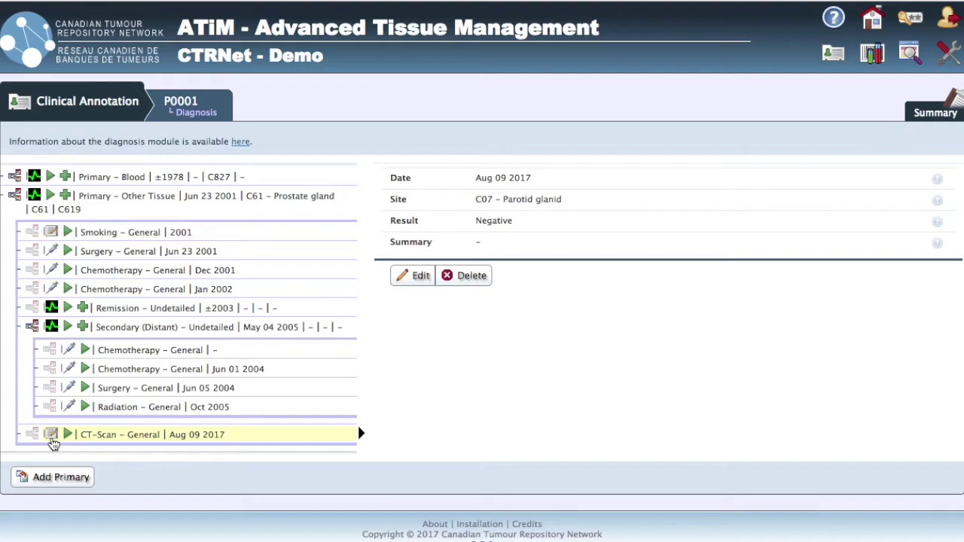
# Open the participant's chronology and view the details of the Jun 23 2001 collection, diagnosis and surgery events
pyautogui.moveTo(195, 105)
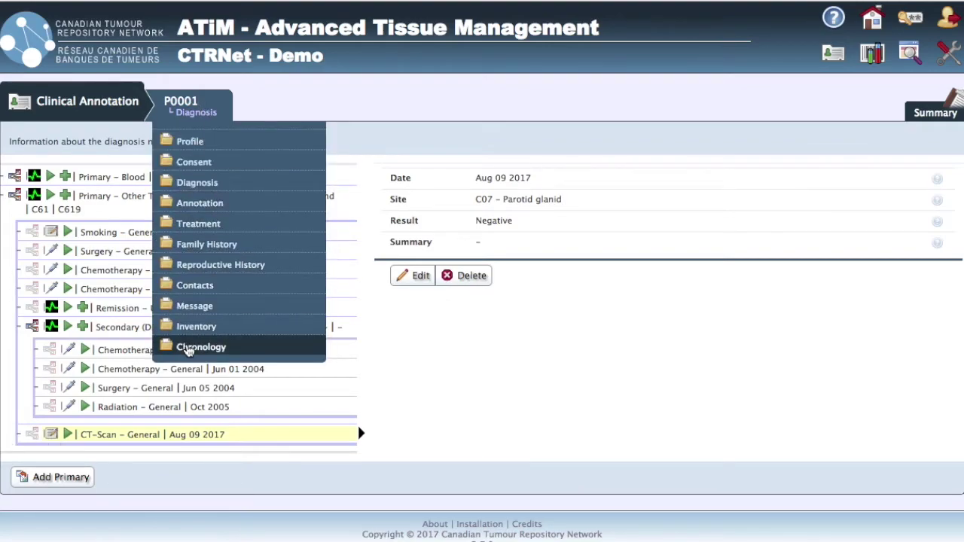
pyautogui.click(188, 348)
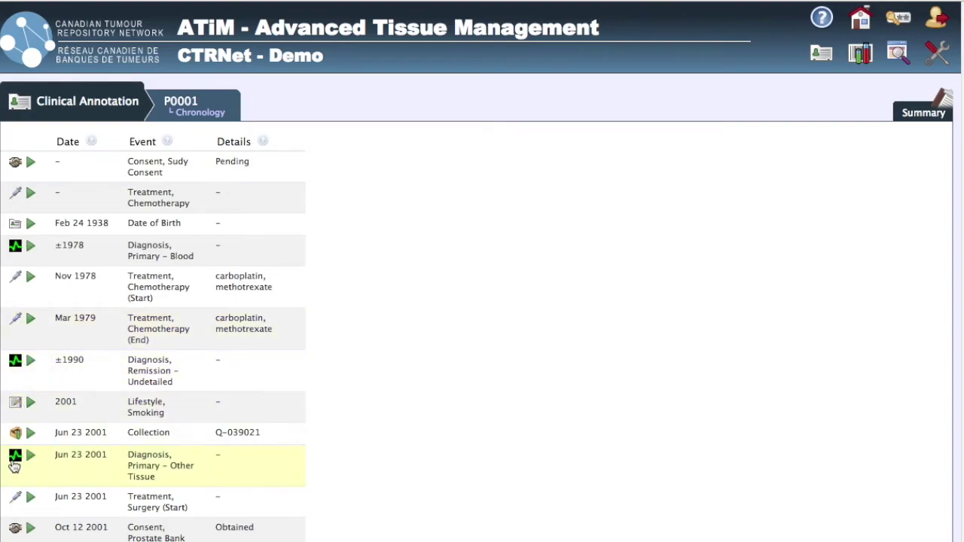
pyautogui.click(16, 436)
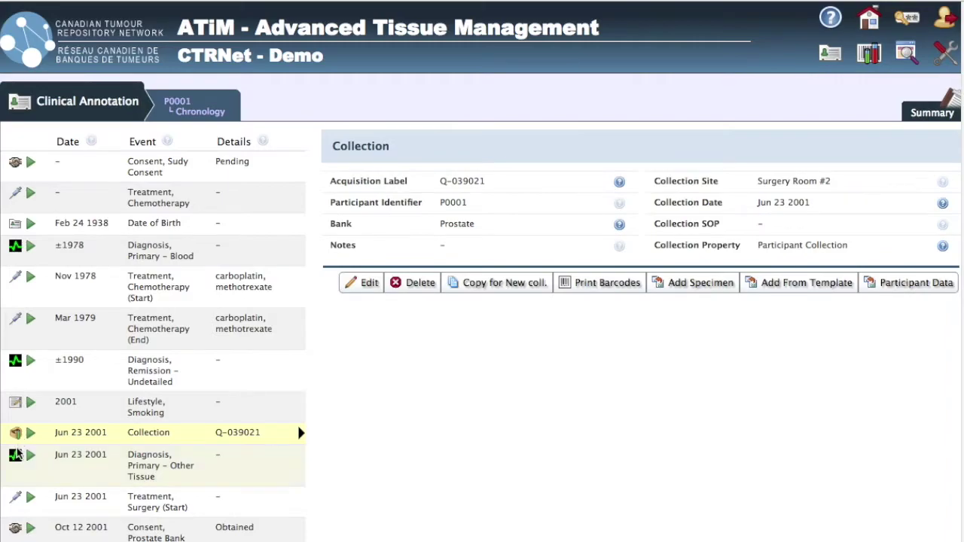
pyautogui.click(16, 459)
pyautogui.click(14, 499)
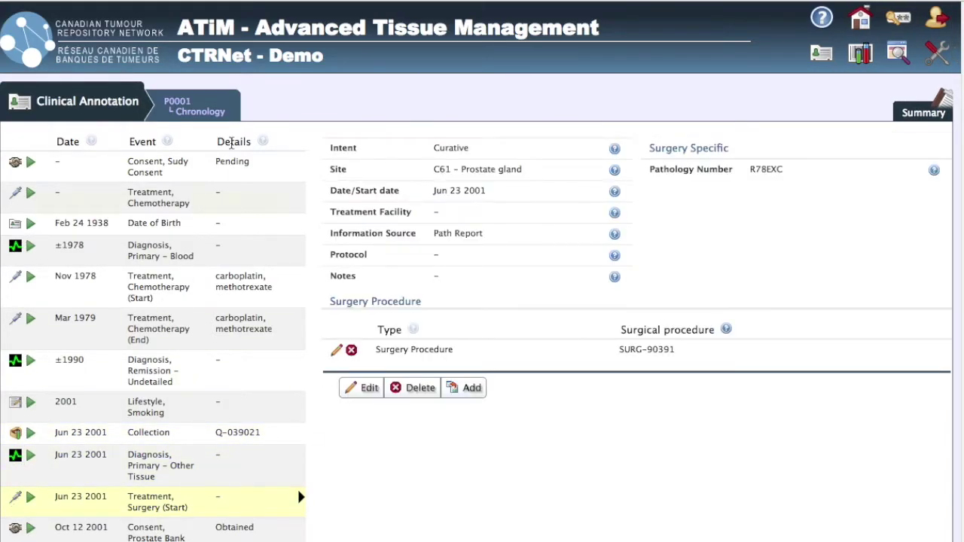
# Return to the participant's profile and open the participant's inventory of linked collections
pyautogui.moveTo(212, 95)
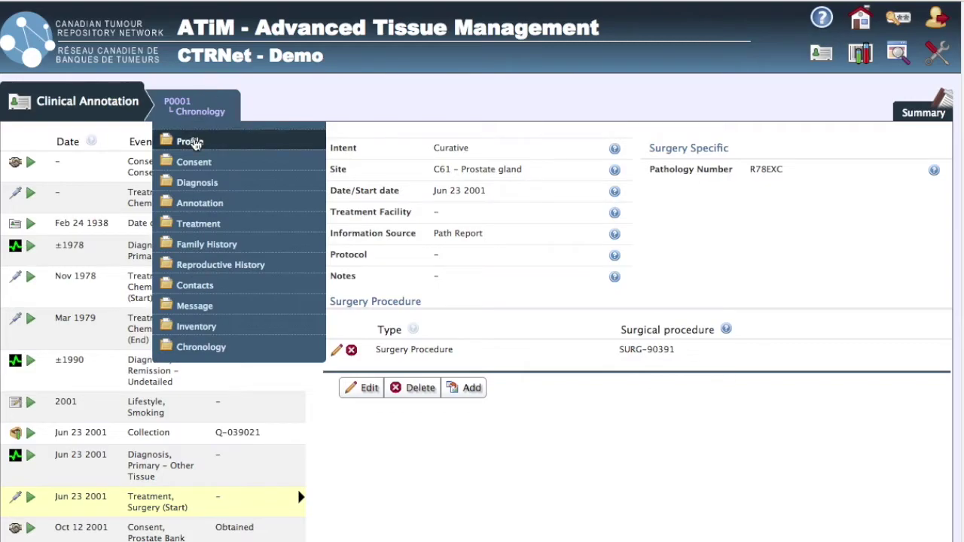
pyautogui.click(190, 142)
pyautogui.moveTo(196, 102)
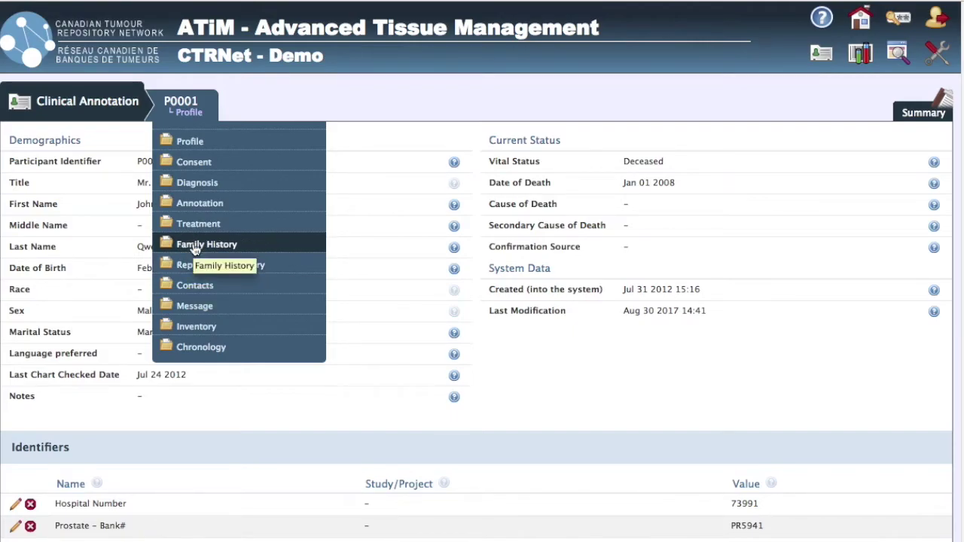
pyautogui.click(186, 327)
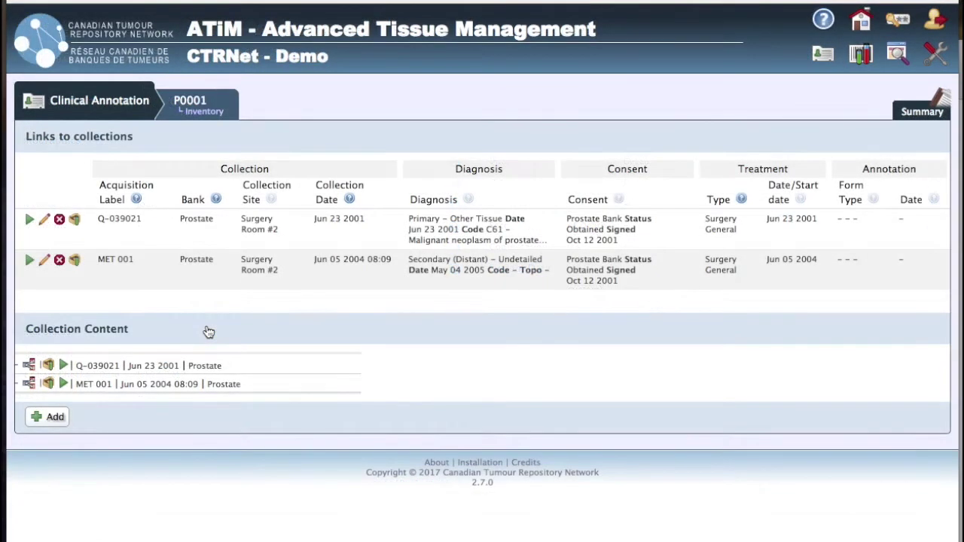
# Start linking a new collection to the participant and choose the Prostate Bank consent for it
pyautogui.click(48, 417)
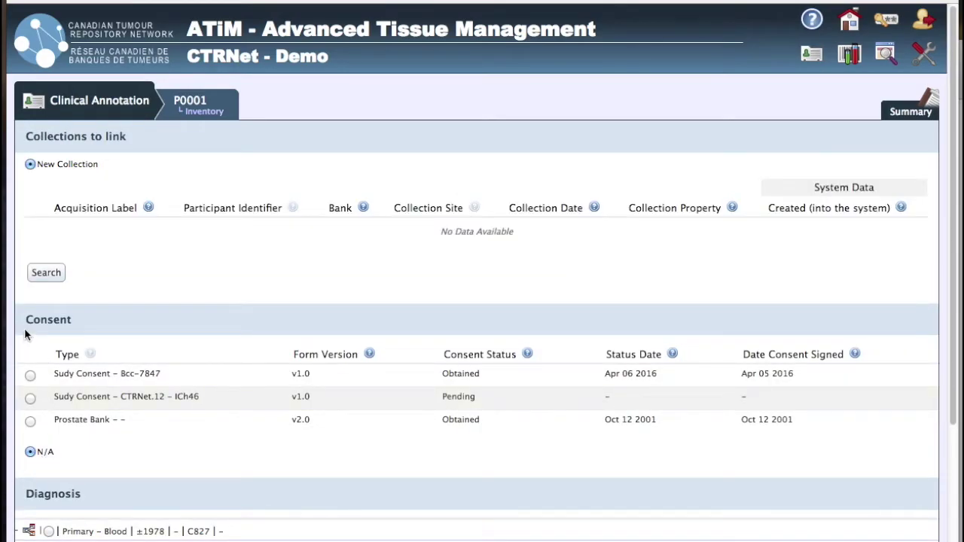
pyautogui.moveTo(37, 161); pyautogui.dragTo(131, 166)
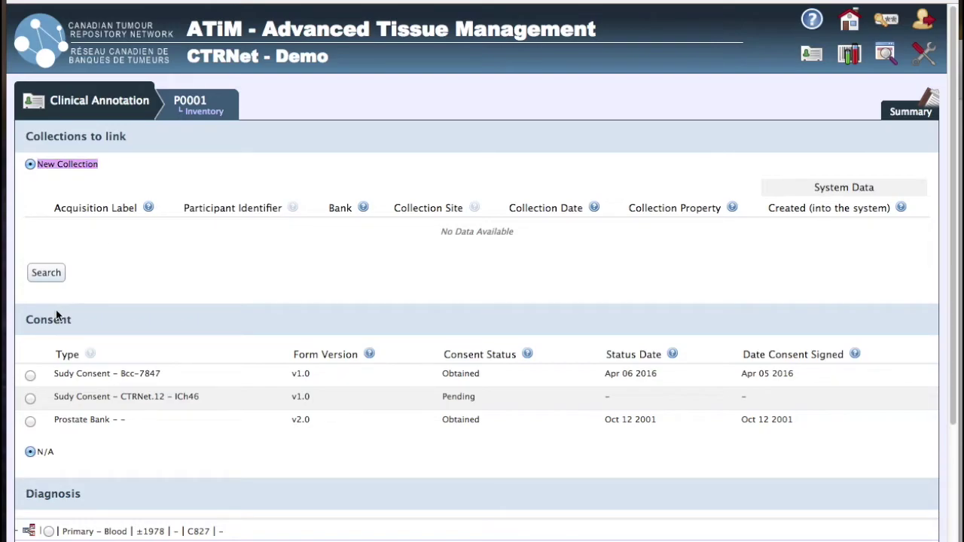
pyautogui.click(30, 421)
# Choose the Secondary (Distant) diagnosis of May 04 2005 and the Jun 05 2004 surgery for the collection link
pyautogui.scroll(-5, 28, 426)
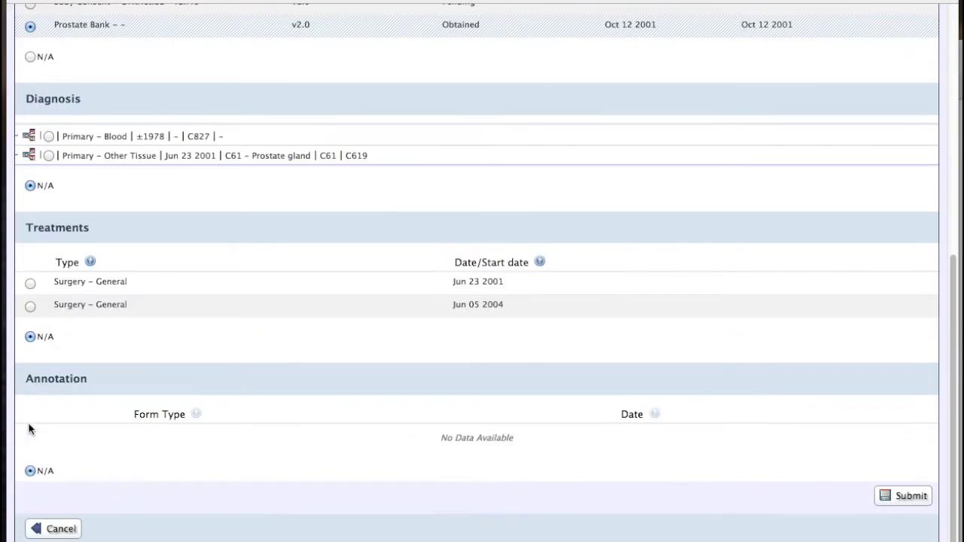
pyautogui.click(41, 155)
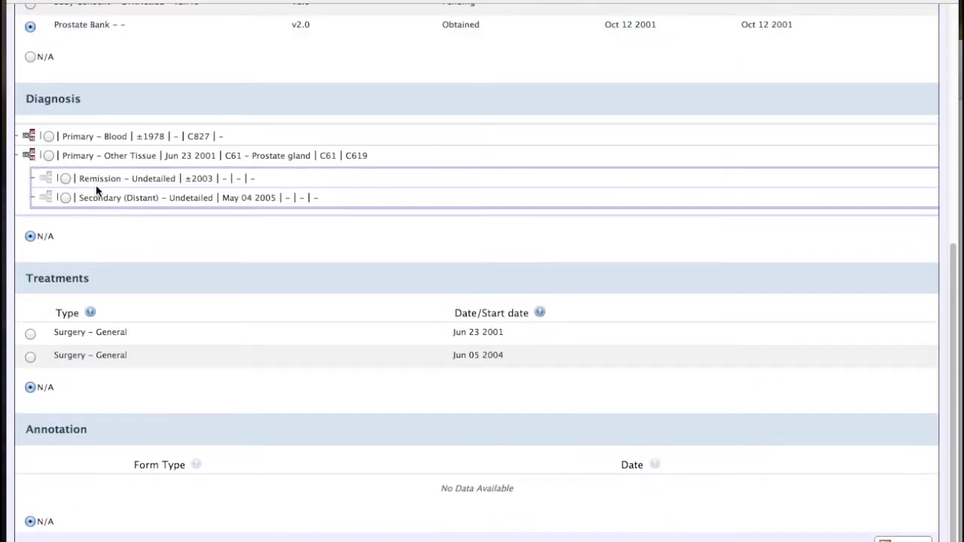
pyautogui.moveTo(221, 193); pyautogui.dragTo(316, 202)
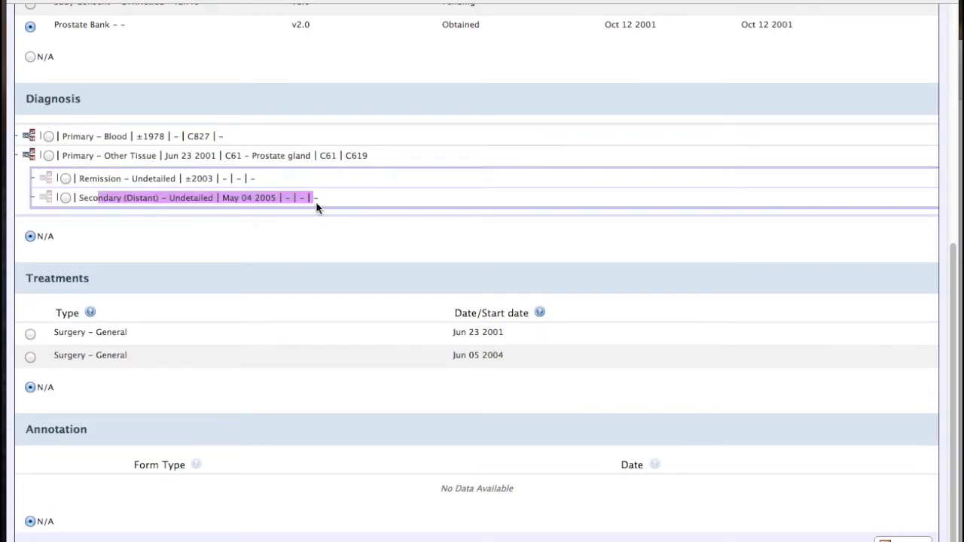
pyautogui.click(63, 198)
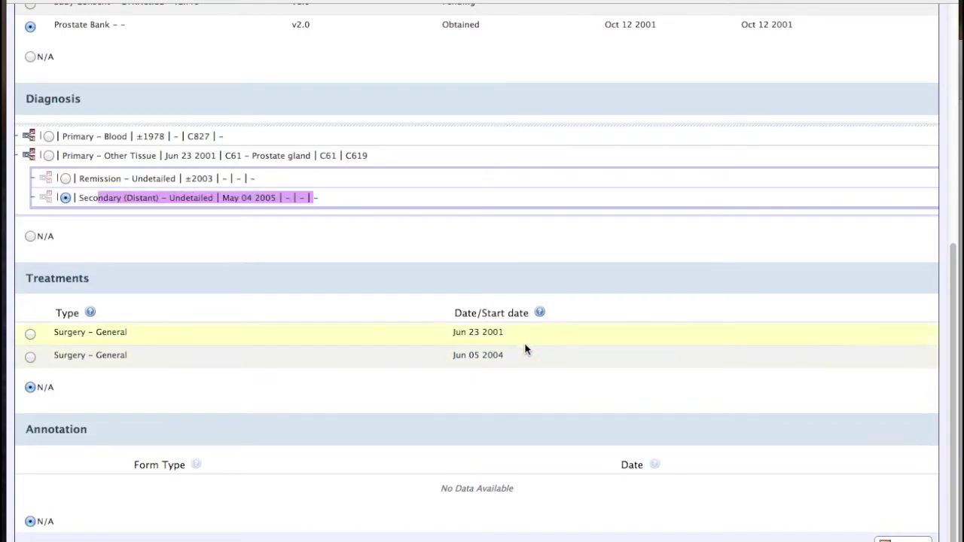
pyautogui.moveTo(519, 352); pyautogui.dragTo(449, 362)
pyautogui.click(30, 357)
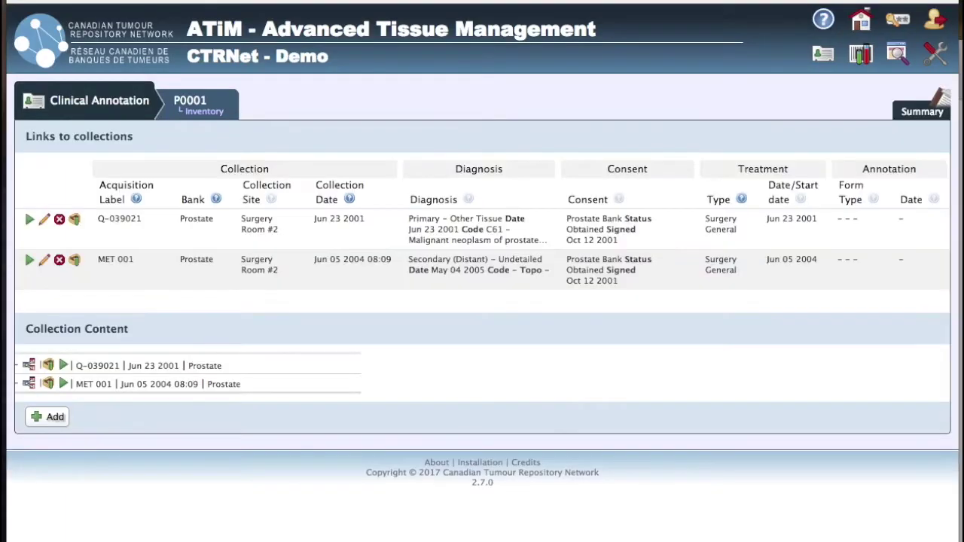
# Open the details of collection MET 001 and review its tissue and blood samples
pyautogui.moveTo(72, 384); pyautogui.dragTo(250, 380)
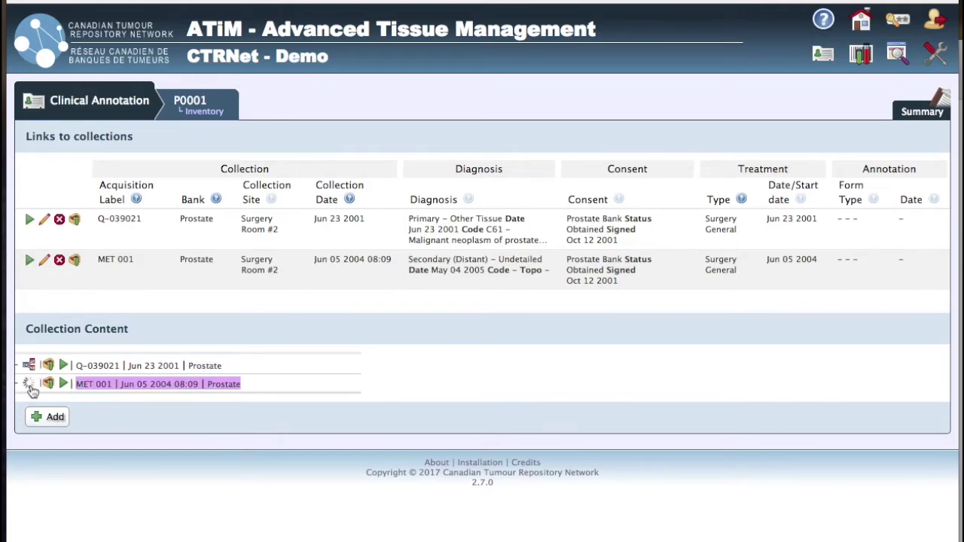
pyautogui.click(28, 384)
pyautogui.click(64, 384)
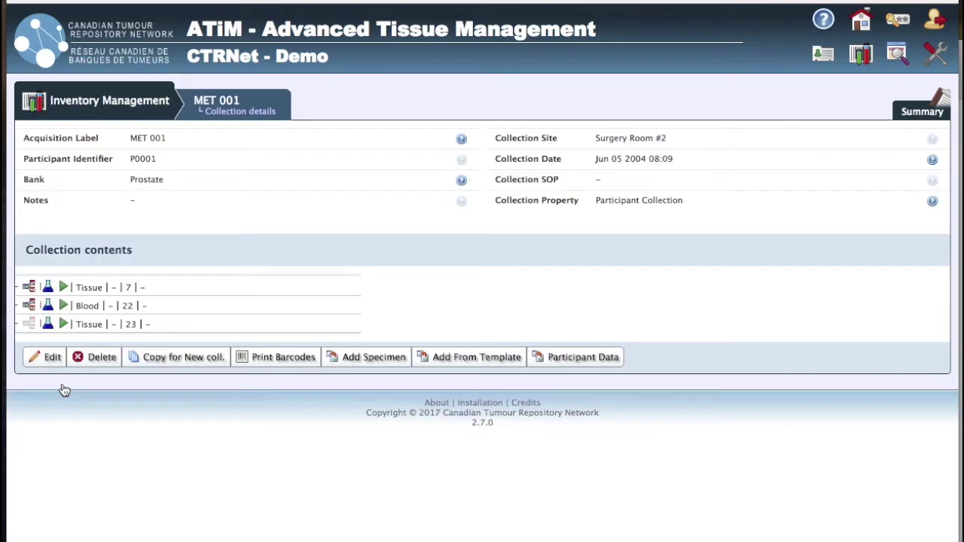
pyautogui.moveTo(81, 289); pyautogui.dragTo(125, 288)
pyautogui.moveTo(82, 324); pyautogui.dragTo(147, 308)
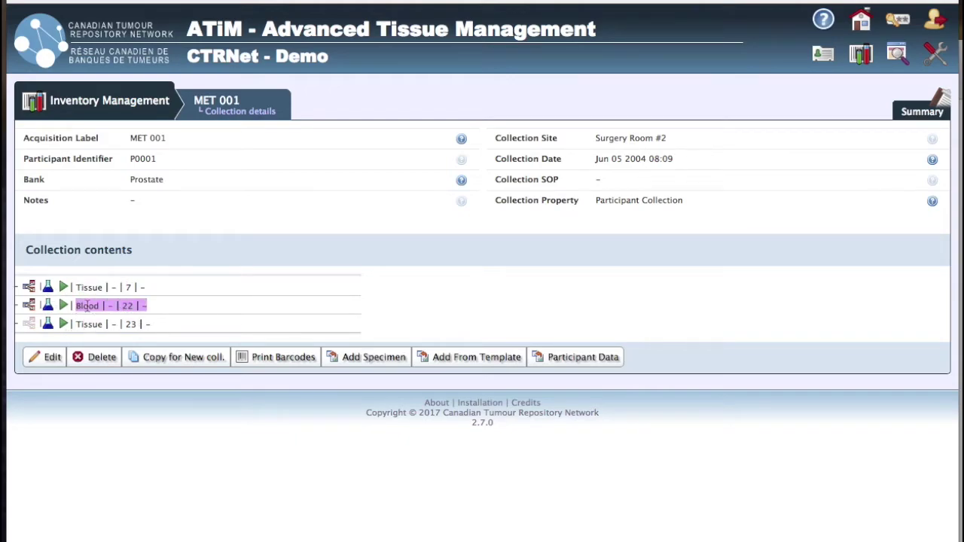
# View the first tissue sample's reception date, expand it, and check its DNA derivative's creation date and site
pyautogui.click(63, 287)
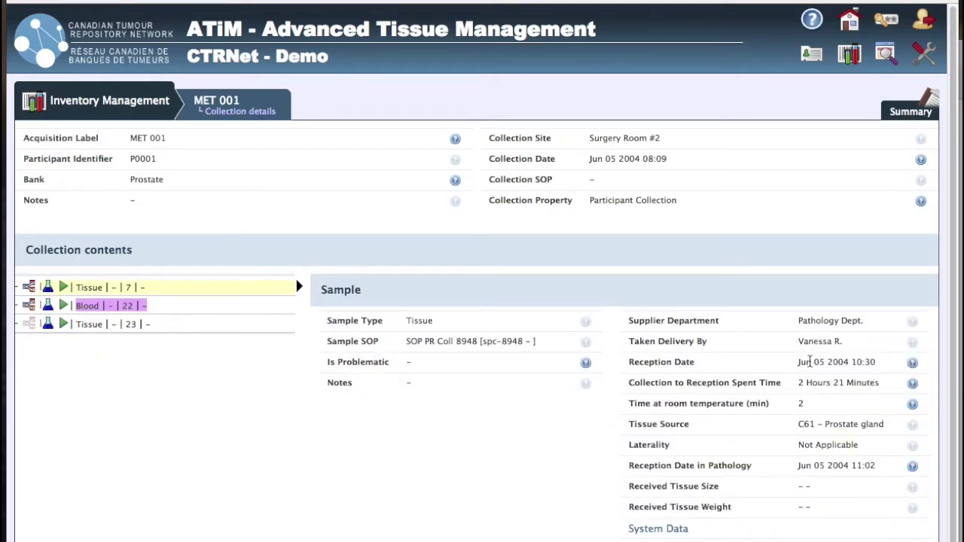
pyautogui.tripleClick(810, 361)
pyautogui.click(29, 286)
pyautogui.click(63, 467)
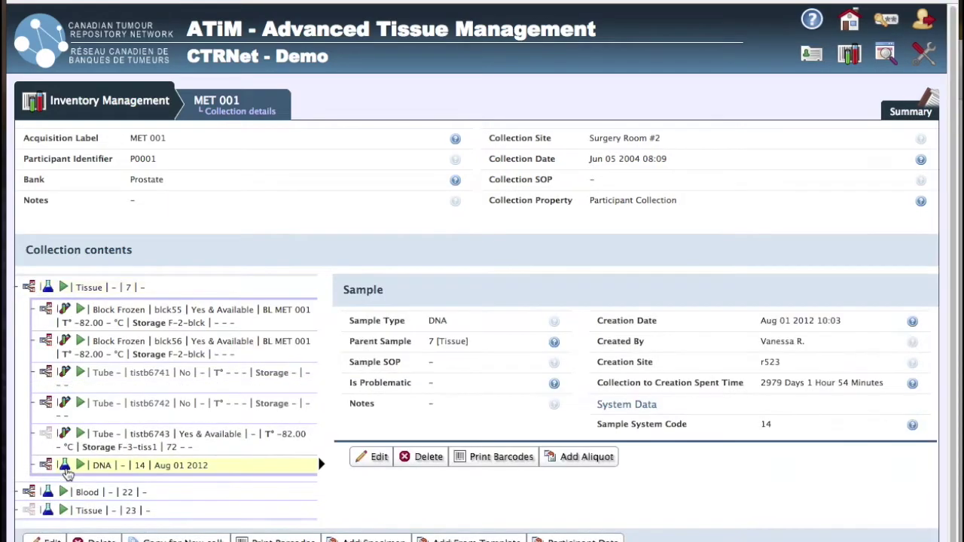
pyautogui.moveTo(741, 323); pyautogui.dragTo(887, 324)
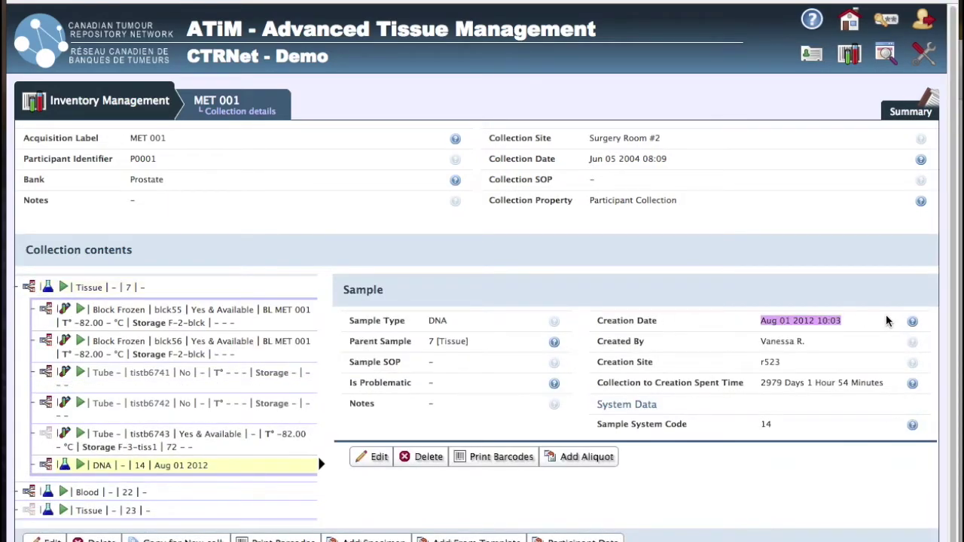
pyautogui.moveTo(758, 369); pyautogui.dragTo(791, 368)
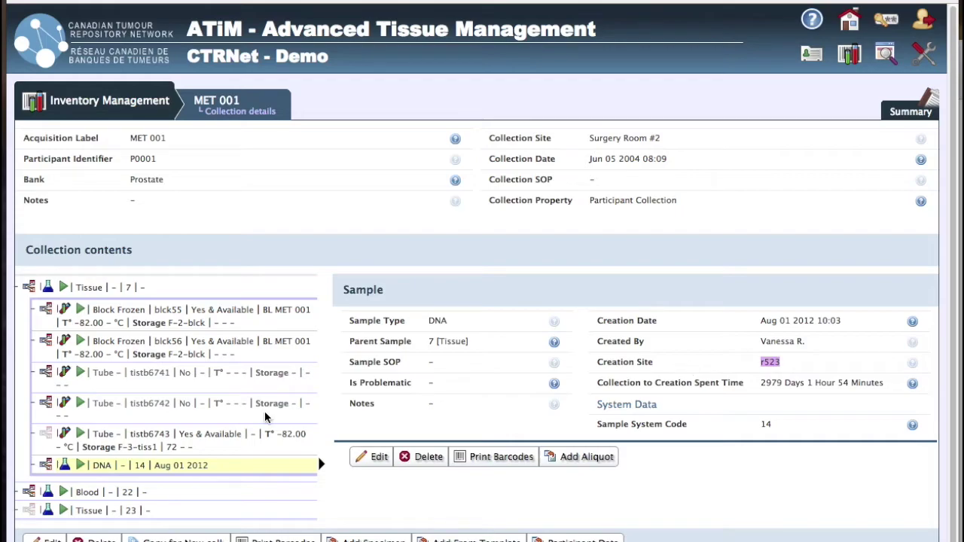
# Expand the DNA sample and examine tube MET001.d1's barcode, stock status, storage position and storage temperature
pyautogui.click(45, 464)
pyautogui.click(81, 491)
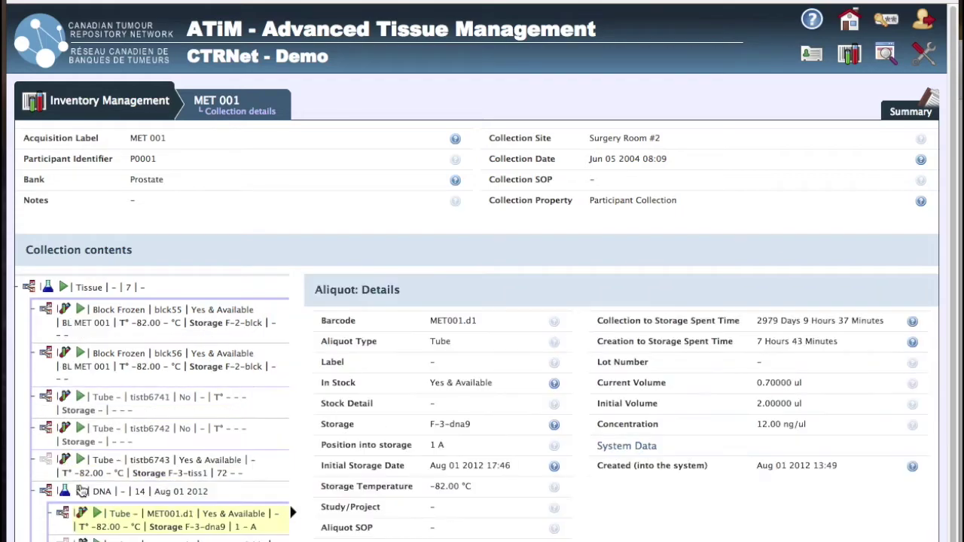
pyautogui.moveTo(315, 322); pyautogui.dragTo(496, 324)
pyautogui.moveTo(314, 381); pyautogui.dragTo(502, 389)
pyautogui.moveTo(318, 422); pyautogui.dragTo(461, 456)
pyautogui.moveTo(493, 487); pyautogui.dragTo(317, 490)
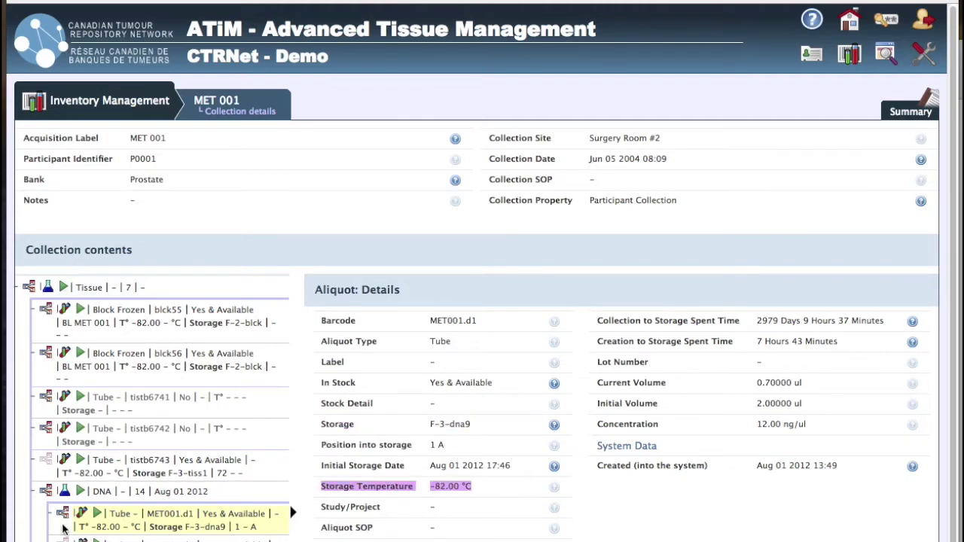
# Review tube MET001.d1's room-temperature QC duration and quality control score, and the PR-84783 path review of slide sl-tma1
pyautogui.click(118, 517)
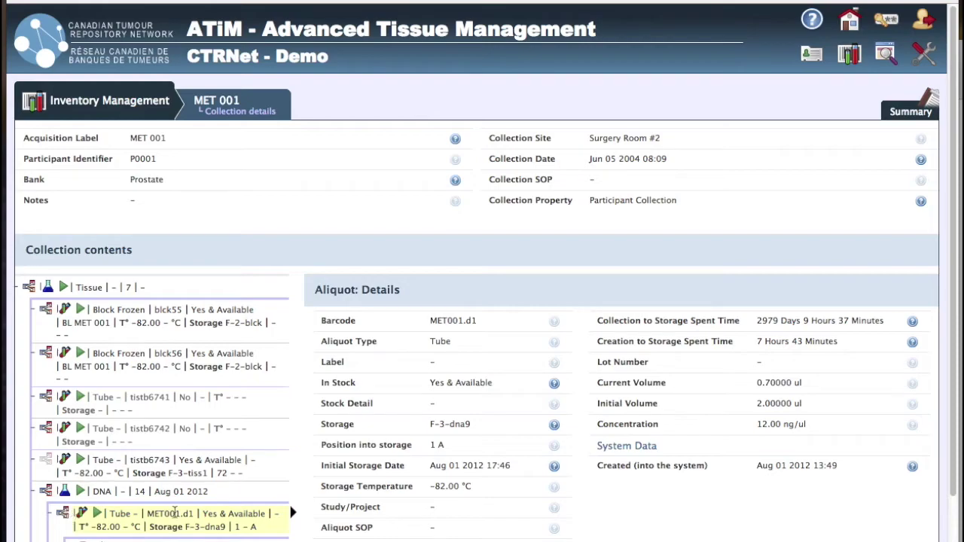
pyautogui.scroll(-3, 174, 513)
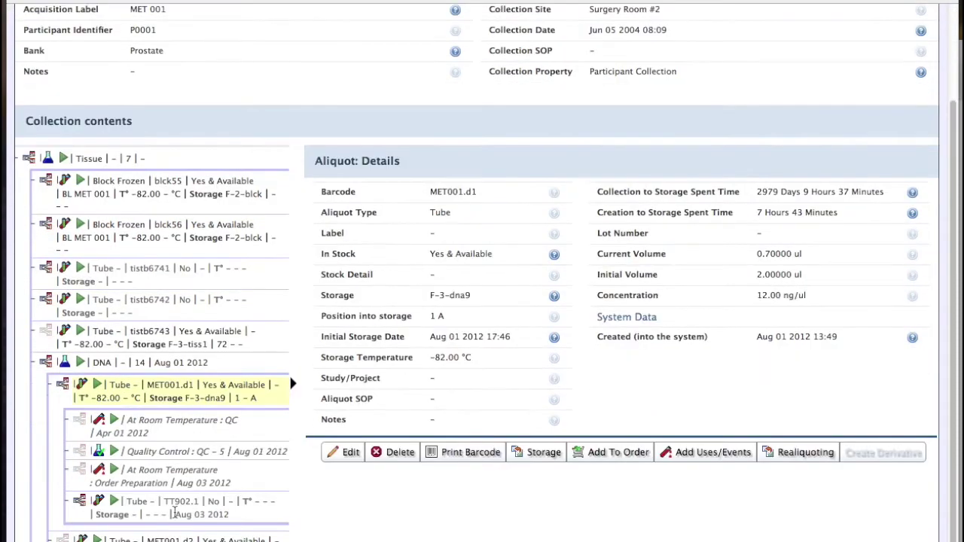
pyautogui.click(101, 421)
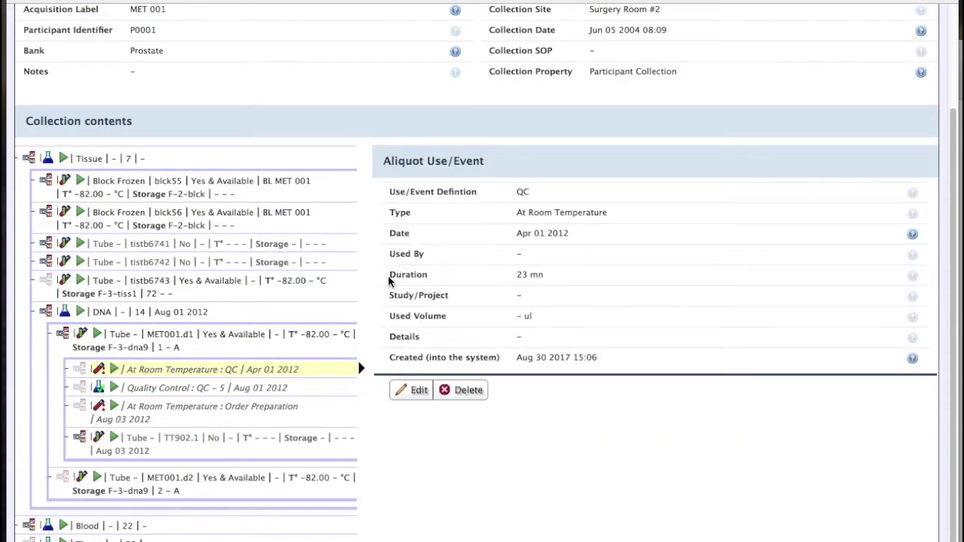
pyautogui.moveTo(390, 281); pyautogui.dragTo(585, 279)
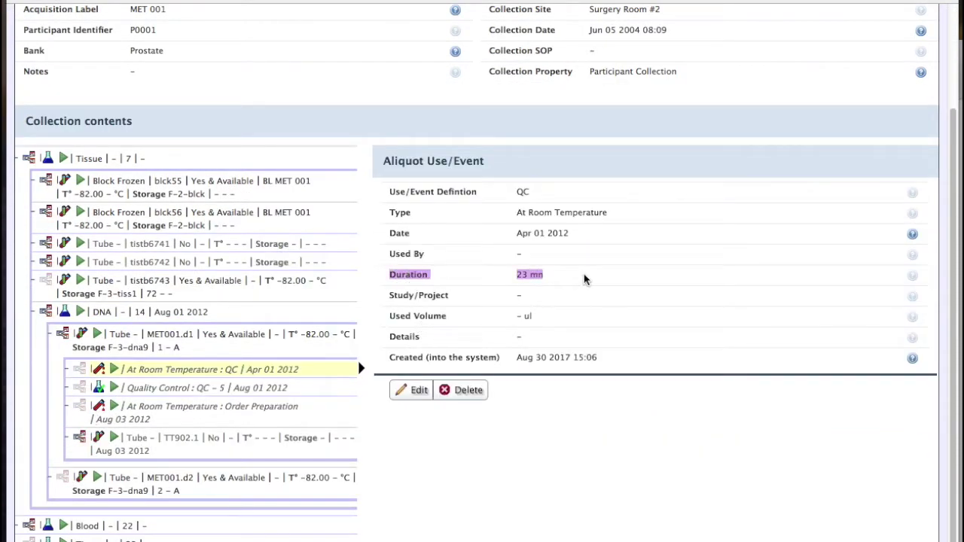
pyautogui.click(102, 388)
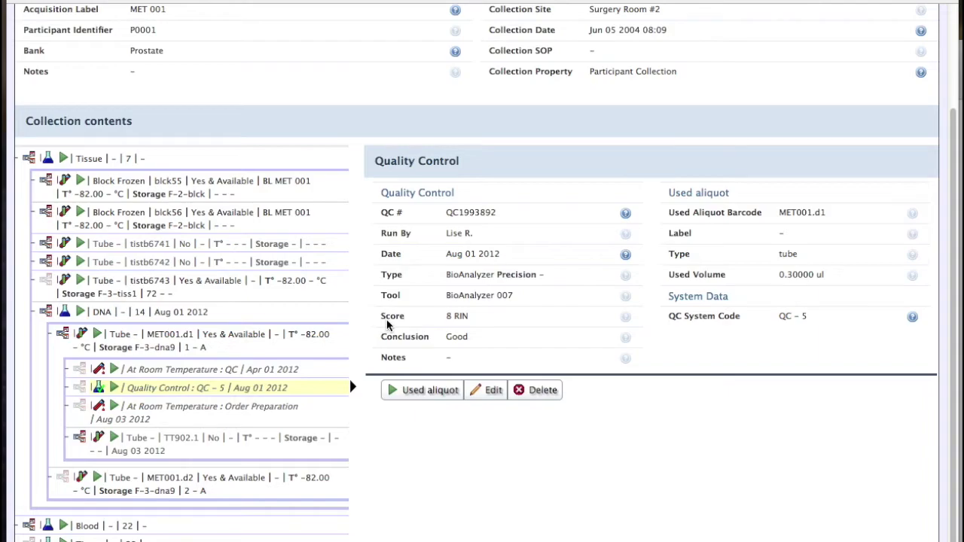
pyautogui.moveTo(441, 316); pyautogui.dragTo(483, 319)
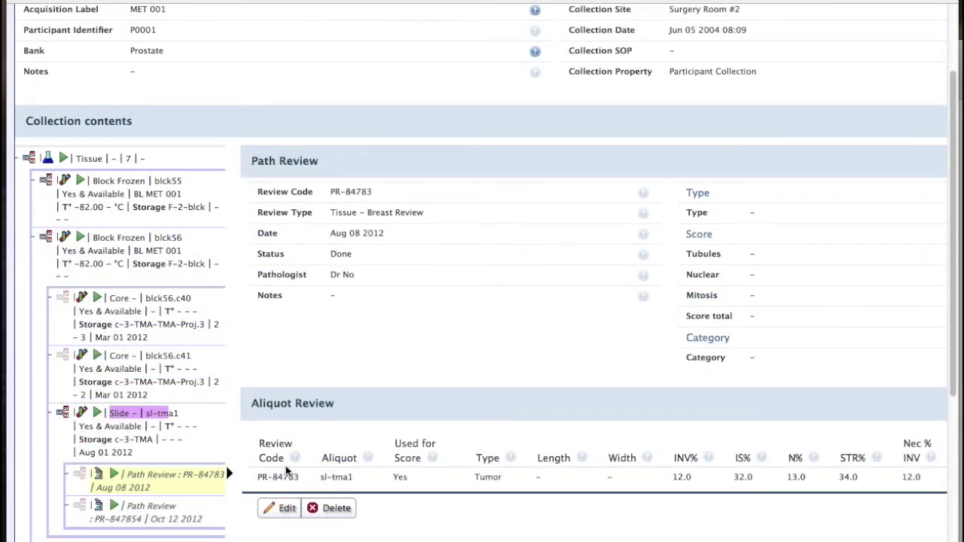
pyautogui.moveTo(474, 477); pyautogui.dragTo(503, 476)
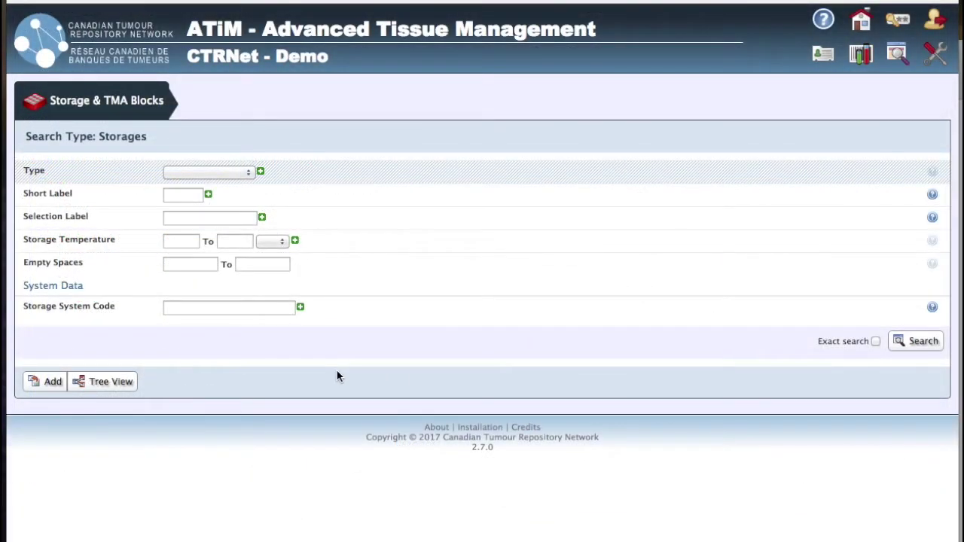
# Search the storages by type, and open the storage tree view
pyautogui.click(218, 172)
pyautogui.click(220, 184)
pyautogui.click(907, 341)
pyautogui.click(119, 514)
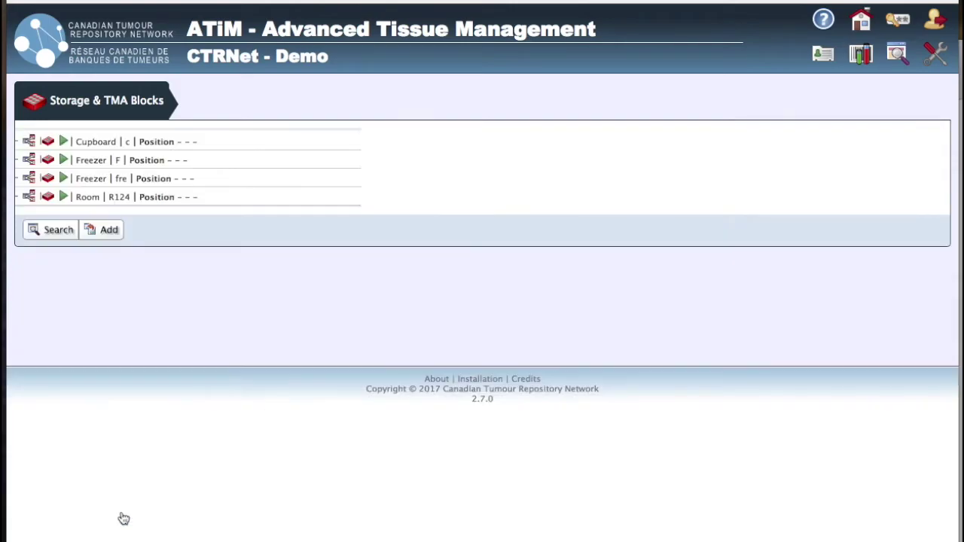
# View freezer F's details, check its storage temperature, and expand it to list its racks
pyautogui.click(51, 163)
pyautogui.moveTo(398, 301); pyautogui.dragTo(589, 305)
pyautogui.click(28, 160)
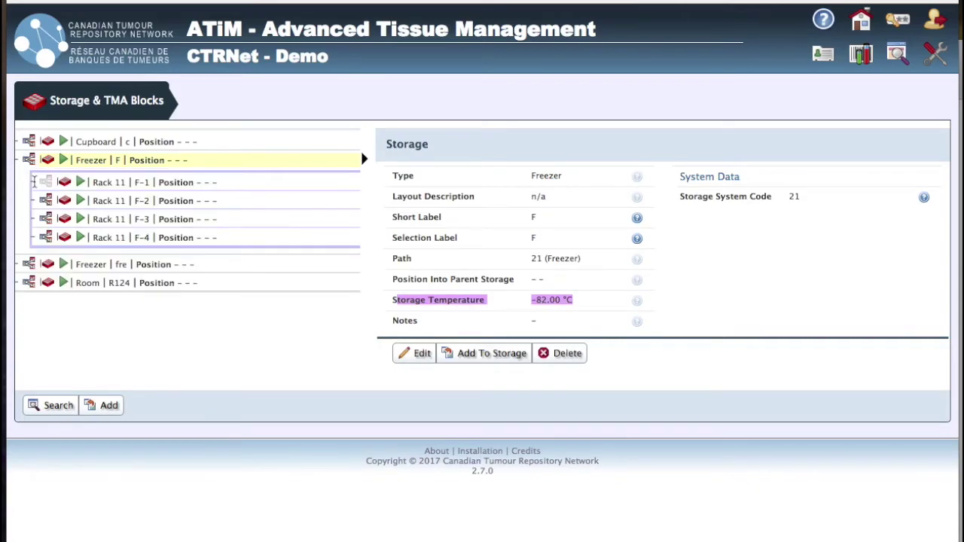
# Expand rack F-3 in the storage tree and view box F-3-dna9's type and storage temperature
pyautogui.click(45, 219)
pyautogui.click(81, 243)
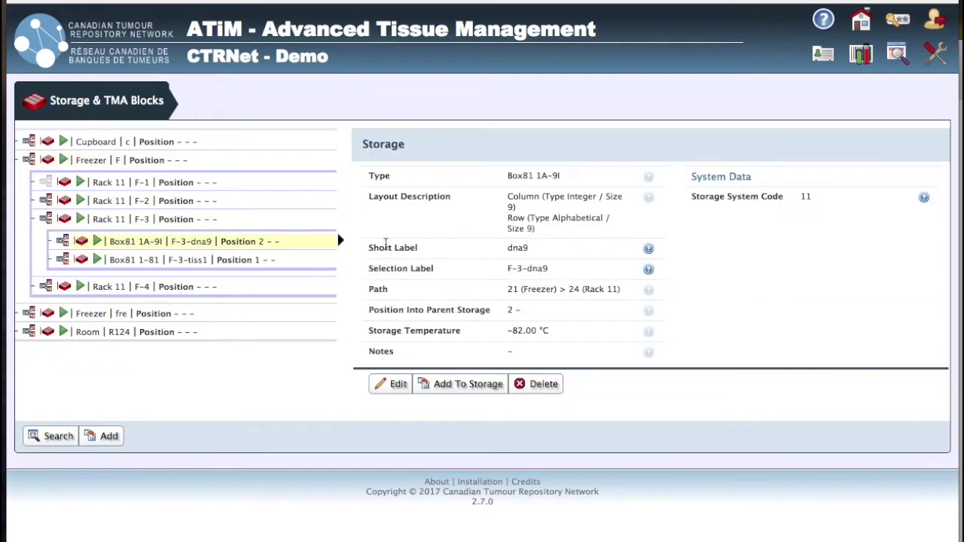
pyautogui.moveTo(508, 176); pyautogui.dragTo(640, 182)
pyautogui.moveTo(497, 331); pyautogui.dragTo(564, 336)
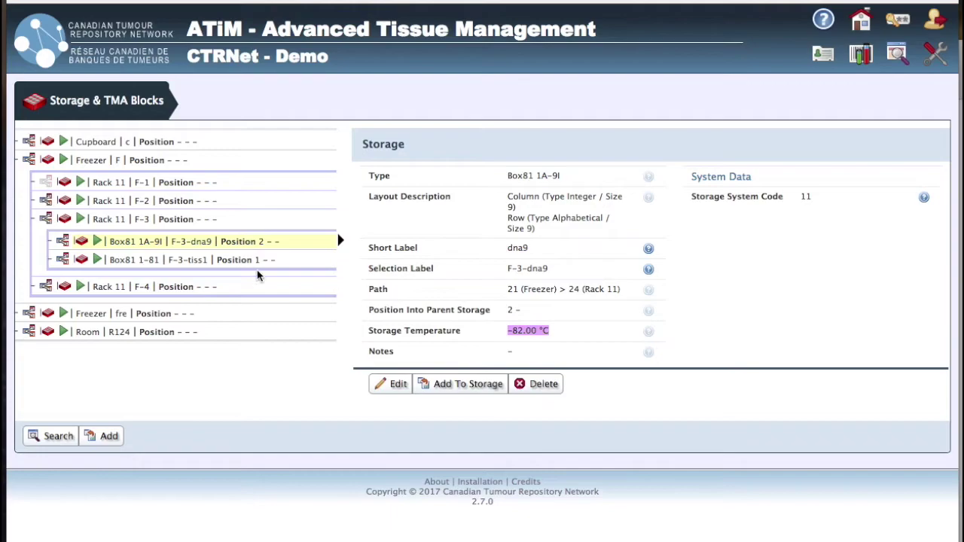
# Expand box F-3-dna9 to list its tubes, and view tube MET001.d1's aliquot details and barcode
pyautogui.click(61, 242)
pyautogui.click(98, 268)
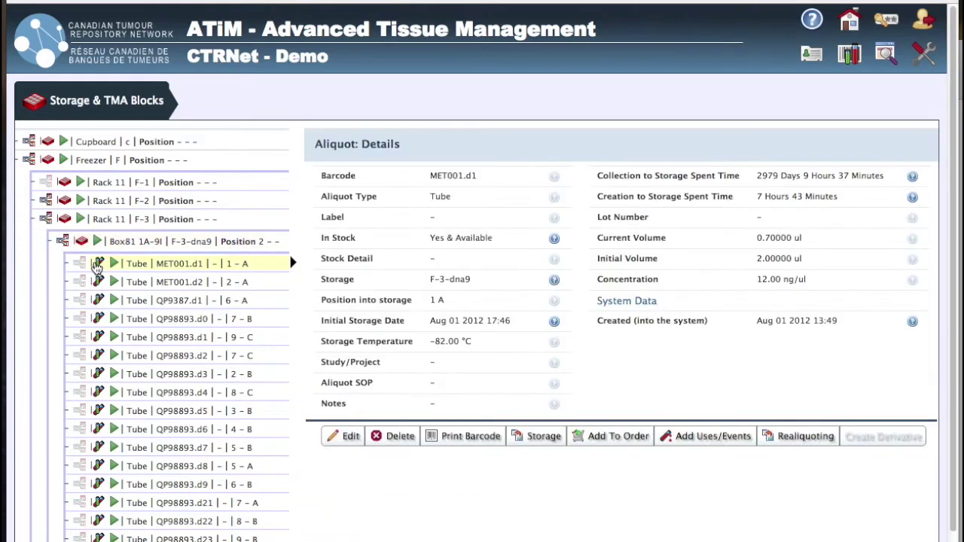
pyautogui.moveTo(320, 176); pyautogui.dragTo(491, 180)
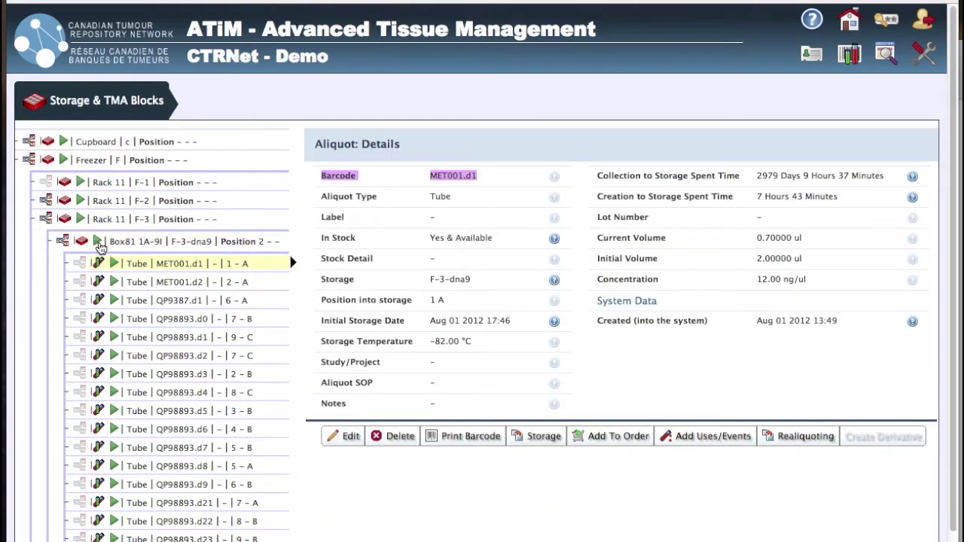
# Open the full details of box dna9 and display its content as an editable layout
pyautogui.click(98, 242)
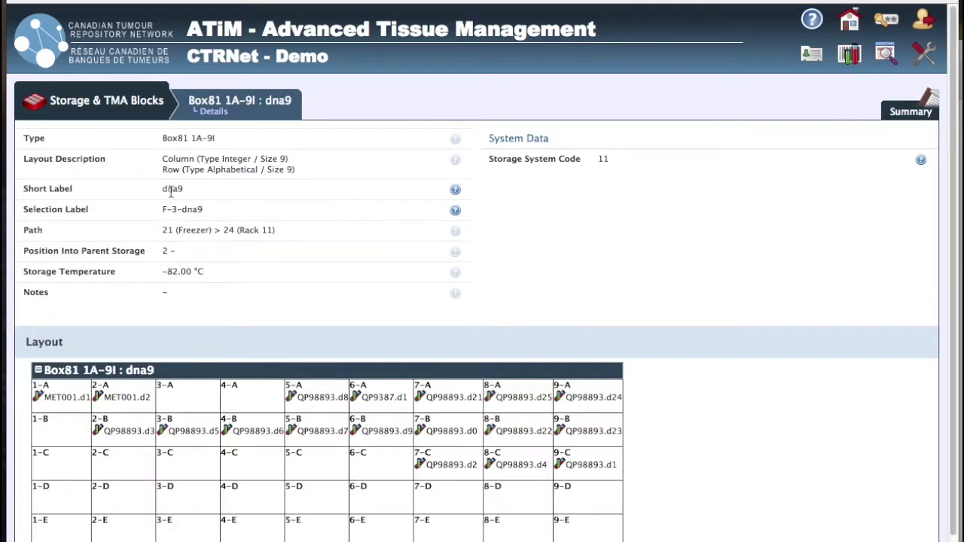
pyautogui.scroll(-2, 223, 224)
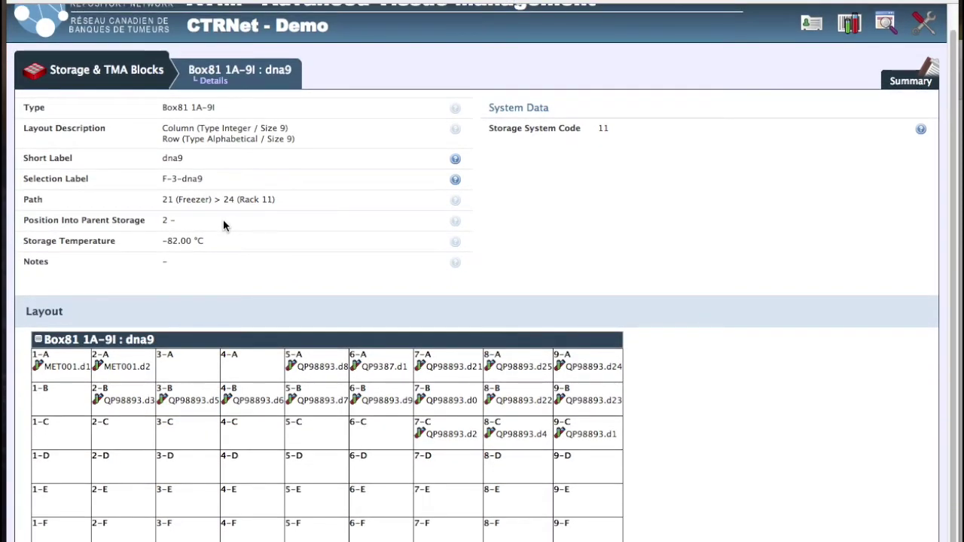
pyautogui.moveTo(224, 68)
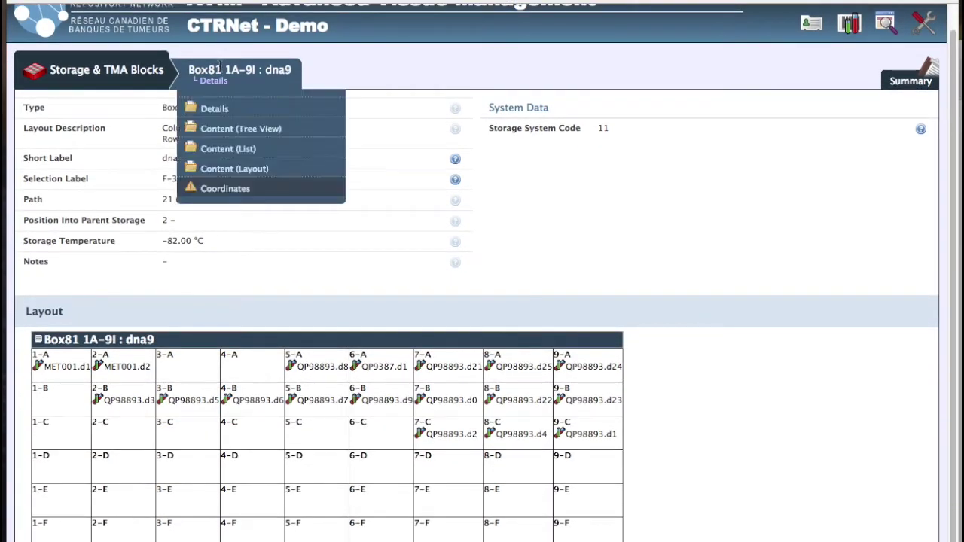
pyautogui.click(233, 170)
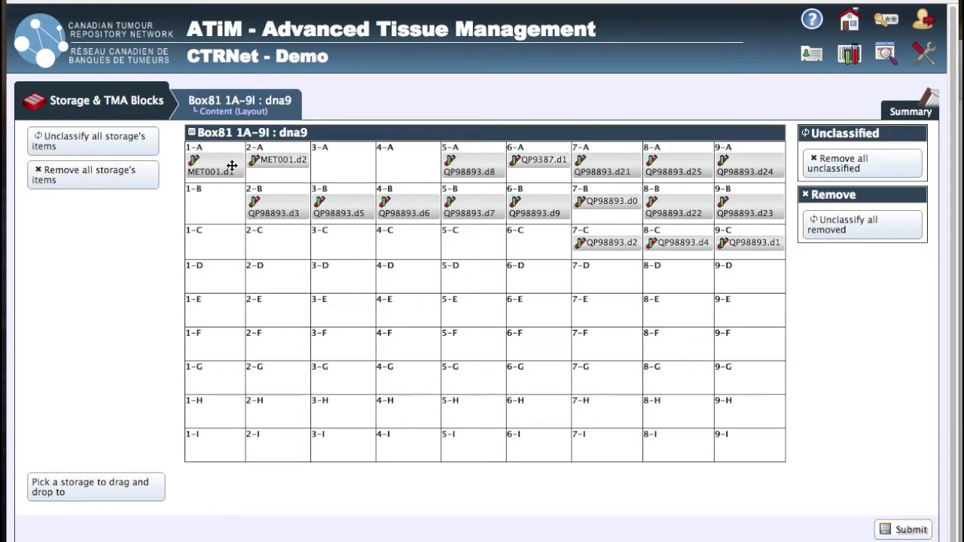
# Move tube MET001.d1 to position 1-B and MET001.d2 to 1-A, and put QP98893.d8 in the removal area
pyautogui.moveTo(232, 165); pyautogui.dragTo(224, 194)
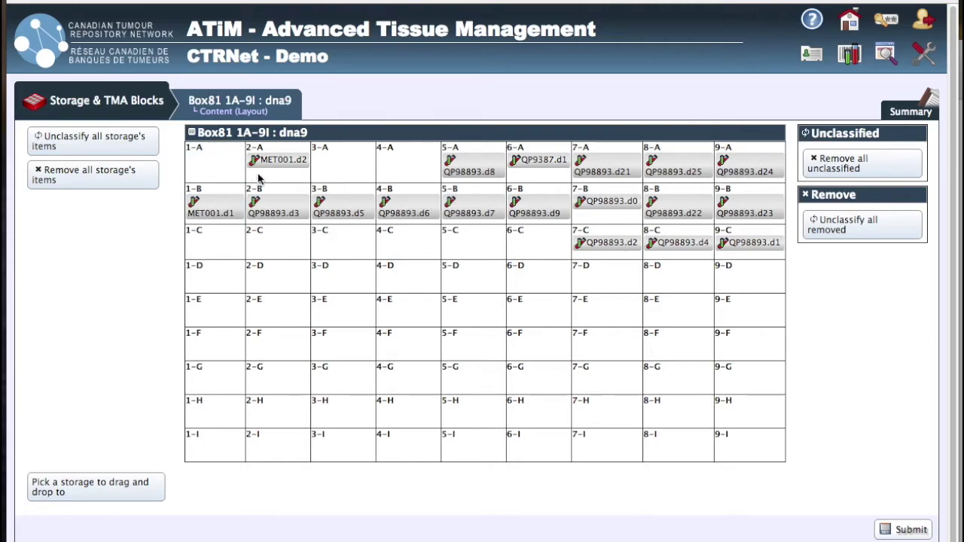
pyautogui.moveTo(268, 158); pyautogui.dragTo(197, 155)
pyautogui.moveTo(488, 160); pyautogui.dragTo(888, 205)
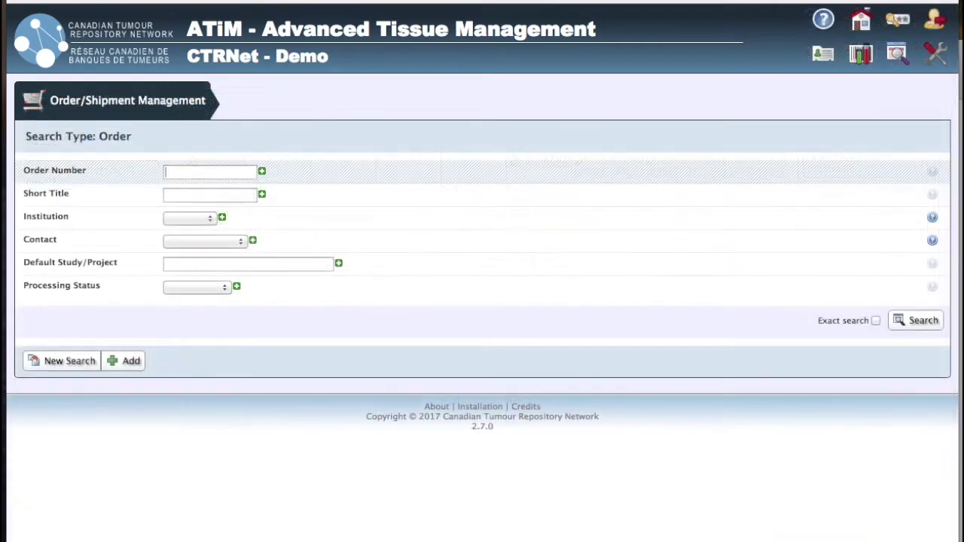
# Search the orders by order number, open the matching DNA order, and examine its number and processing status
pyautogui.write('1')
pyautogui.press('Return')
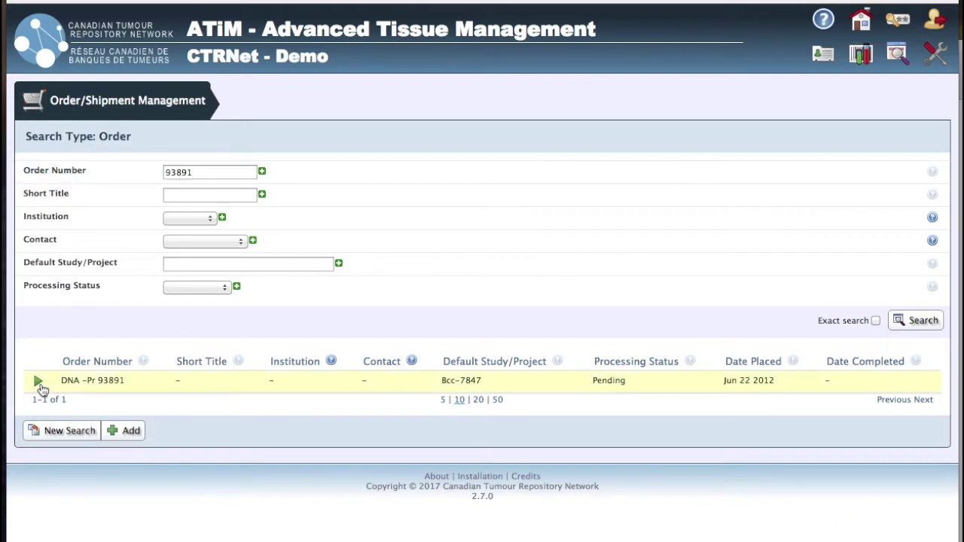
pyautogui.click(37, 382)
pyautogui.moveTo(24, 165); pyautogui.dragTo(280, 167)
pyautogui.moveTo(24, 275); pyautogui.dragTo(181, 271)
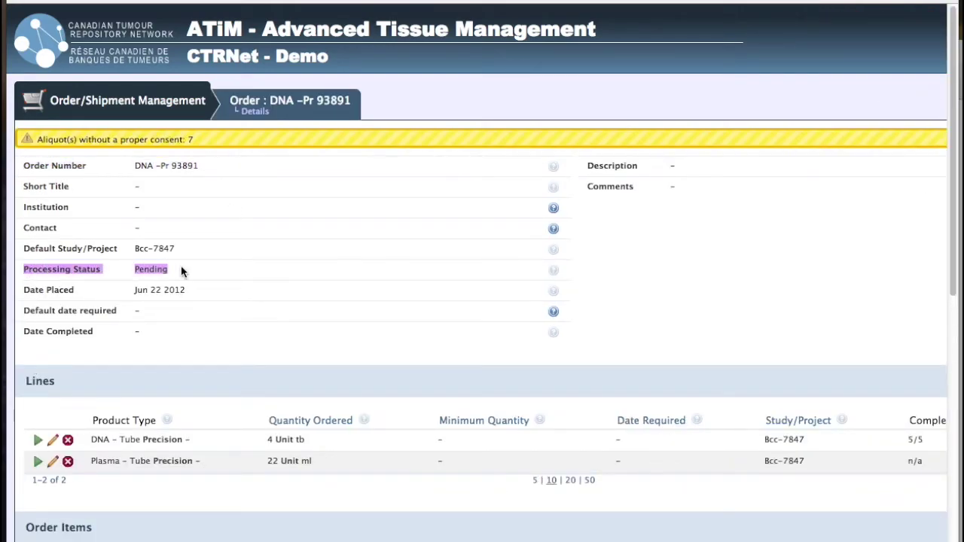
# Review the order's pending, shipped, and shipped and returned items, along with its shipments
pyautogui.scroll(-10, 301, 360)
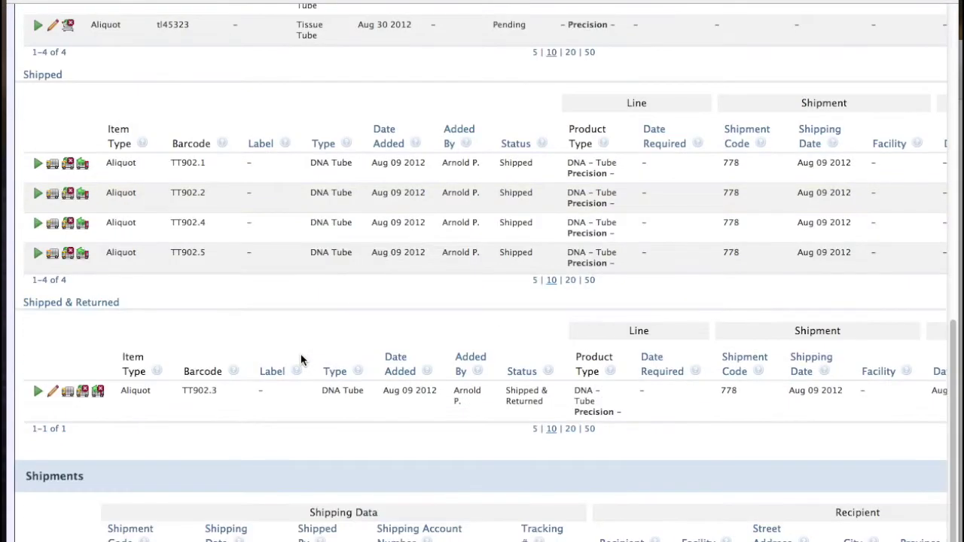
pyautogui.scroll(5, 301, 359)
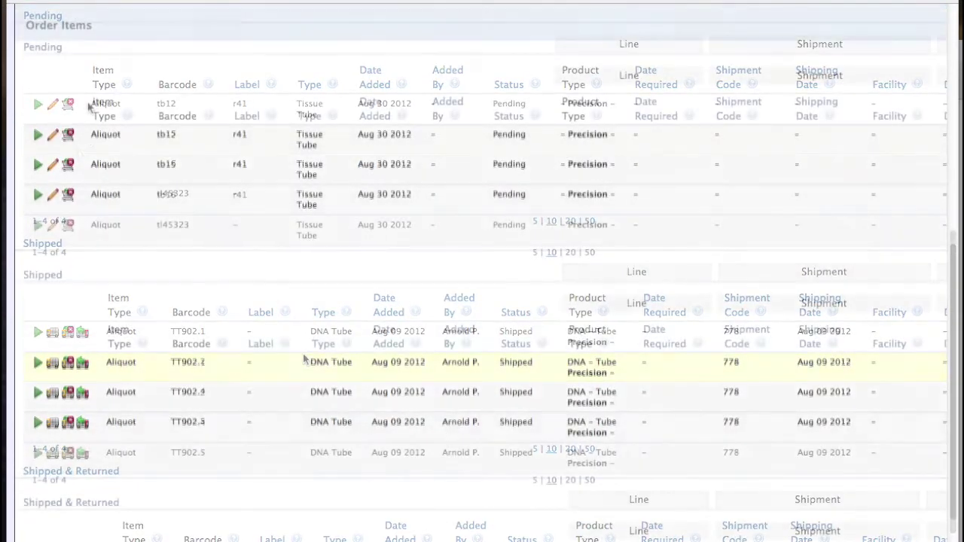
pyautogui.moveTo(21, 47); pyautogui.dragTo(67, 52)
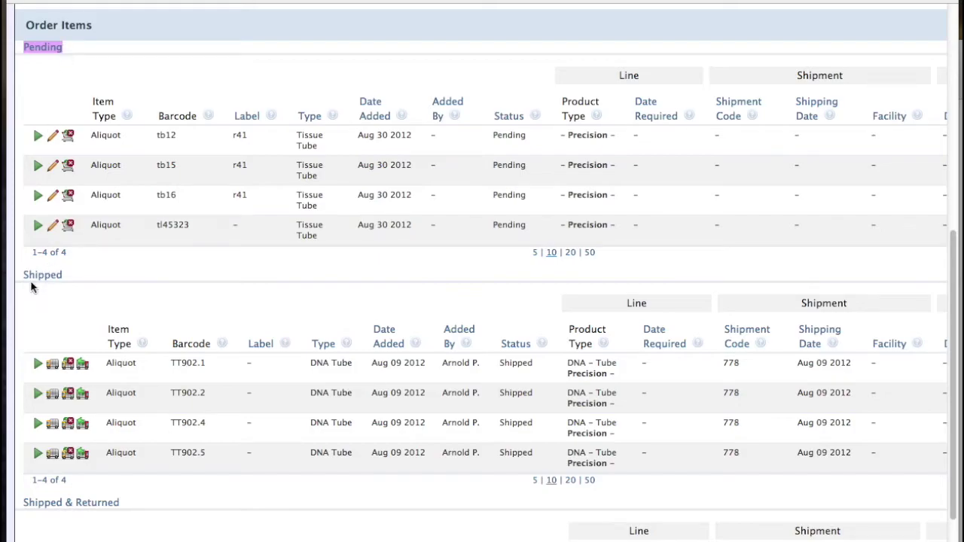
pyautogui.moveTo(25, 276); pyautogui.dragTo(64, 278)
pyautogui.moveTo(25, 502); pyautogui.dragTo(125, 509)
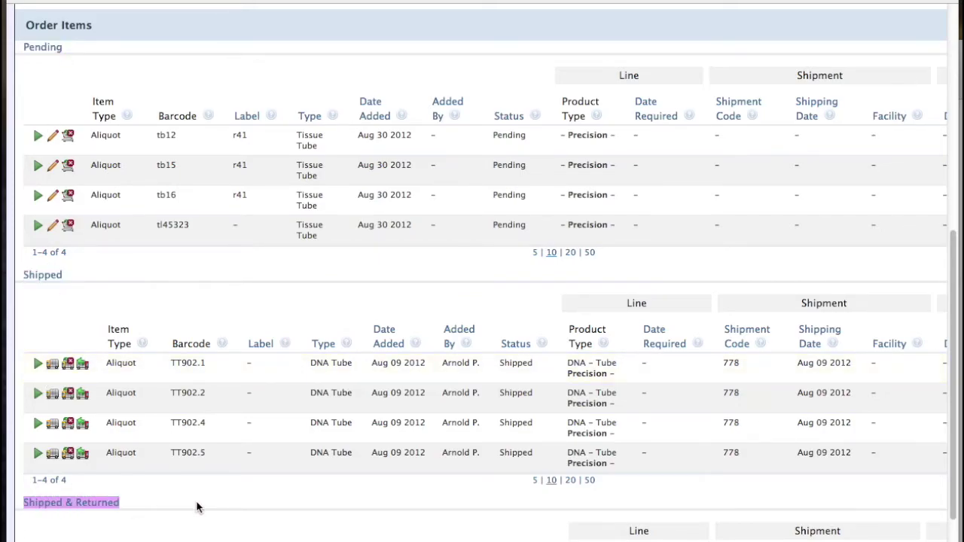
pyautogui.scroll(-8, 196, 507)
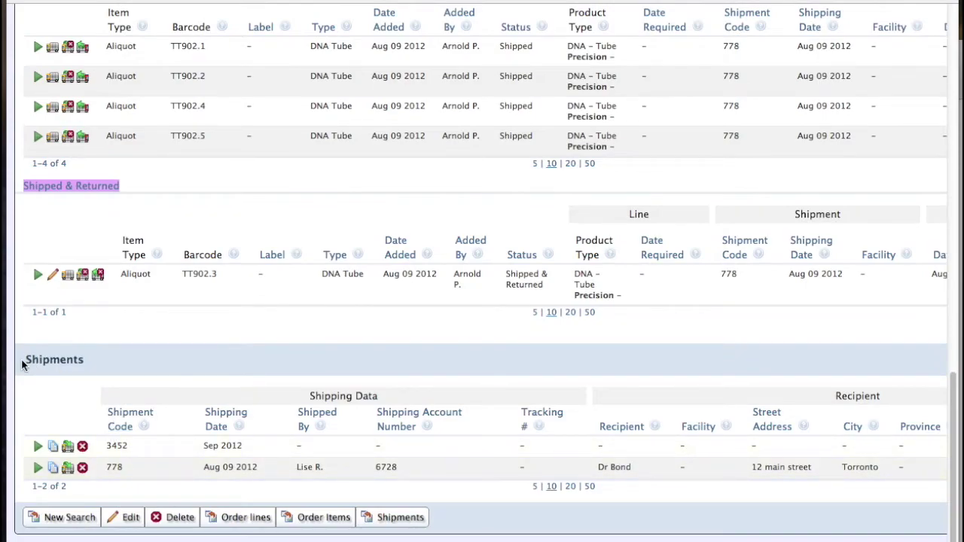
pyautogui.moveTo(21, 359); pyautogui.dragTo(87, 361)
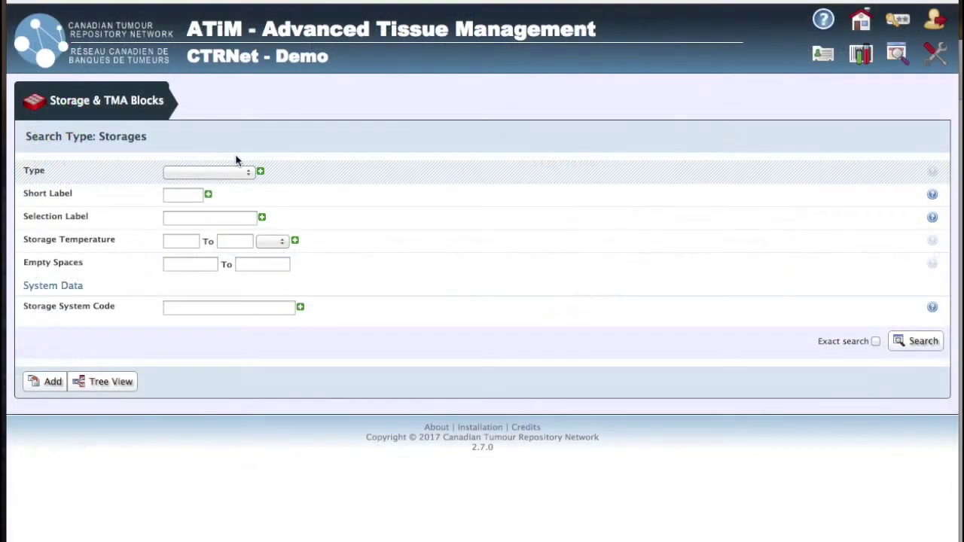
# Search the storages for type TMA-block and open the details of block TMA-Proj.3
pyautogui.click(235, 174)
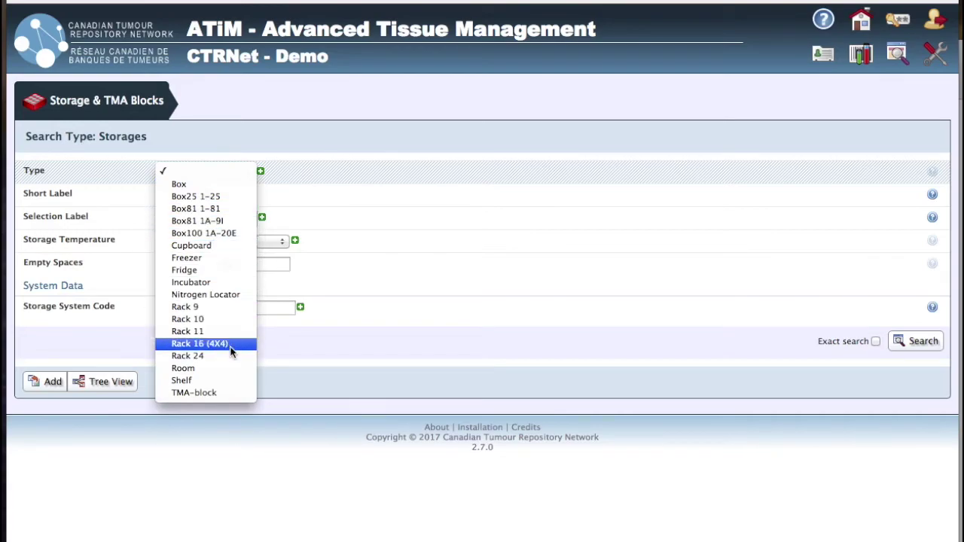
pyautogui.click(221, 391)
pyautogui.click(915, 351)
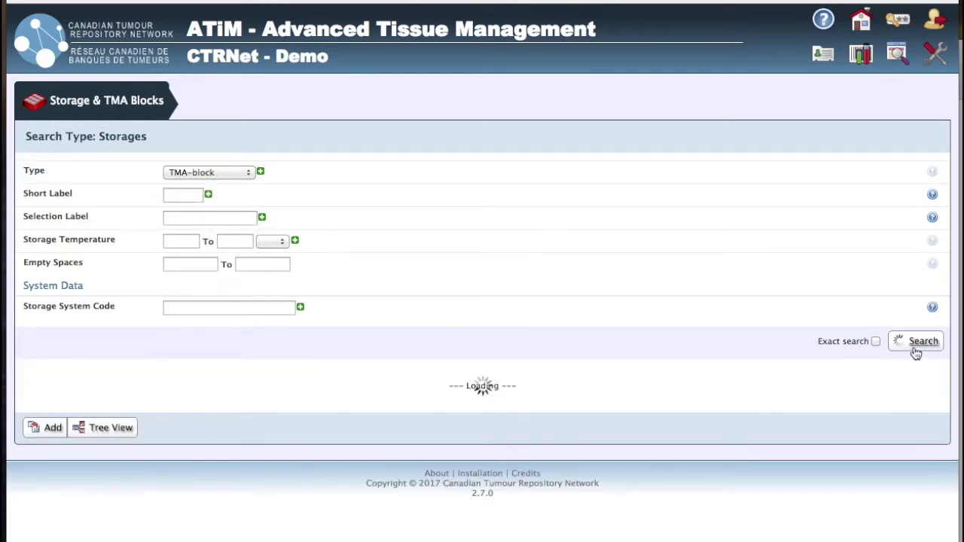
pyautogui.click(36, 425)
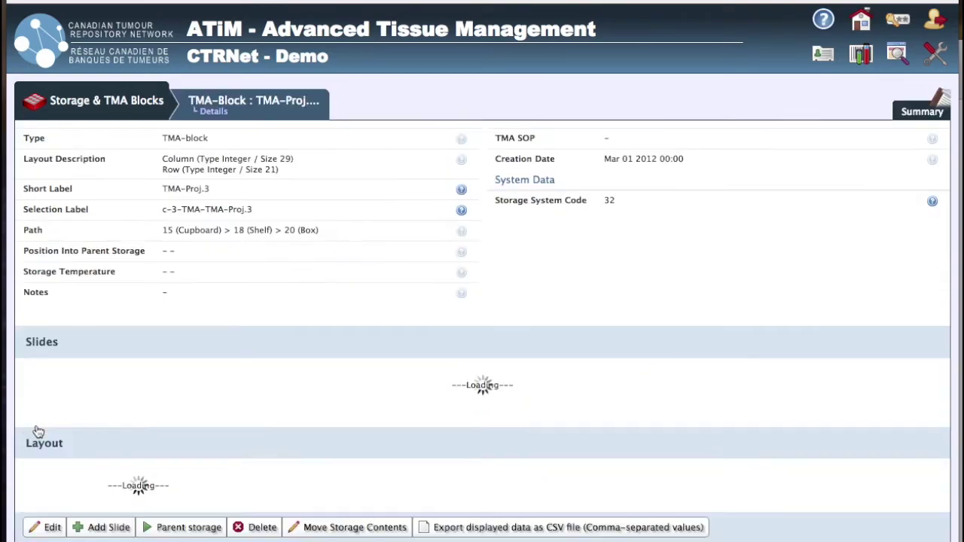
# Examine the core layout of block TMA-Proj.3 down to its last row and the available block actions
pyautogui.scroll(-10, 142, 365)
pyautogui.scroll(-5, 142, 364)
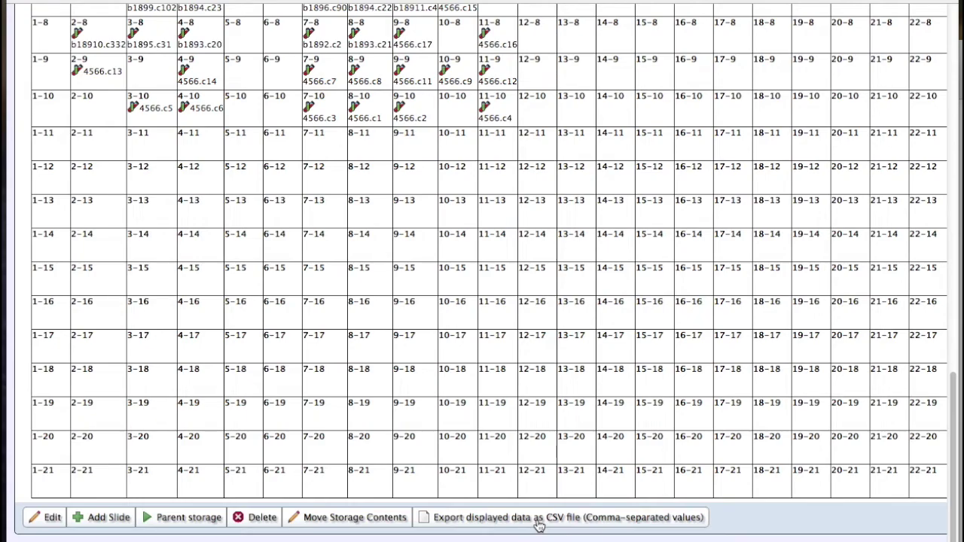
pyautogui.scroll(15, 537, 523)
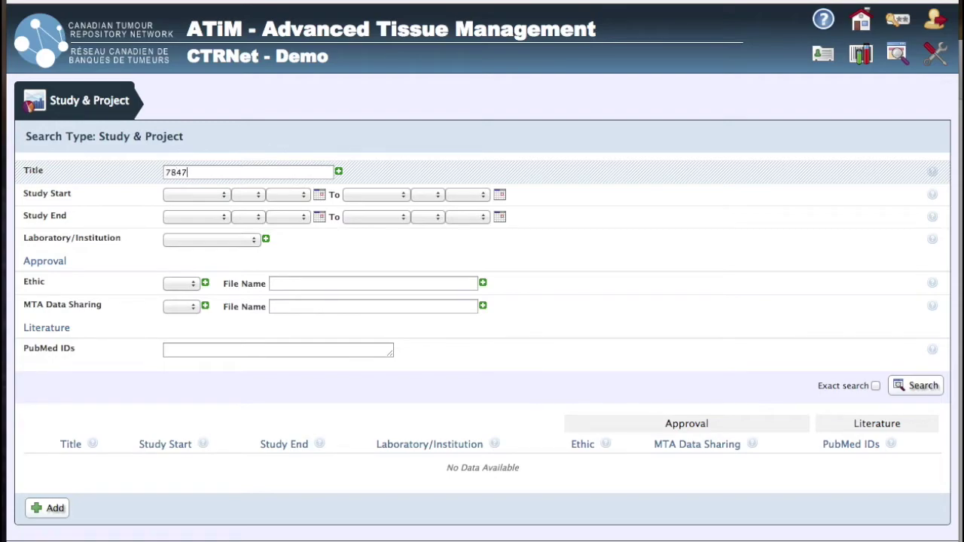
# Search the studies for title 7847, open study Bcc-7847, and review its title, ethics approval, investigator and funding
pyautogui.press('Return')
pyautogui.click(40, 467)
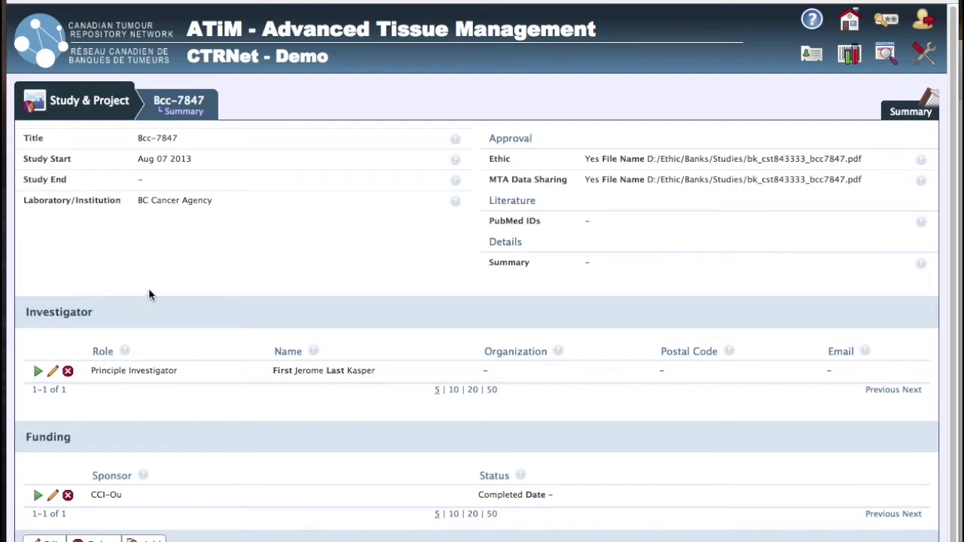
pyautogui.moveTo(135, 138); pyautogui.dragTo(199, 138)
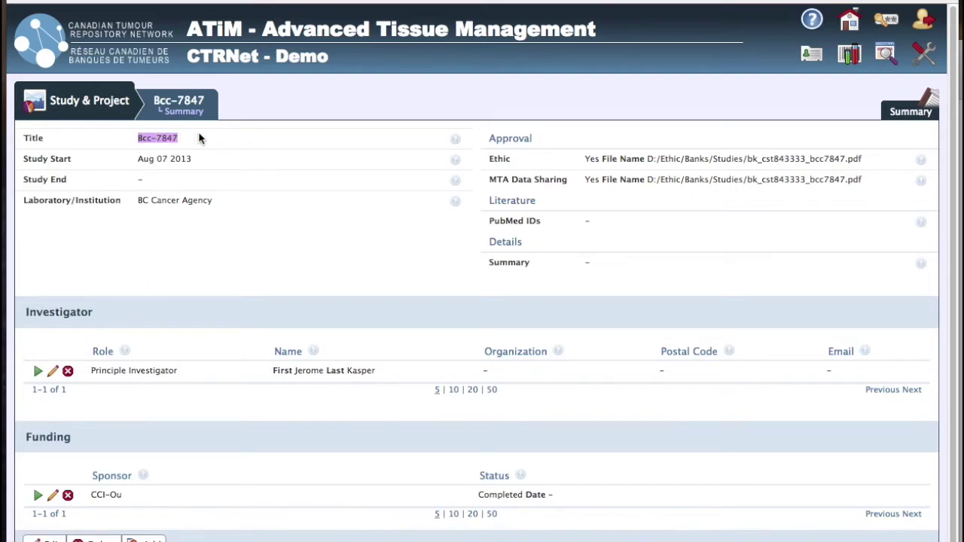
pyautogui.moveTo(487, 158); pyautogui.dragTo(602, 160)
pyautogui.moveTo(24, 319); pyautogui.dragTo(102, 313)
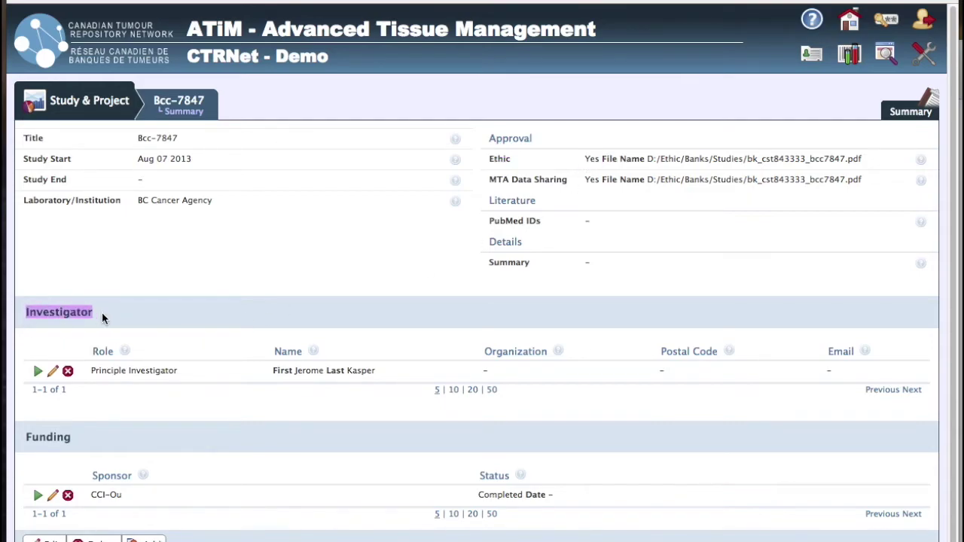
pyautogui.moveTo(24, 444); pyautogui.dragTo(80, 445)
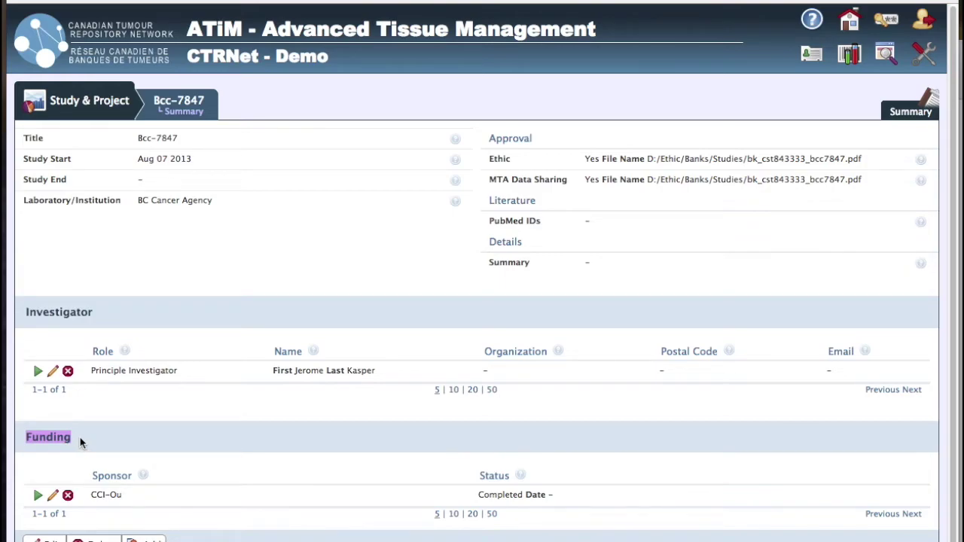
# Review the records linked to study Bcc-7847, from participants, consents and aliquots to orders, TMA slides and slide scoring
pyautogui.moveTo(188, 110)
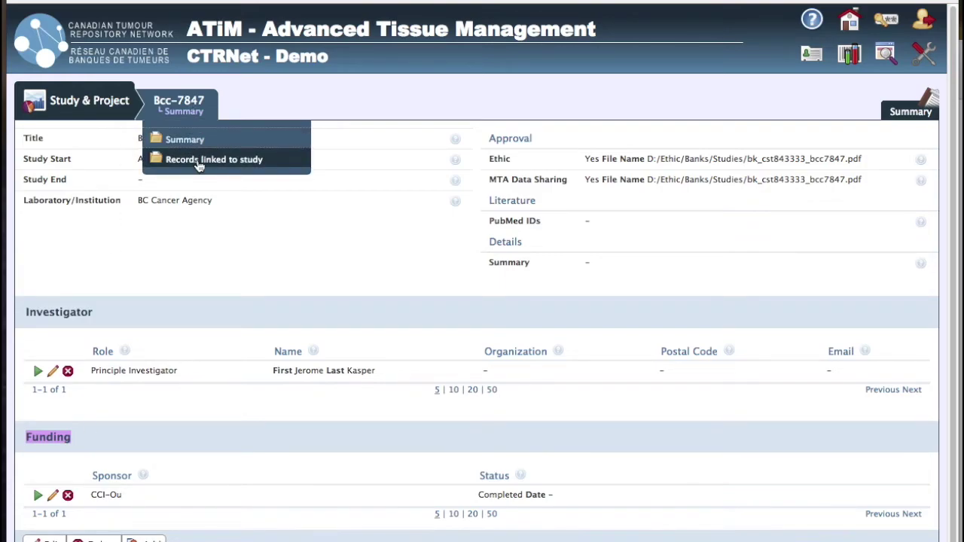
pyautogui.click(199, 161)
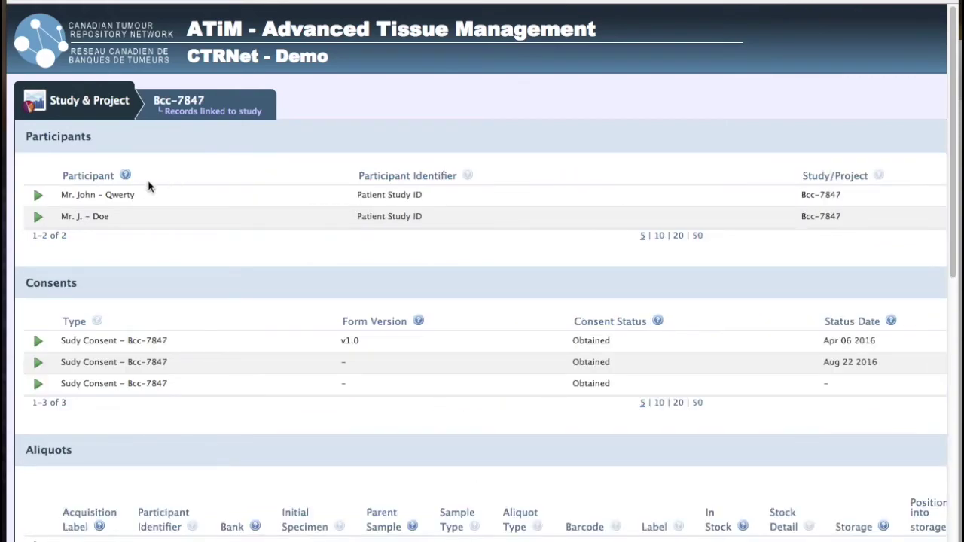
pyautogui.moveTo(59, 218); pyautogui.dragTo(128, 216)
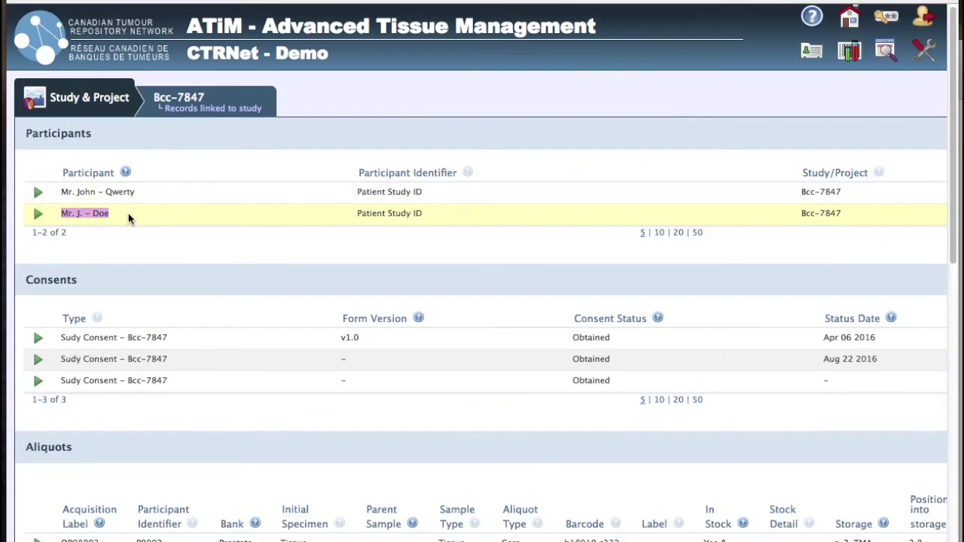
pyautogui.scroll(-2, 128, 215)
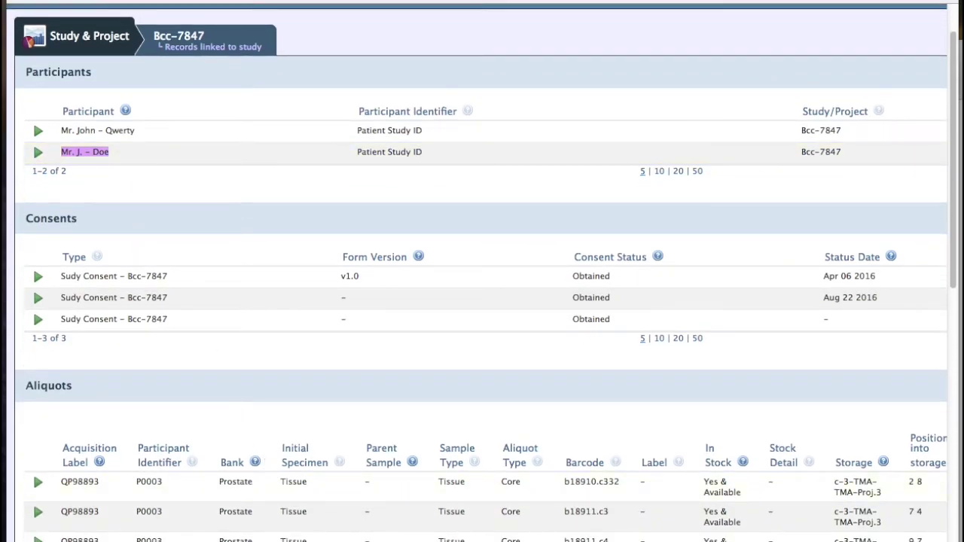
pyautogui.scroll(-15, 33, 472)
pyautogui.scroll(6, 33, 457)
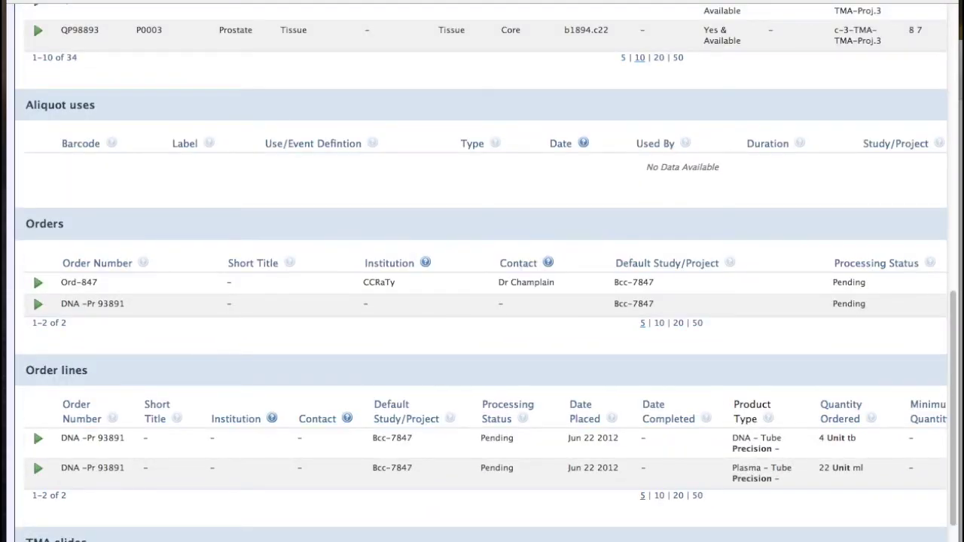
pyautogui.scroll(-8, 32, 457)
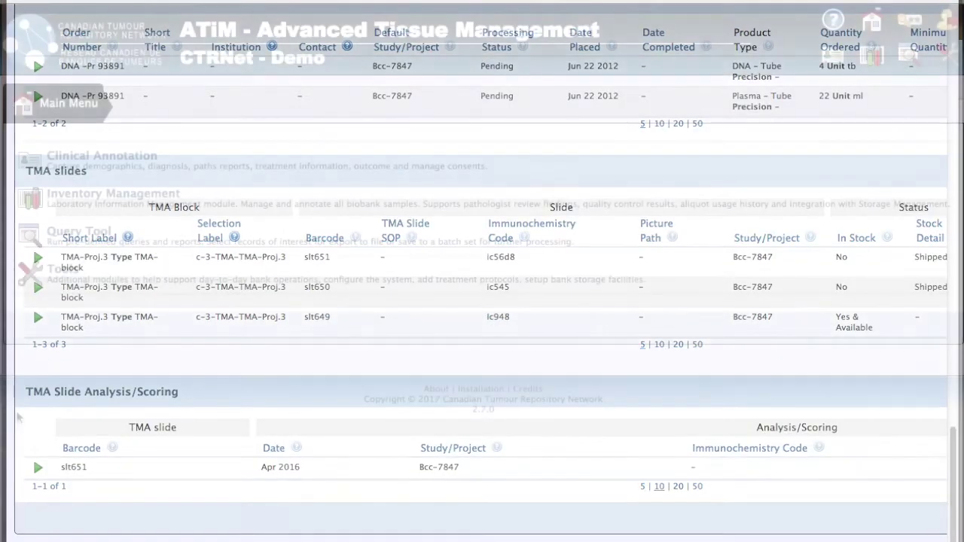
# Open the Query Tool and display its list of available reports
pyautogui.click(218, 243)
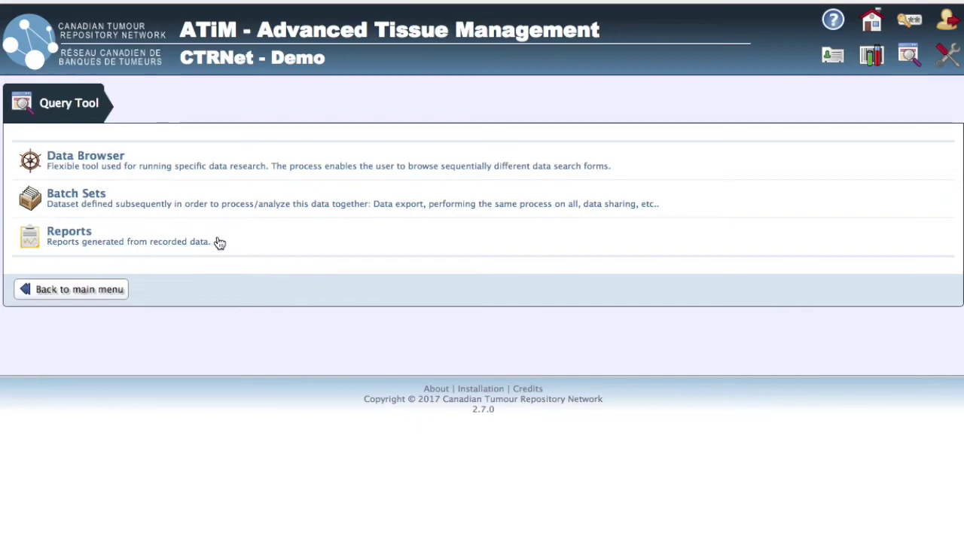
pyautogui.click(426, 252)
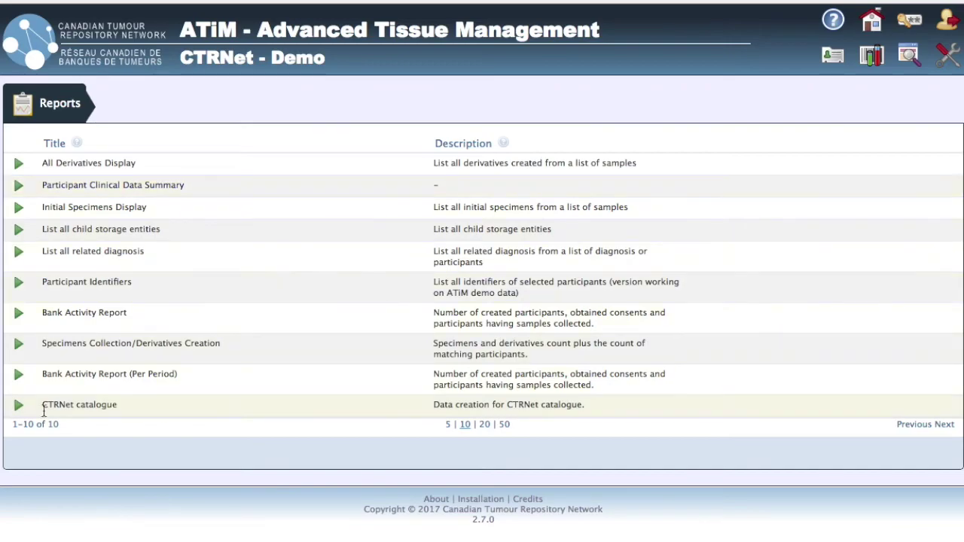
# Run the CTRNet catalogue report for the Prostate bank and review its frozen tissue cases and aliquots
pyautogui.click(19, 406)
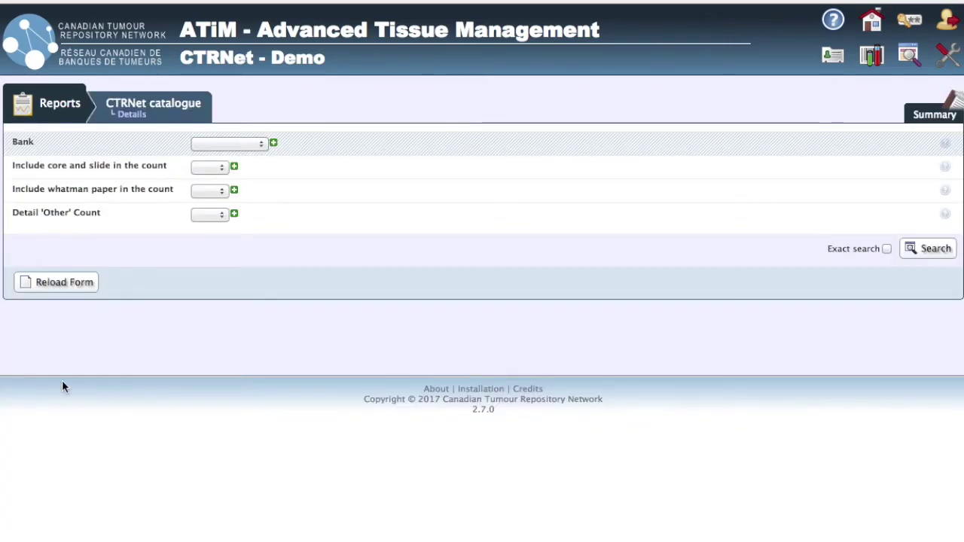
pyautogui.click(241, 146)
pyautogui.click(234, 181)
pyautogui.click(933, 252)
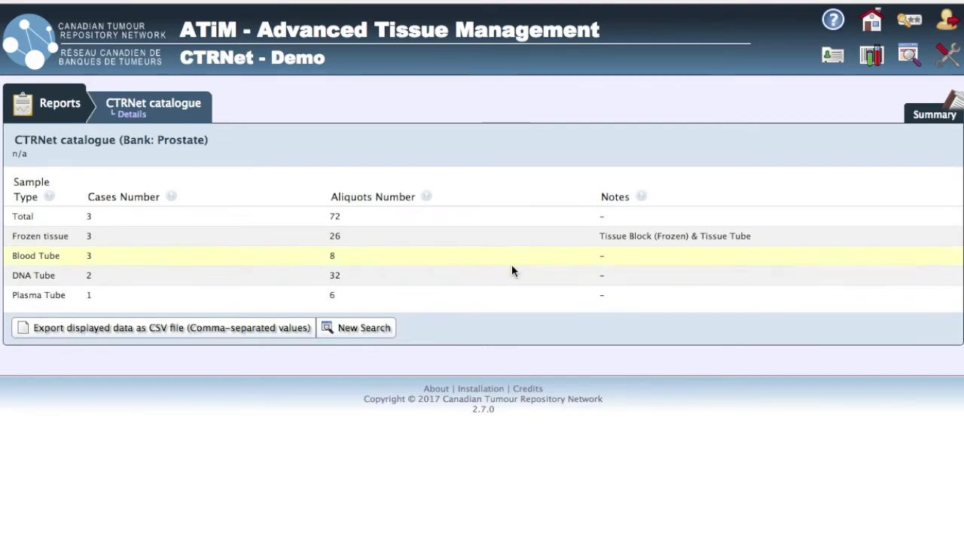
pyautogui.moveTo(9, 236); pyautogui.dragTo(366, 243)
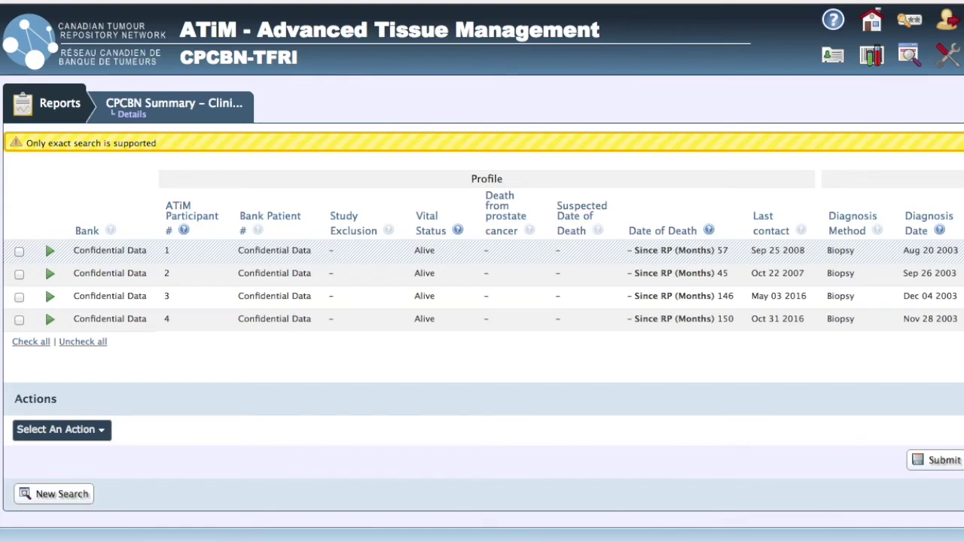
# Review the CPCBN Summary report's clinical columns, from participant profile and prostate primary to PSA, DFS and 1st BCR
pyautogui.hscroll(15, 482, 286)
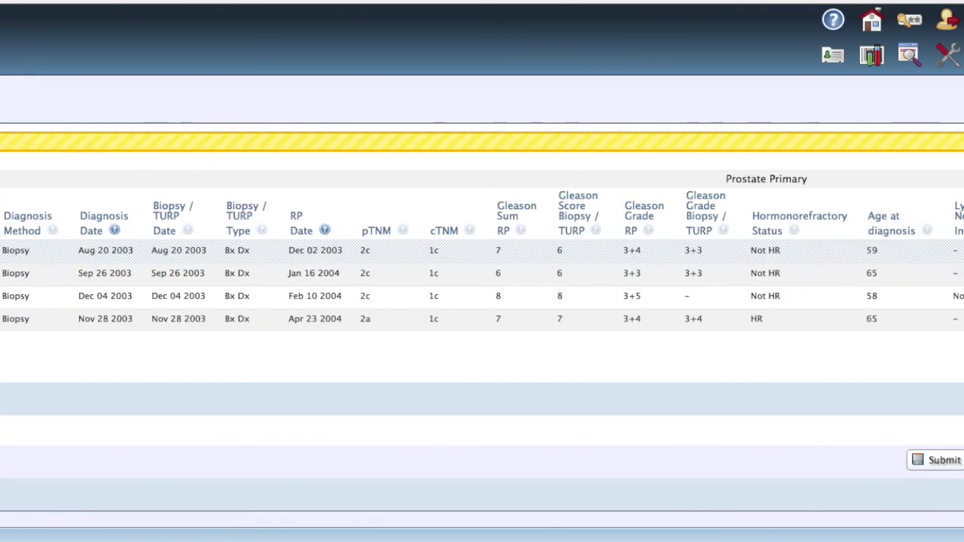
pyautogui.hscroll(15, 482, 286)
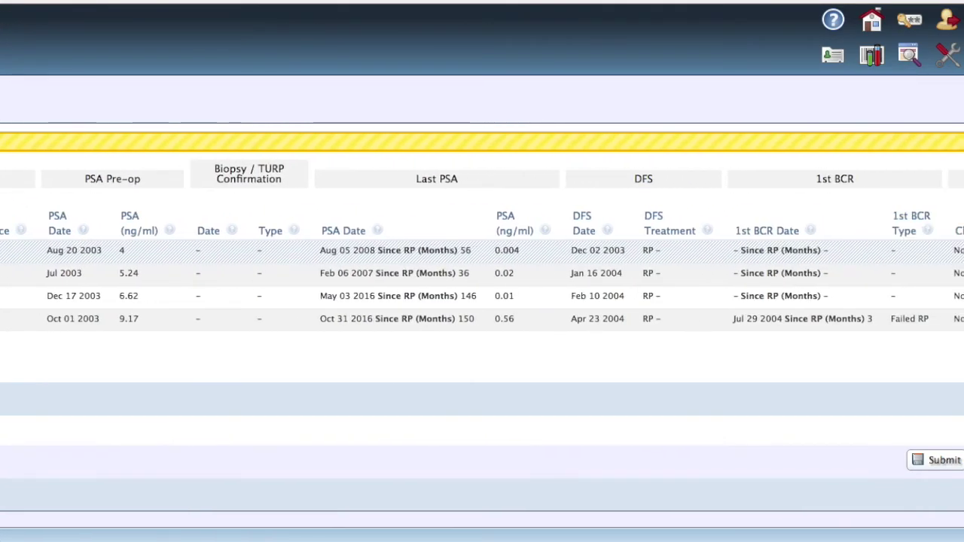
pyautogui.hscroll(10, 482, 286)
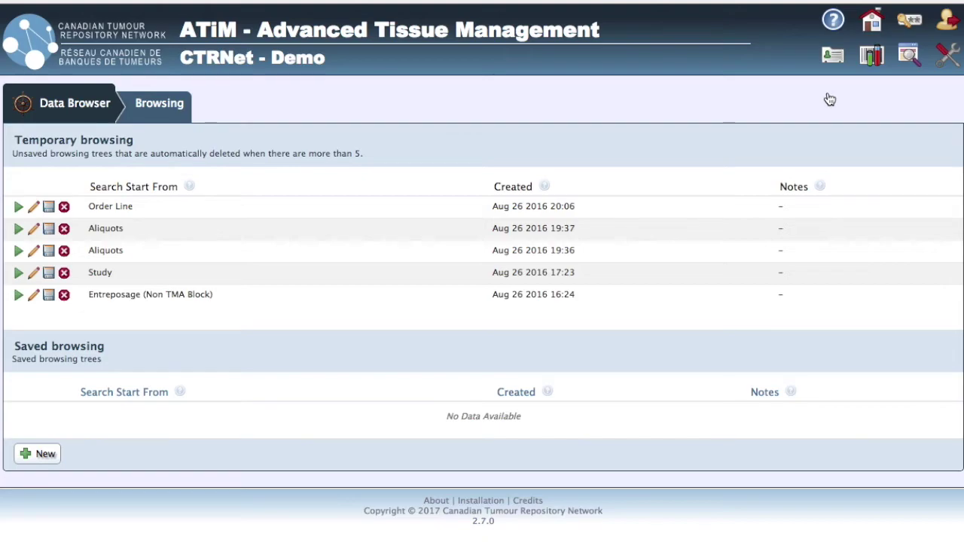
# Start a new browsing tree in the Data Browser with Participants as the starting data type
pyautogui.click(33, 456)
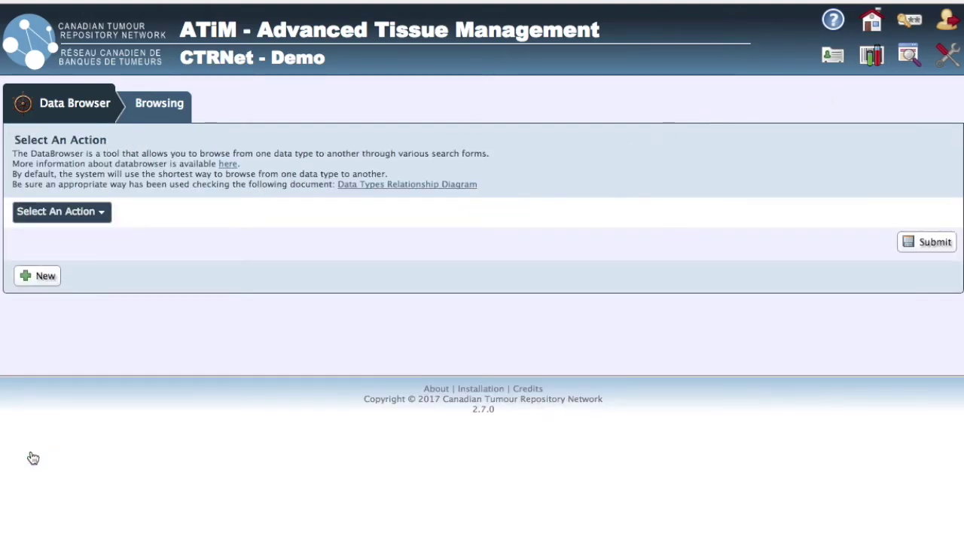
pyautogui.click(98, 219)
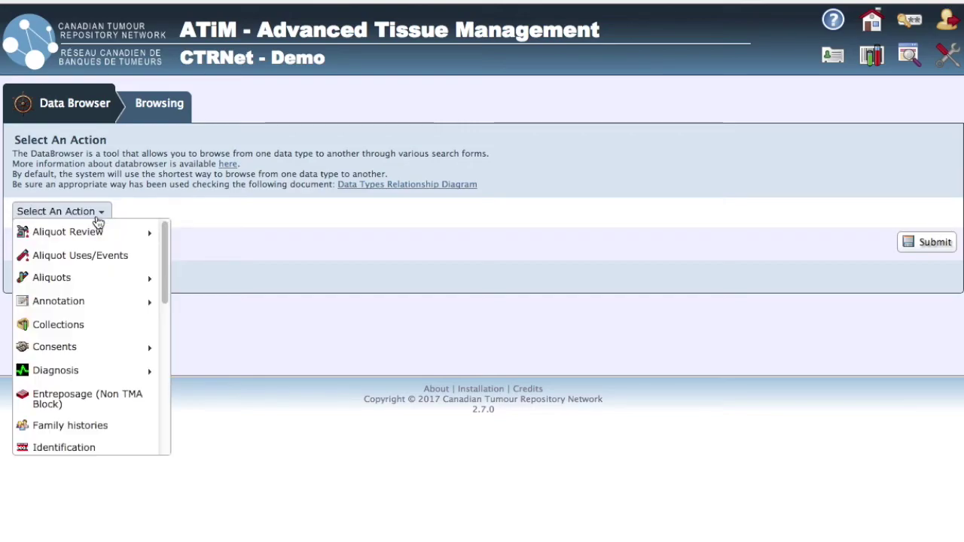
pyautogui.scroll(-5, 92, 317)
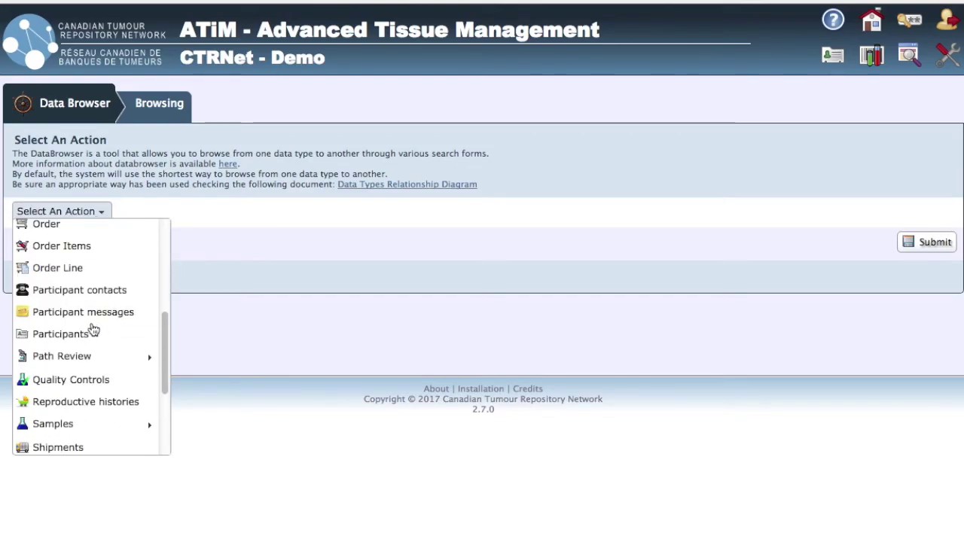
pyautogui.click(91, 333)
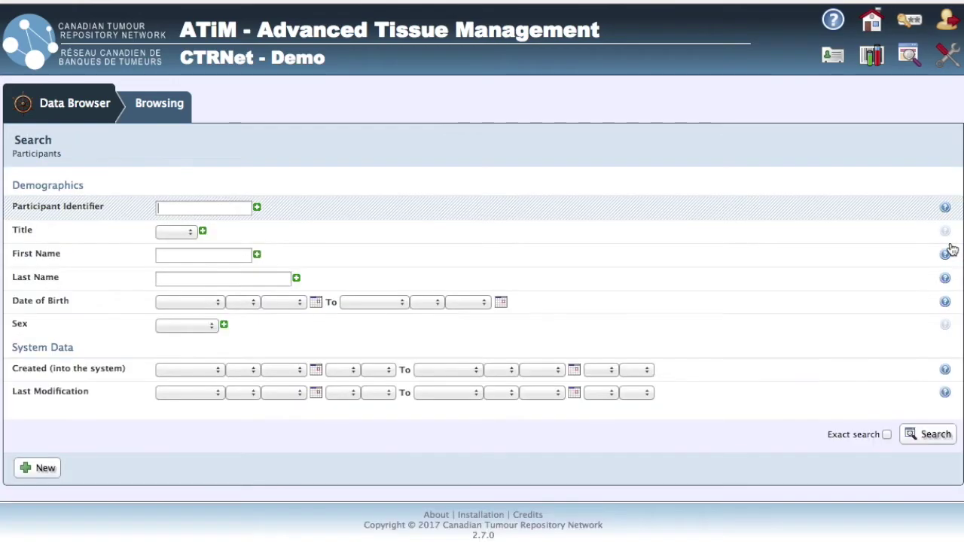
# Search for participants with a date of birth up to 1970
pyautogui.tripleClick(45, 302)
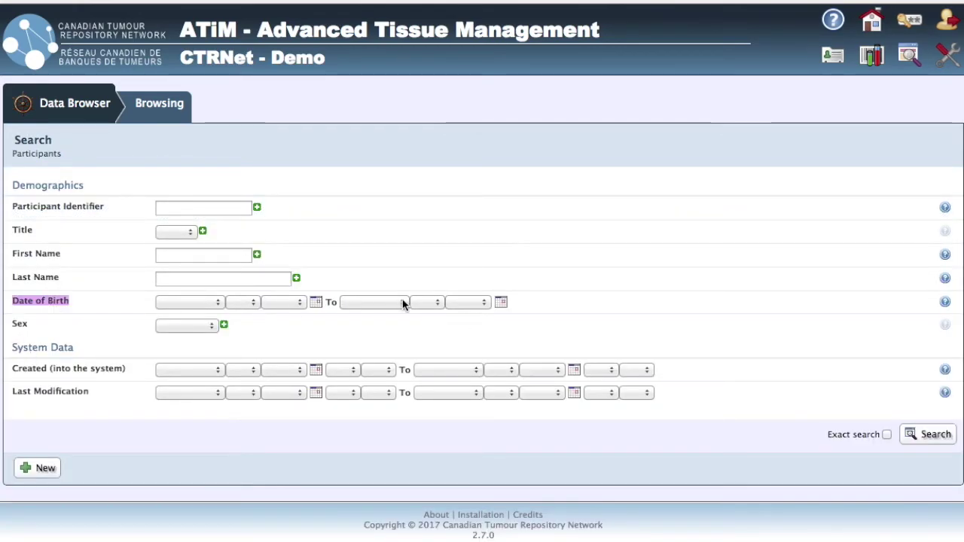
pyautogui.click(467, 302)
pyautogui.write('1970')
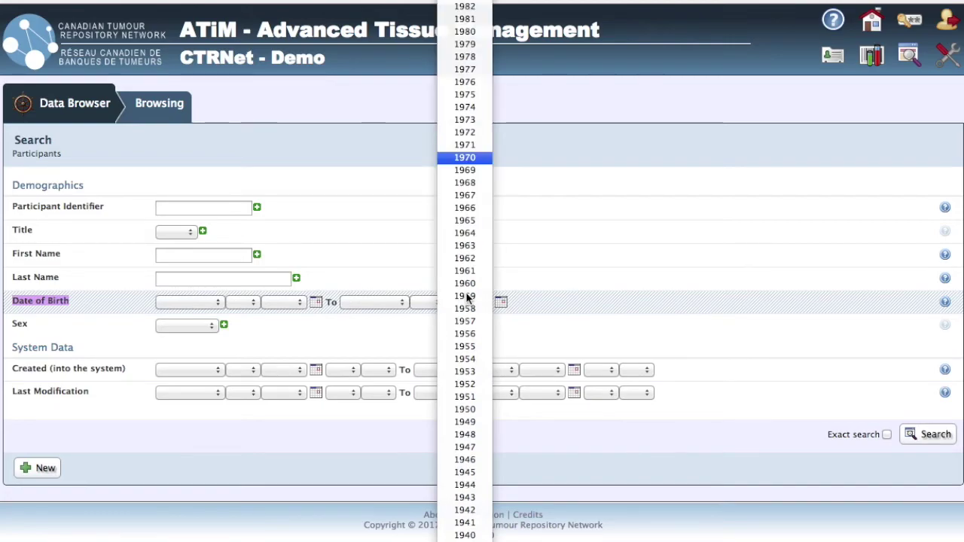
pyautogui.press('Return')
pyautogui.press('Return')
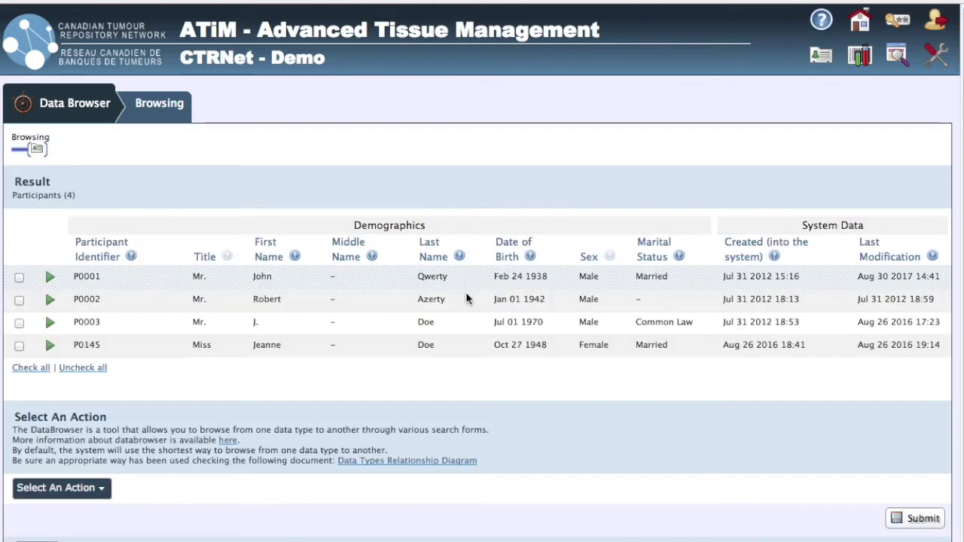
# Select all participants in the results and browse from them to their consents
pyautogui.click(37, 368)
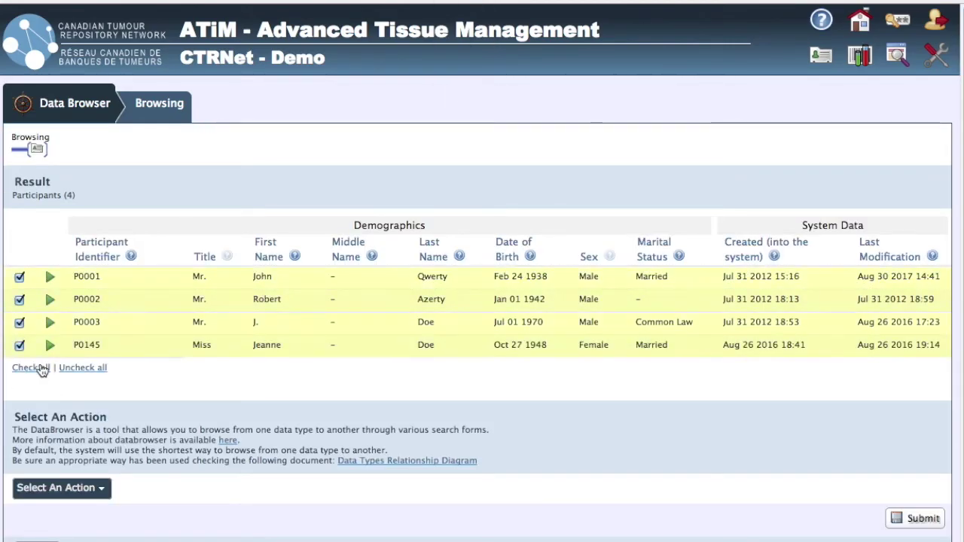
pyautogui.click(61, 488)
pyautogui.click(88, 455)
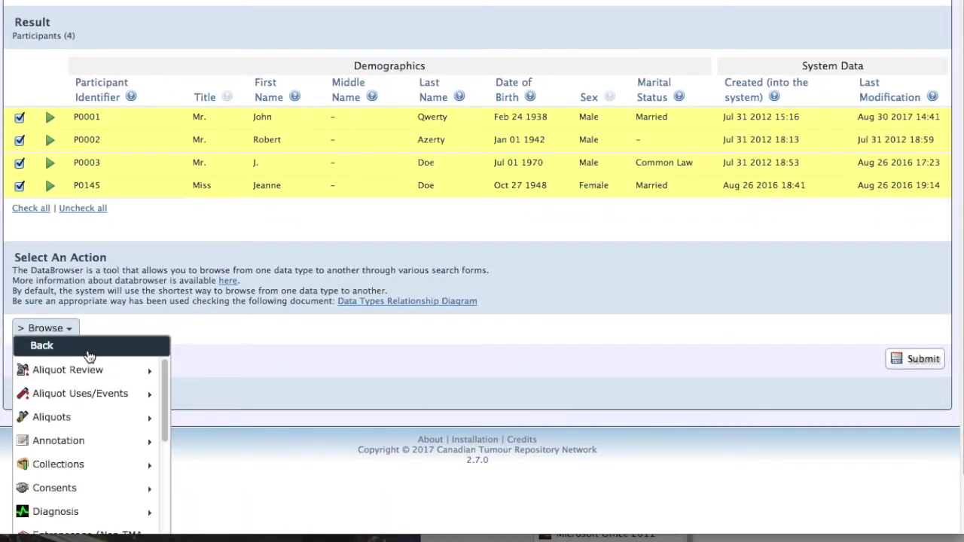
pyautogui.click(89, 488)
pyautogui.click(88, 393)
pyautogui.click(921, 359)
# Search the selected participants' consents for consent status Obtained
pyautogui.click(188, 275)
pyautogui.click(181, 298)
pyautogui.moveTo(36, 151)
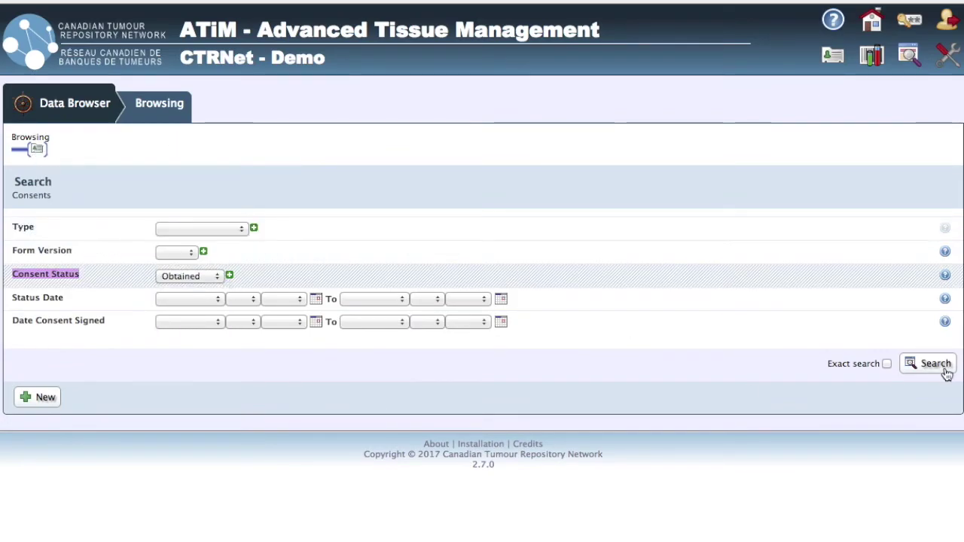
pyautogui.click(922, 365)
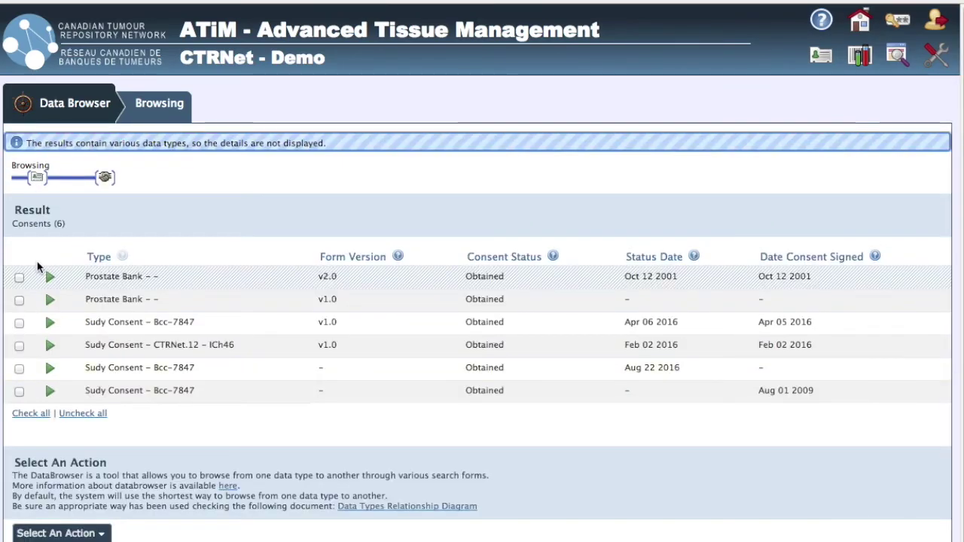
# Select the obtained consents and browse from them to aliquots of type DNA - Tube
pyautogui.click(31, 413)
pyautogui.scroll(-2, 97, 421)
pyautogui.scroll(-2, 98, 422)
pyautogui.click(57, 374)
pyautogui.click(48, 394)
pyautogui.click(83, 460)
pyautogui.scroll(-3, 105, 464)
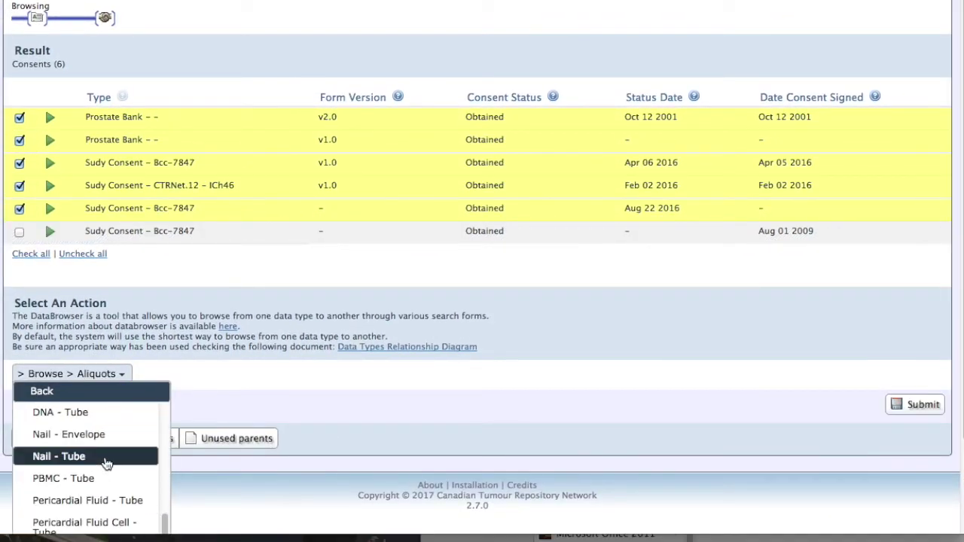
pyautogui.click(113, 413)
pyautogui.click(913, 407)
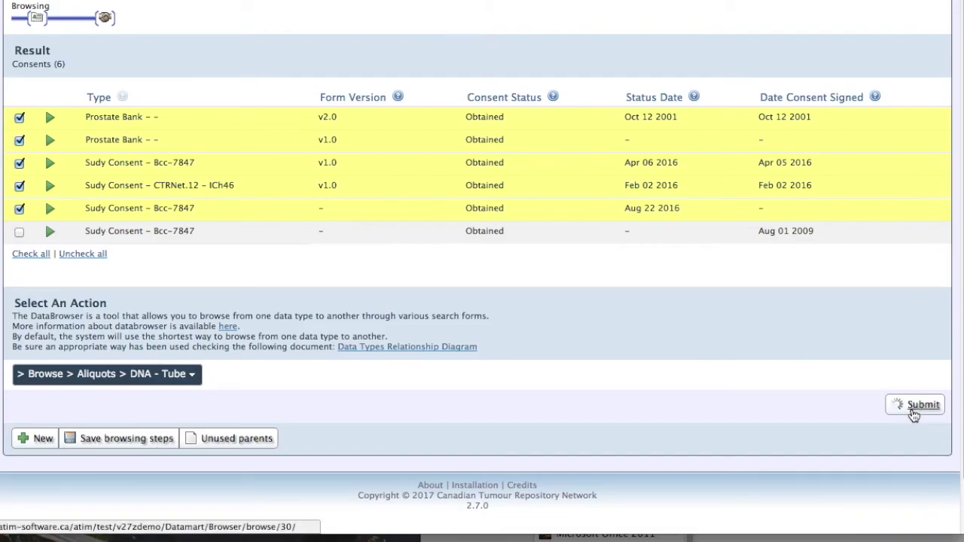
# Search for DNA tubes with stock status Yes & Available and a storage temperature up to -79 °C
pyautogui.moveTo(13, 368); pyautogui.dragTo(101, 369)
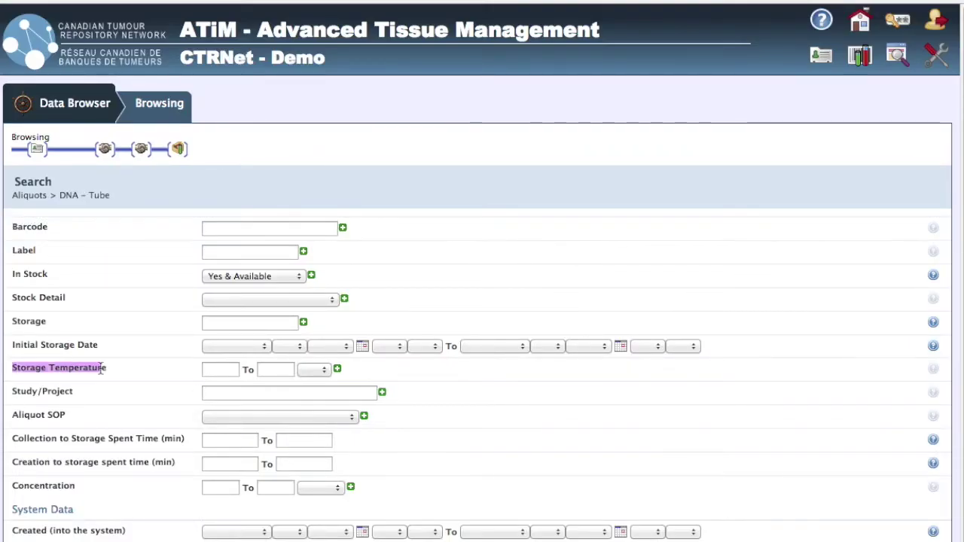
pyautogui.click(277, 370)
pyautogui.write('-79')
pyautogui.click(315, 369)
pyautogui.click(310, 383)
pyautogui.press('Return')
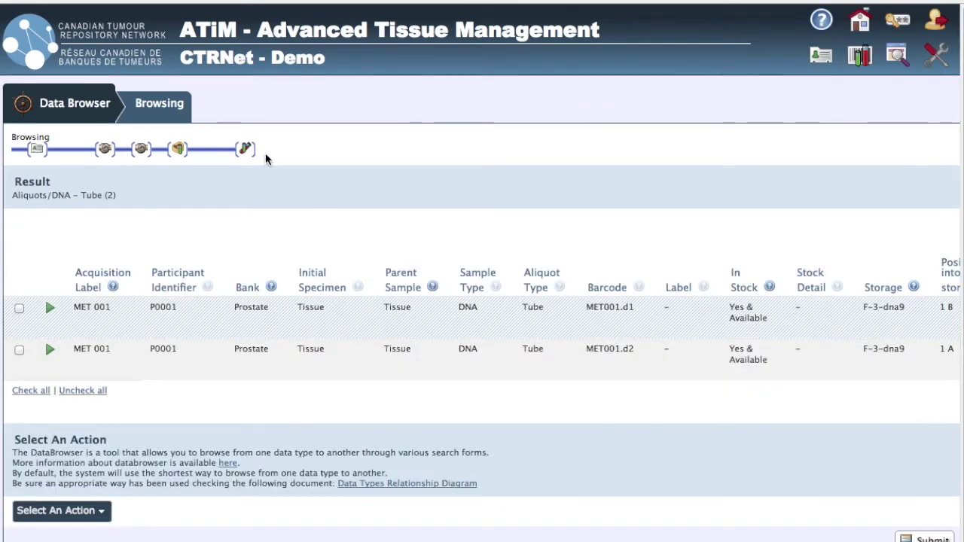
# Review the search criteria in the browsing tree by revisiting the participants results and returning to the DNA tube results
pyautogui.moveTo(254, 154)
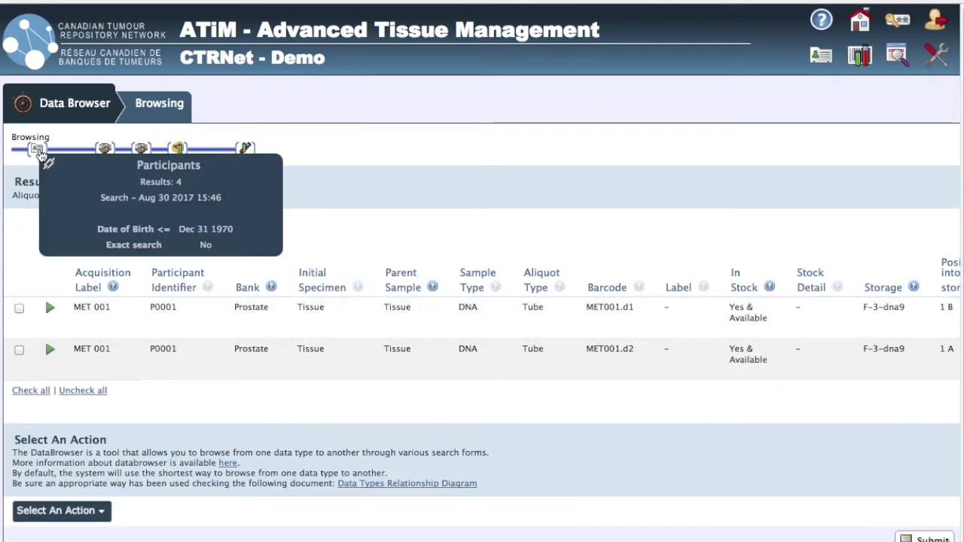
pyautogui.click(36, 149)
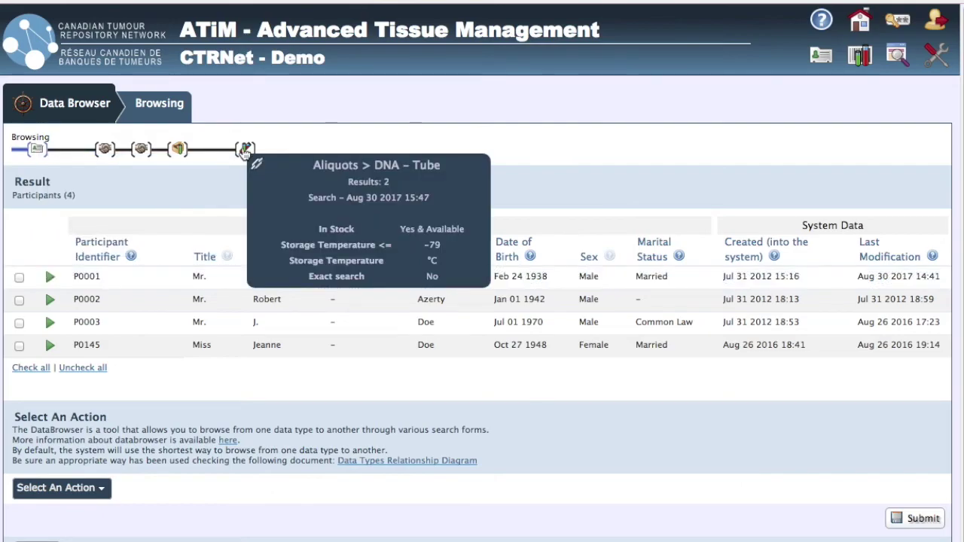
pyautogui.click(246, 149)
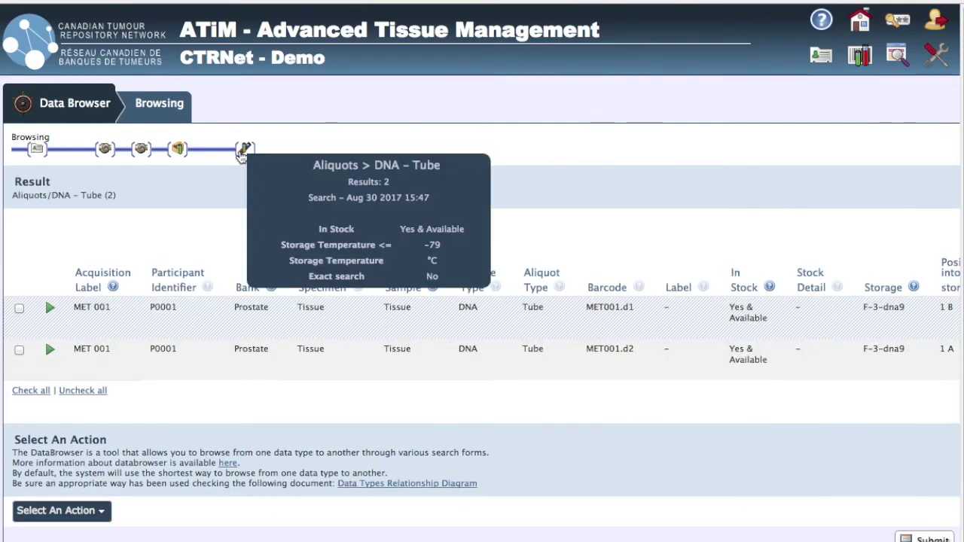
# Create a batchset from all the DNA tubes in the results and title it "My demo batchset dna"
pyautogui.click(31, 390)
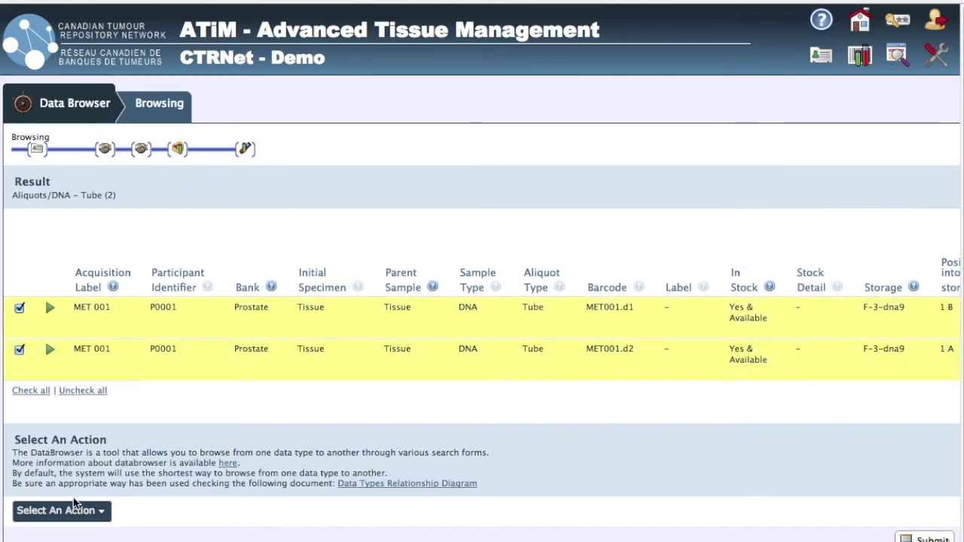
pyautogui.scroll(-3, 98, 524)
pyautogui.click(97, 512)
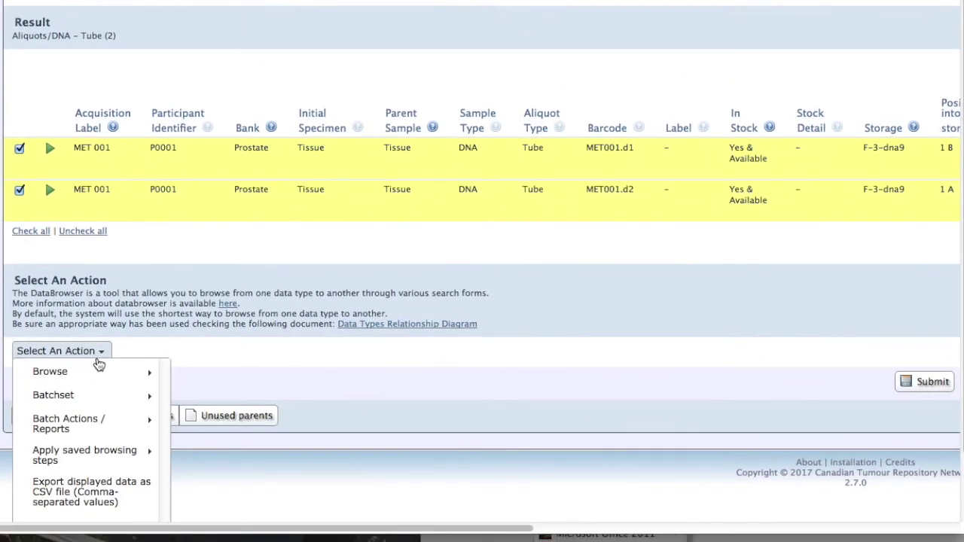
pyautogui.click(99, 396)
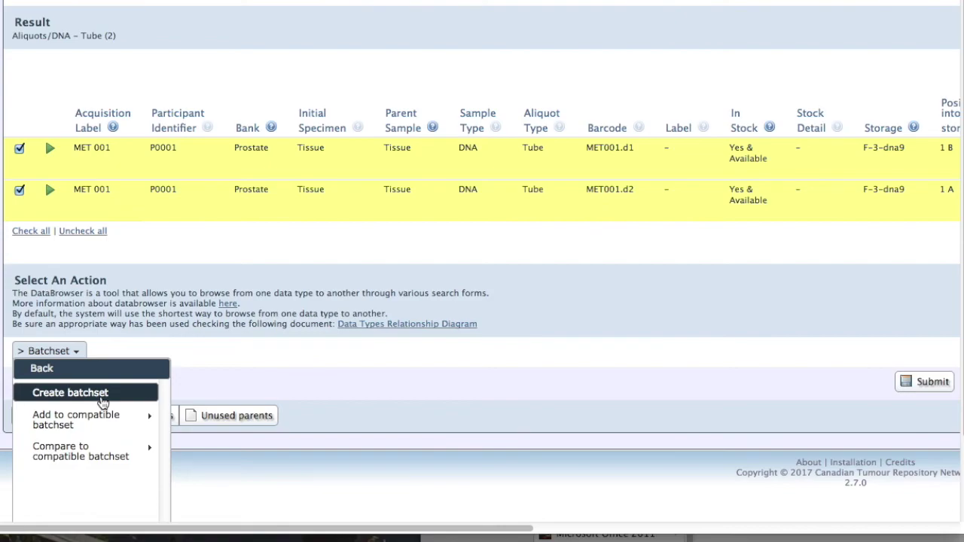
pyautogui.click(103, 394)
pyautogui.click(931, 383)
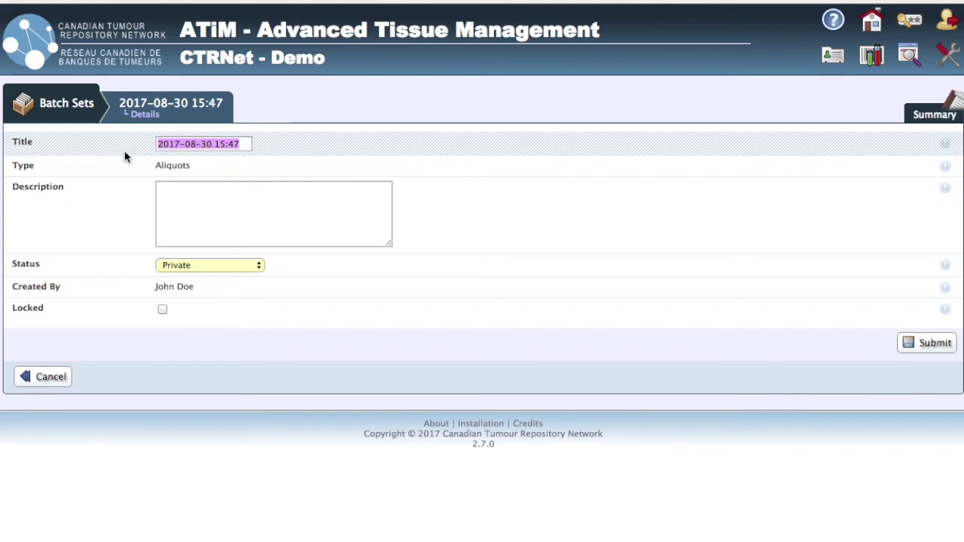
pyautogui.write('My demo batchset dna')
pyautogui.press('Return')
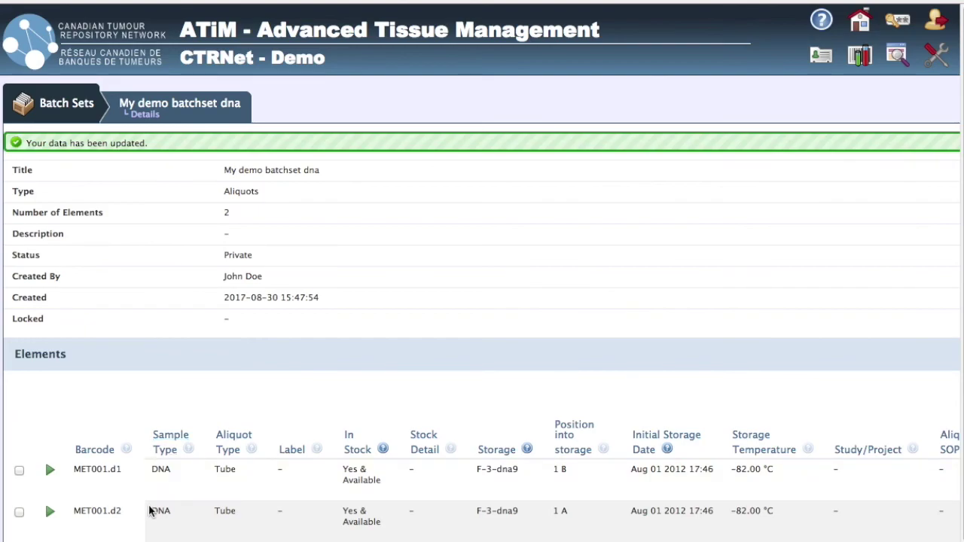
# Review the actions available for the batchset's elements, including comparison to a compatible batchset
pyautogui.scroll(-8, 149, 510)
pyautogui.click(89, 371)
pyautogui.scroll(-3, 94, 362)
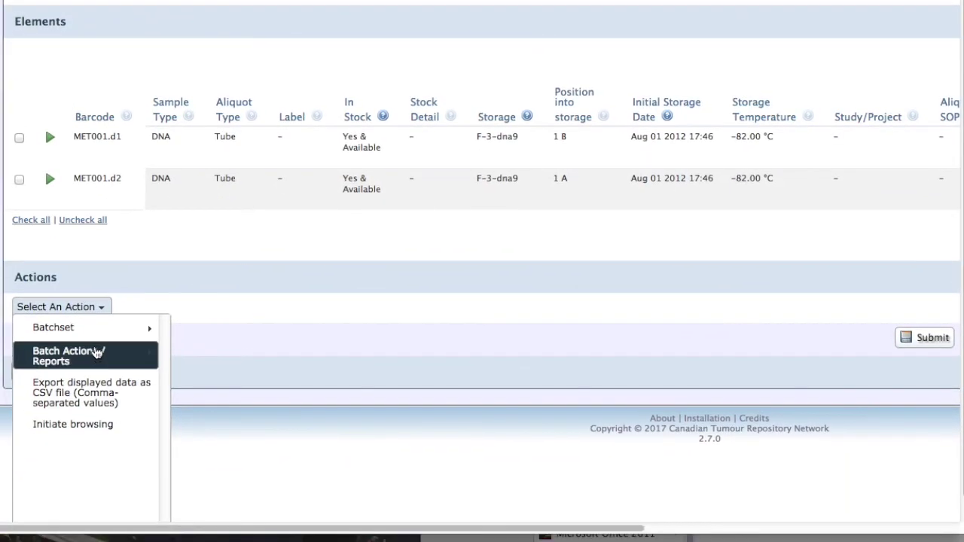
pyautogui.click(98, 333)
pyautogui.click(95, 430)
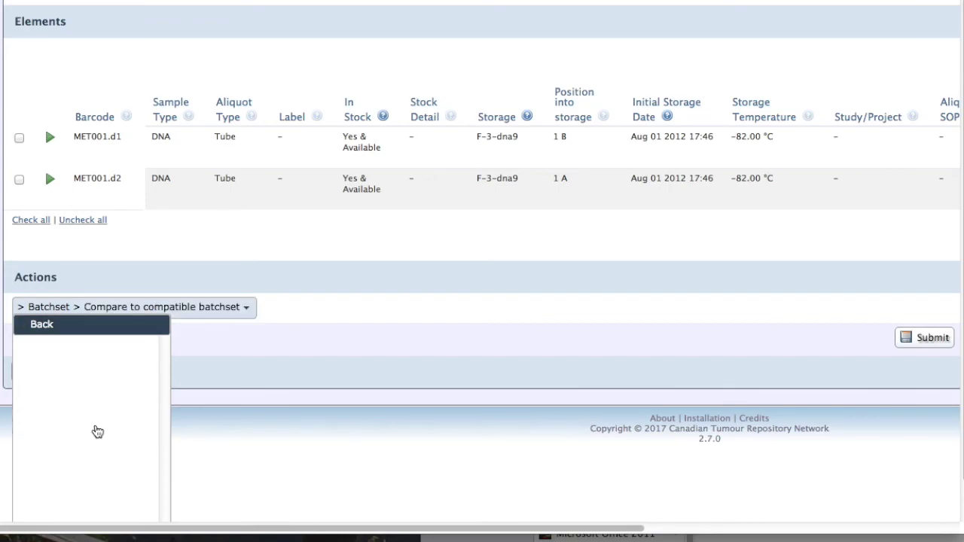
pyautogui.click(100, 331)
# Select all DNA tubes in the batchset and submit them to the Add To Order batch action
pyautogui.click(31, 220)
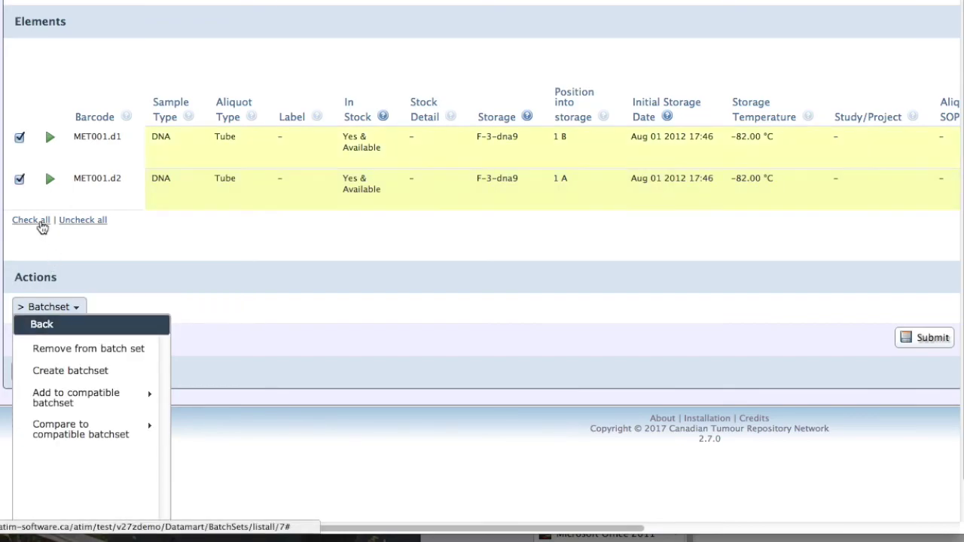
pyautogui.click(40, 326)
pyautogui.click(54, 359)
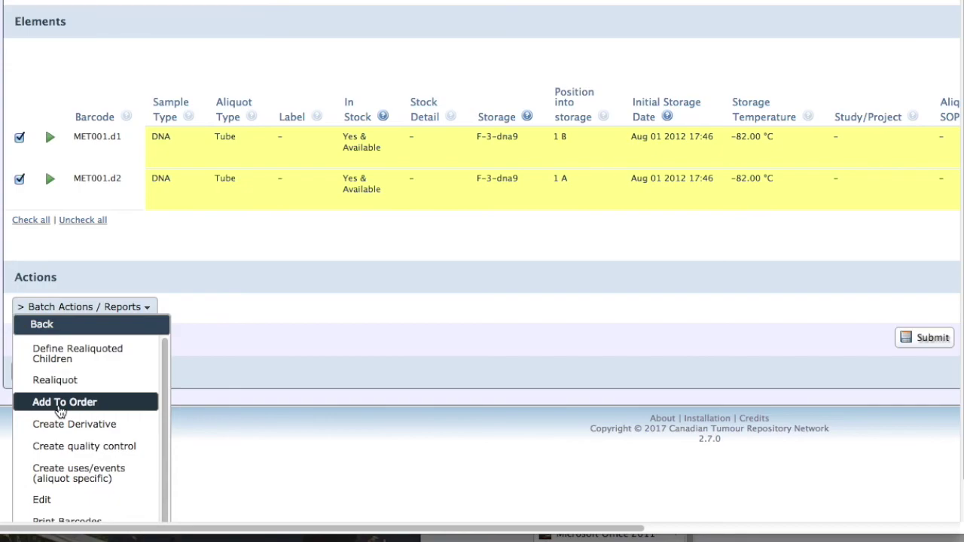
pyautogui.click(60, 409)
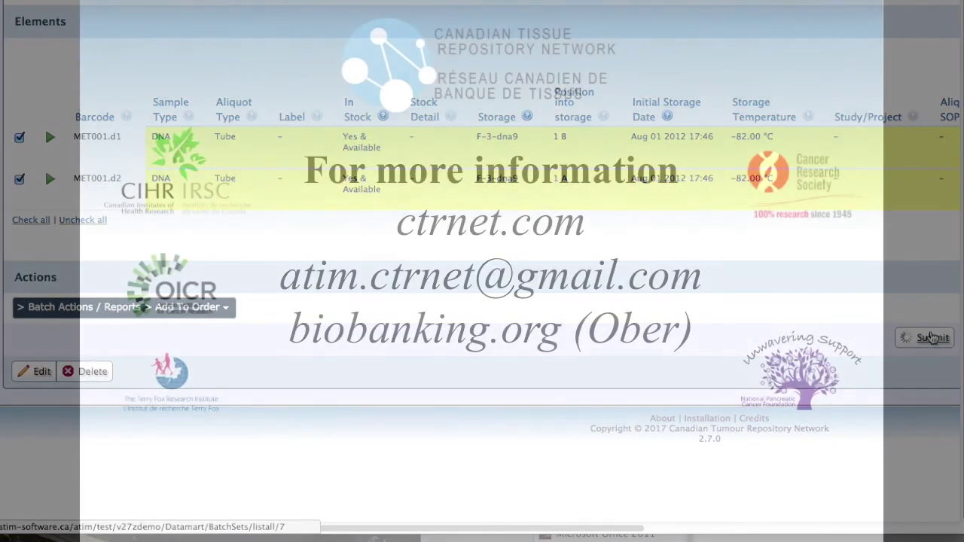